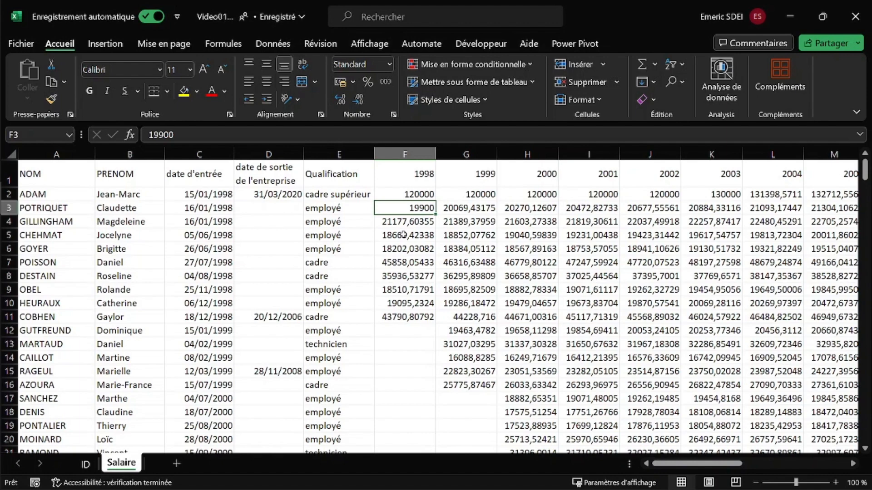
Calculate the highest salary in cell AG3 of the Salaire sheet with the formula =MAX(F2:AC216)
{"action": "key", "text": "ctrl+Right"}
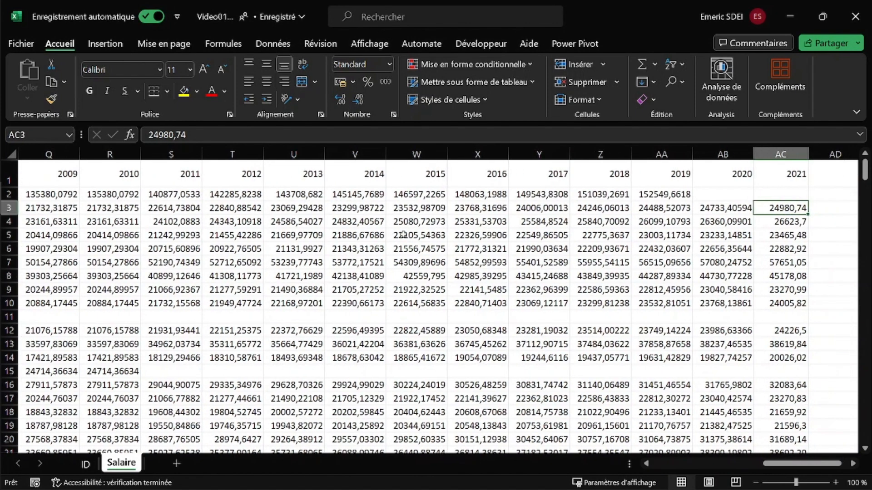
{"action": "key", "text": "Right"}
{"action": "key", "text": "Right"}
{"action": "key", "text": "Right"}
{"action": "key", "text": "Right"}
{"action": "key", "text": "Right"}
{"action": "key", "text": "Right"}
{"action": "key", "text": "Right"}
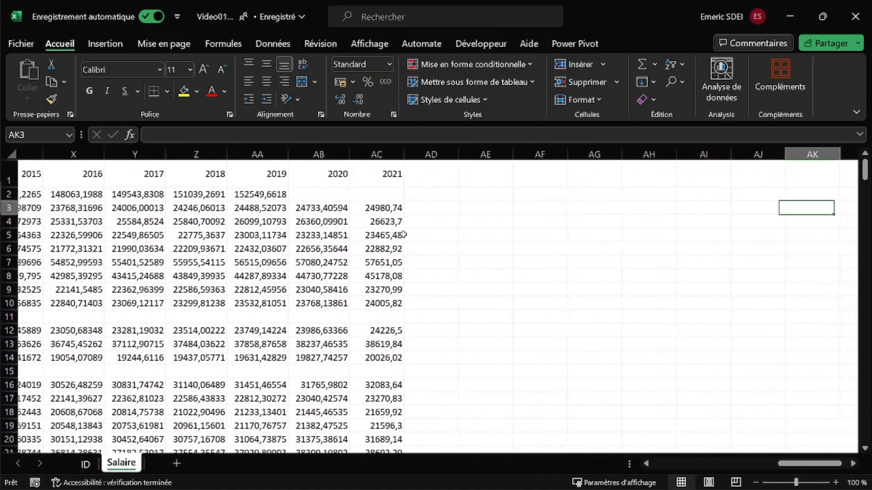
{"action": "key", "text": "Left"}
{"action": "key", "text": "Left"}
{"action": "key", "text": "Left"}
{"action": "type", "text": "=max"}
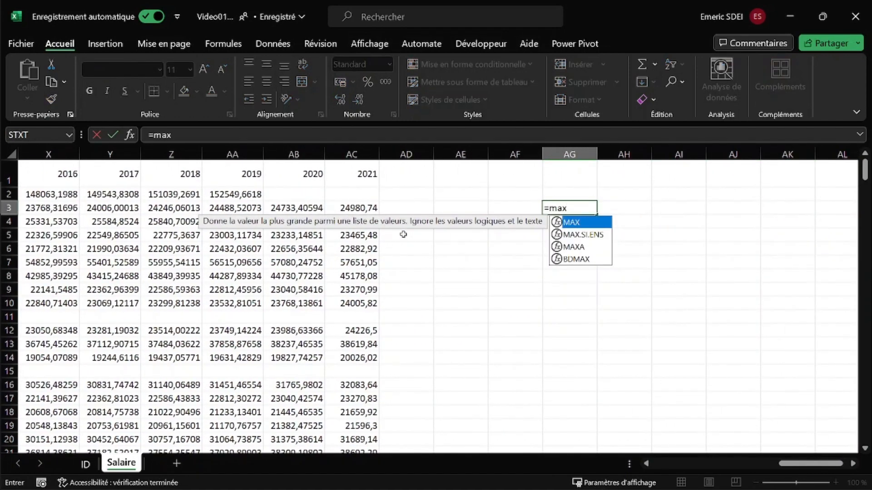
{"action": "key", "text": "Tab"}
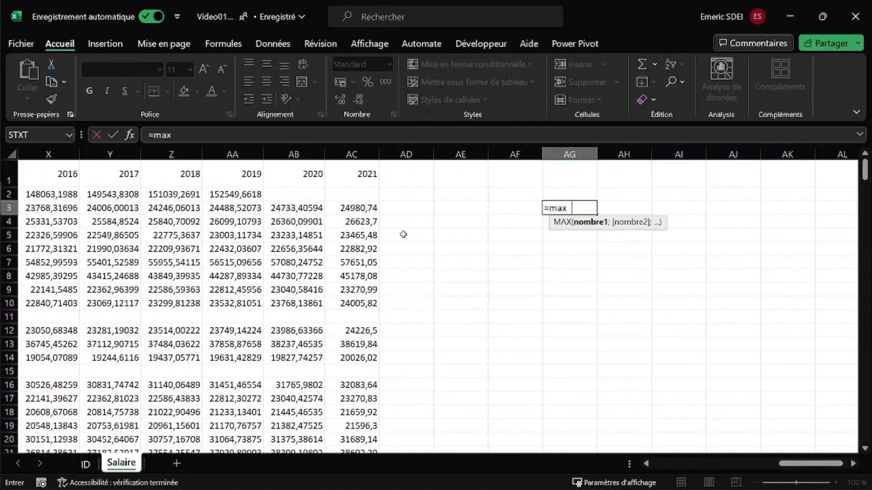
{"action": "left_click_drag", "start_coordinate": [799, 462], "coordinate": [674, 463]}
{"action": "left_click_drag", "start_coordinate": [410, 195], "coordinate": [722, 432]}
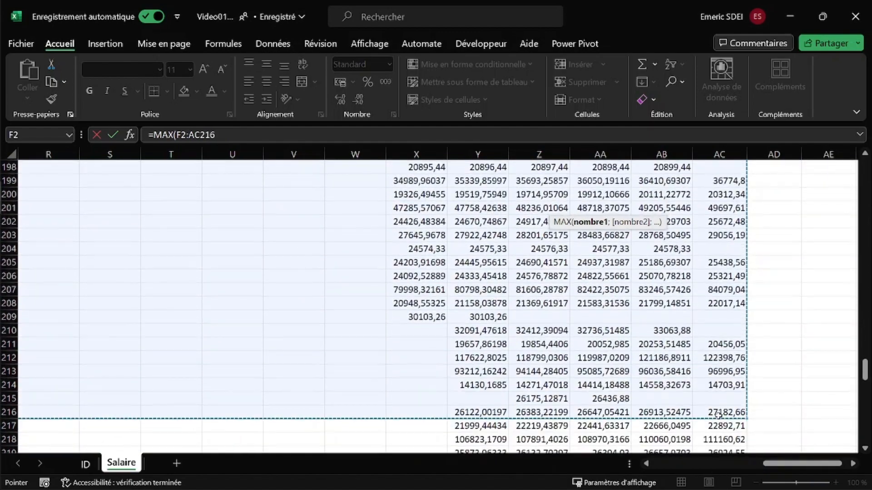
{"action": "key", "text": "Escape"}
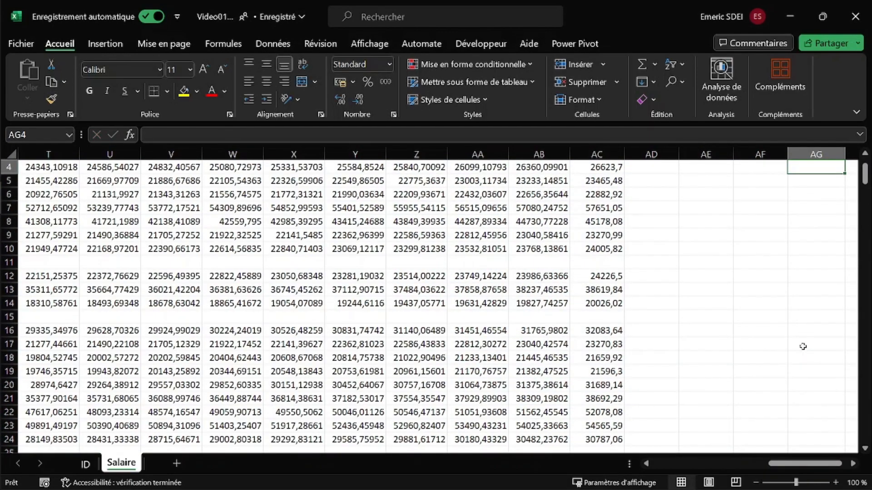
{"action": "scroll", "coordinate": [787, 252], "scroll_direction": "up", "scroll_amount": 1}
{"action": "left_click", "coordinate": [808, 210]}
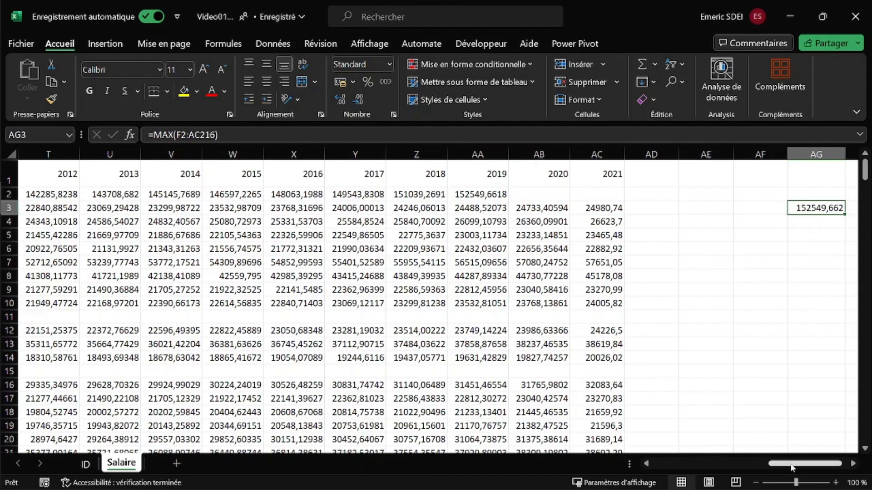
Delete the MAX formula from cell AG3
{"action": "left_click_drag", "start_coordinate": [792, 463], "coordinate": [798, 467]}
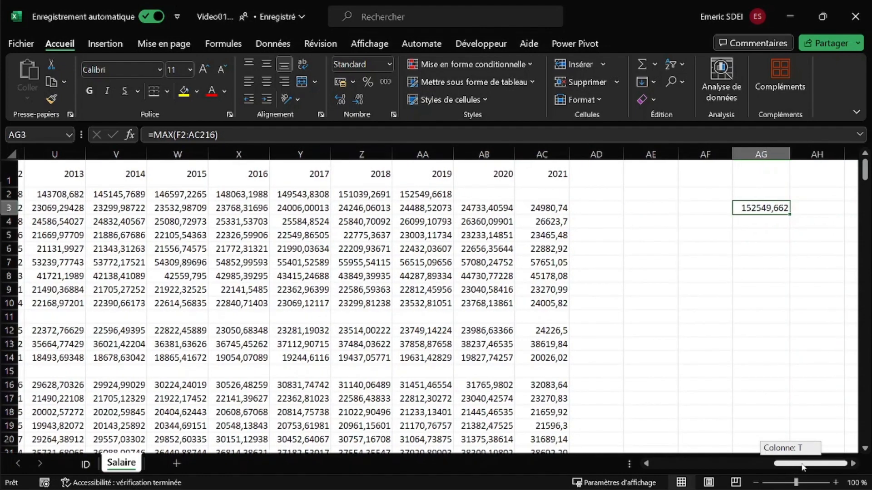
{"action": "left_click_drag", "start_coordinate": [802, 467], "coordinate": [821, 468]}
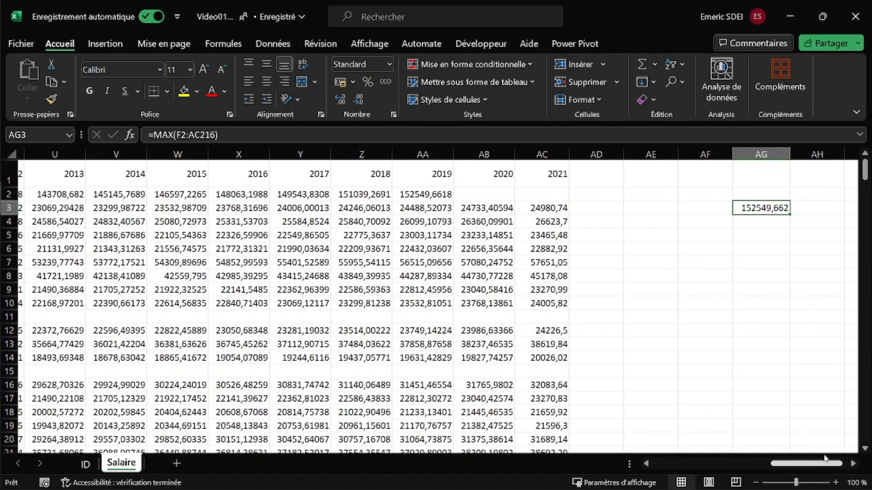
{"action": "left_click", "coordinate": [711, 235]}
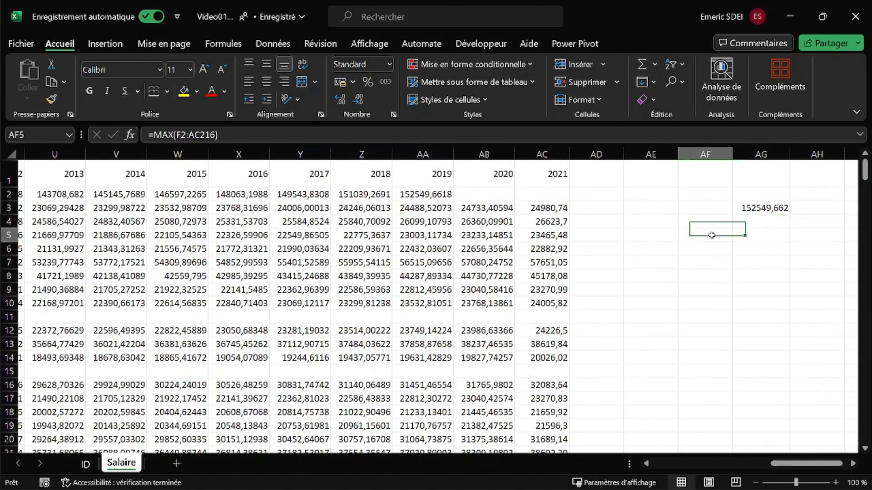
{"action": "left_click", "coordinate": [710, 318]}
{"action": "left_click", "coordinate": [767, 211]}
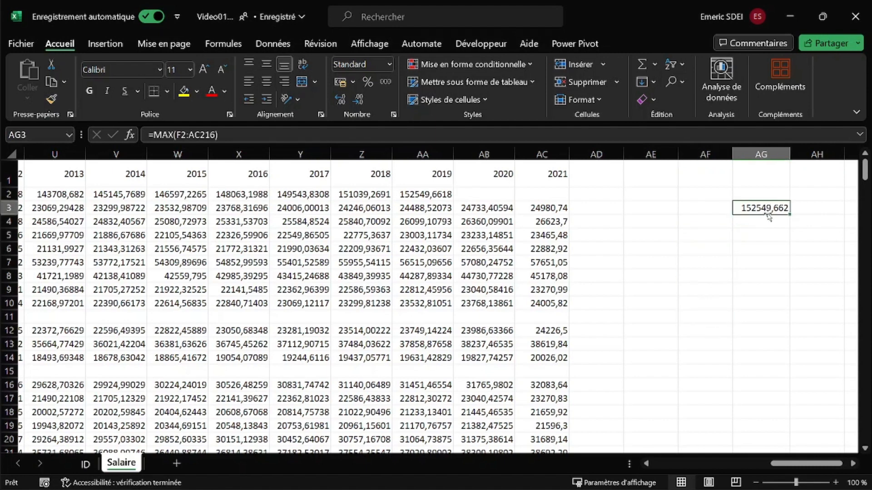
{"action": "key", "text": "Delete"}
{"action": "left_click", "coordinate": [705, 277]}
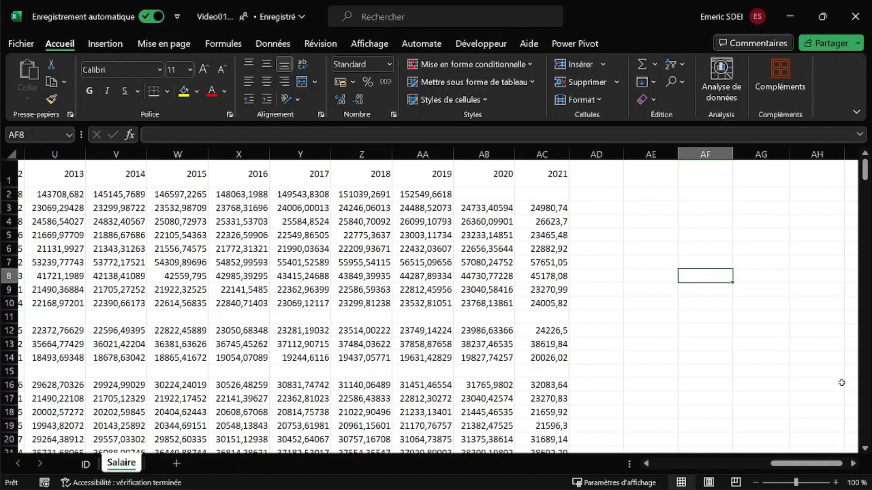
Create a pivot table on a new worksheet from the whole salary table, range Salaire!$A$1:$AC$280
{"action": "left_click_drag", "start_coordinate": [807, 463], "coordinate": [692, 464]}
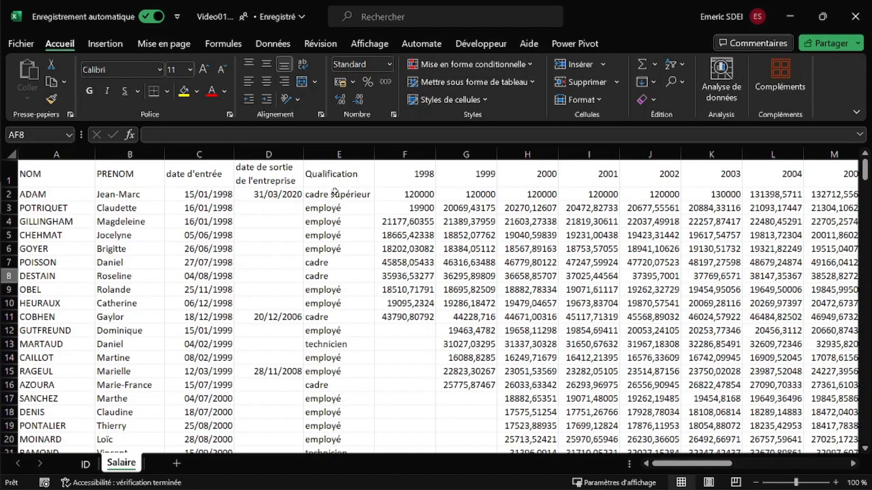
{"action": "left_click", "coordinate": [66, 179]}
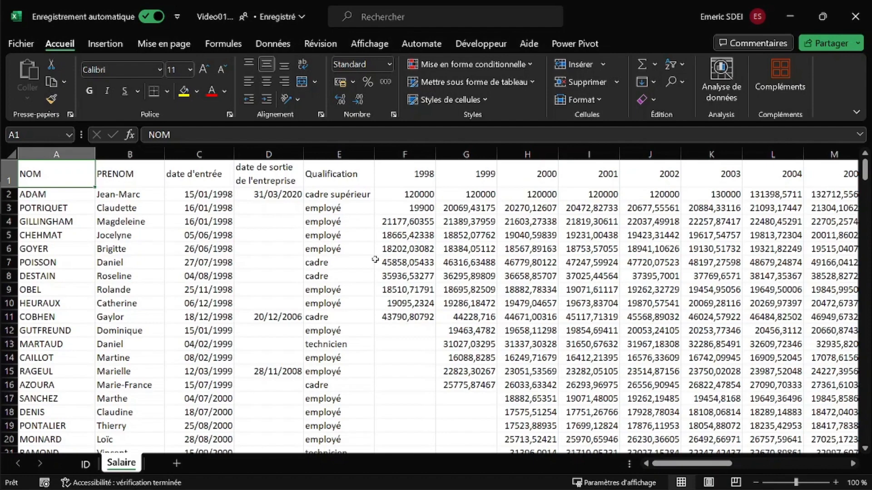
{"action": "key", "text": "ctrl+shift+End"}
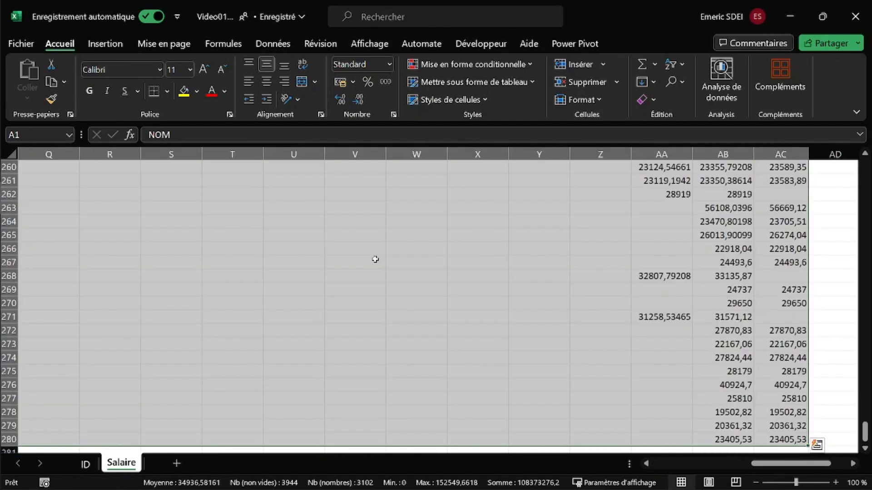
{"action": "left_click", "coordinate": [106, 45]}
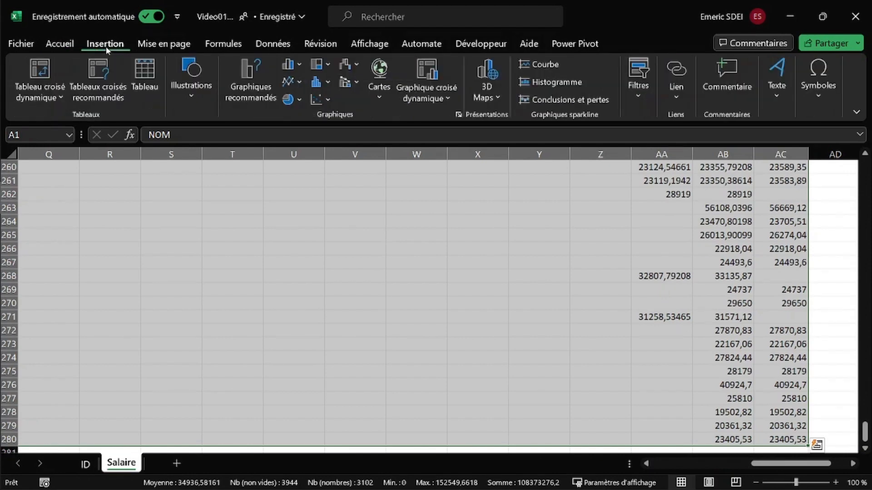
{"action": "left_click", "coordinate": [47, 77]}
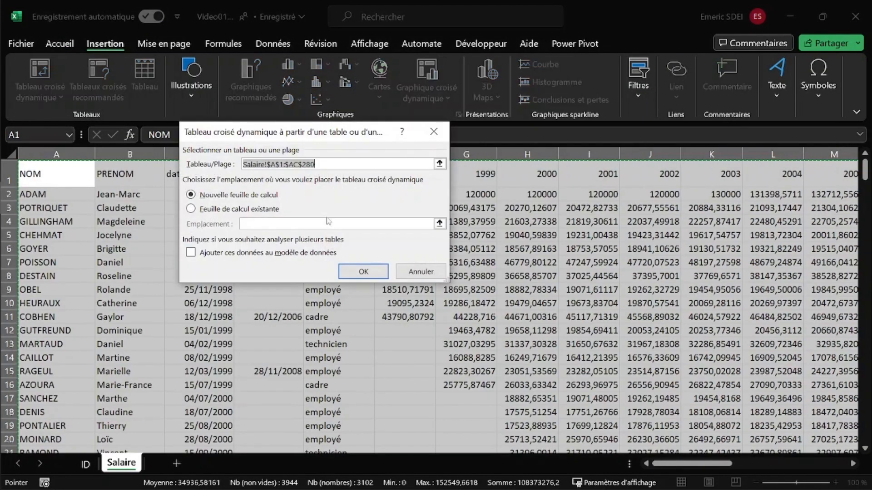
{"action": "left_click", "coordinate": [363, 271]}
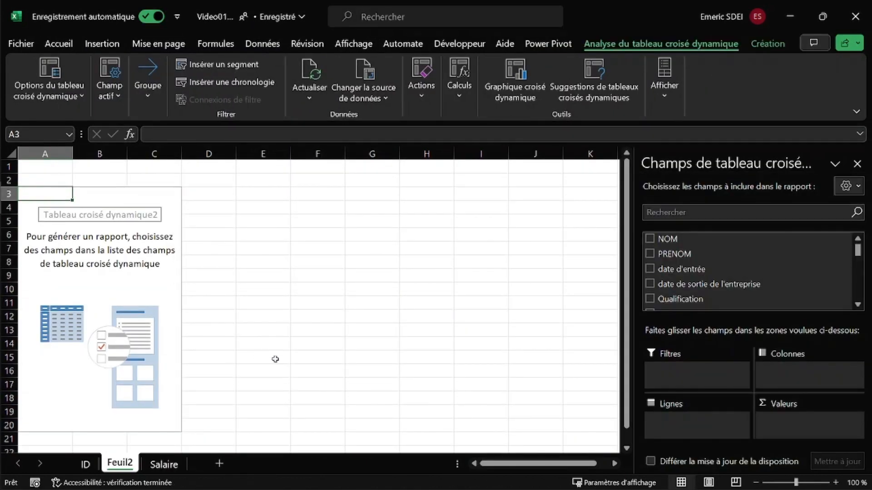
Place the Qualification field in the pivot table's rows and the 2001 field in its values
{"action": "left_click_drag", "start_coordinate": [688, 299], "coordinate": [690, 424]}
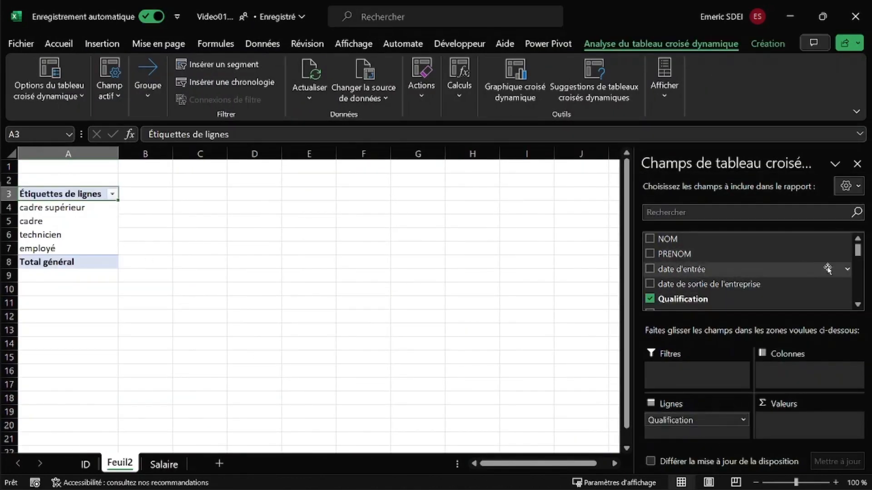
{"action": "left_click_drag", "start_coordinate": [859, 251], "coordinate": [858, 260]}
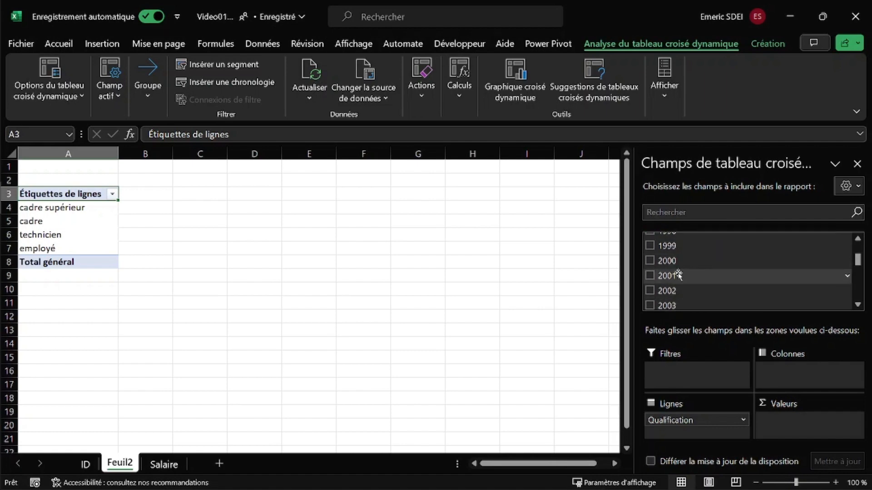
{"action": "left_click_drag", "start_coordinate": [676, 275], "coordinate": [800, 423]}
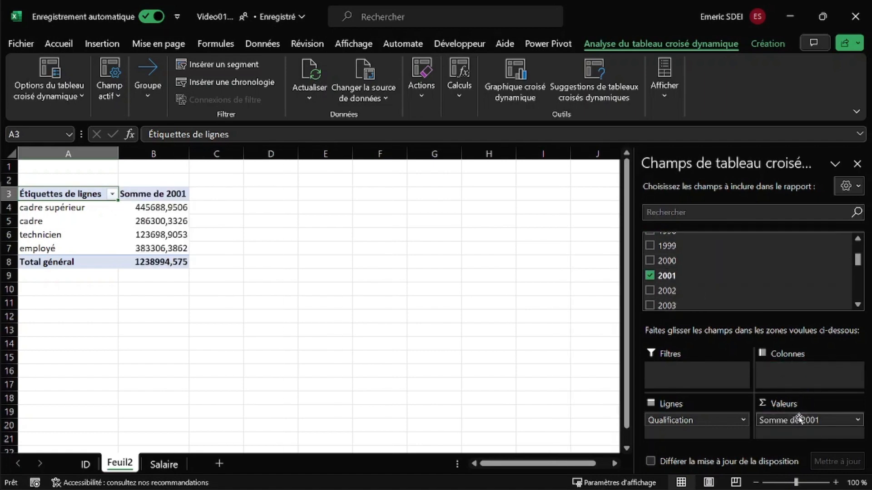
Summarize the 2001 values by maximum and format them as euro currency with 0 decimals
{"action": "right_click", "coordinate": [157, 208]}
{"action": "mouse_move", "coordinate": [267, 367]}
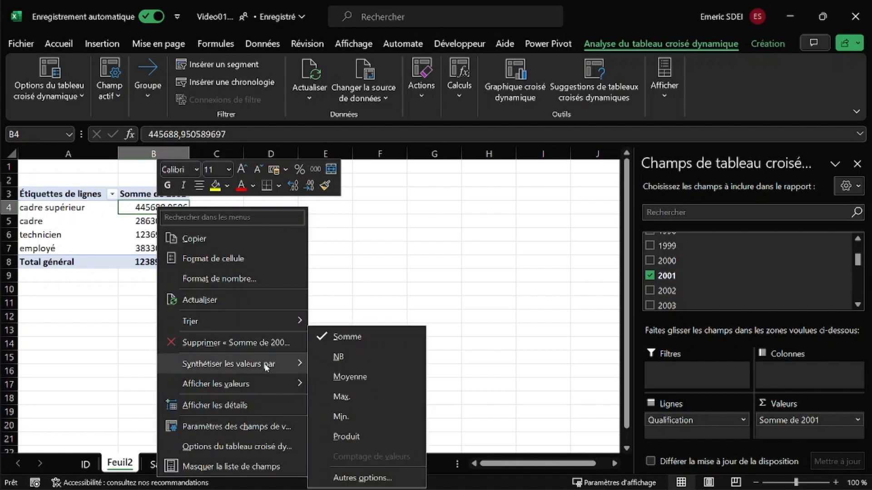
{"action": "left_click", "coordinate": [341, 397]}
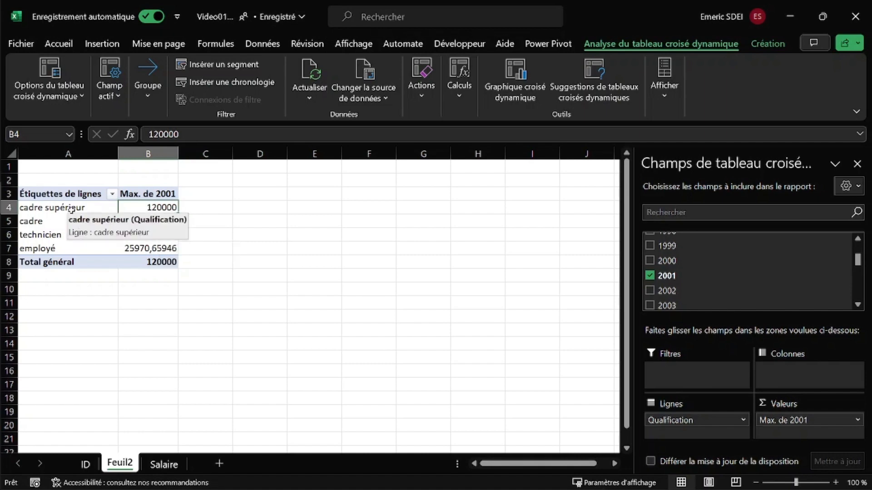
{"action": "right_click", "coordinate": [154, 209]}
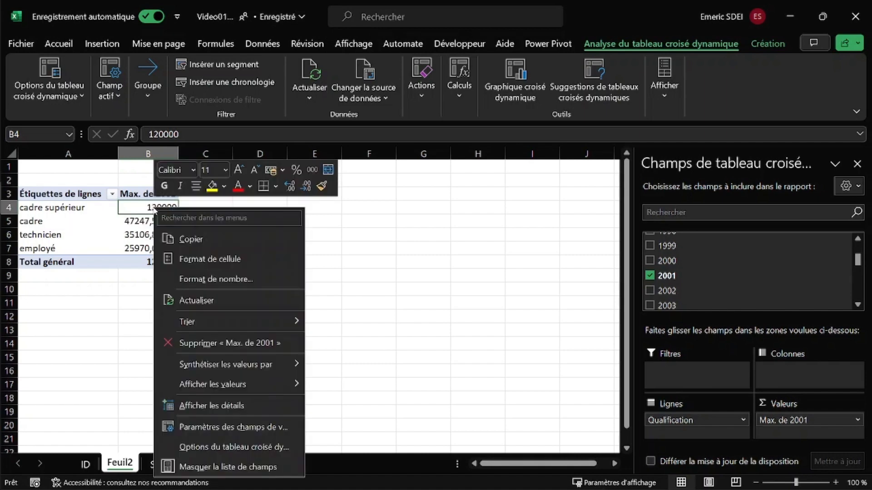
{"action": "left_click", "coordinate": [218, 280]}
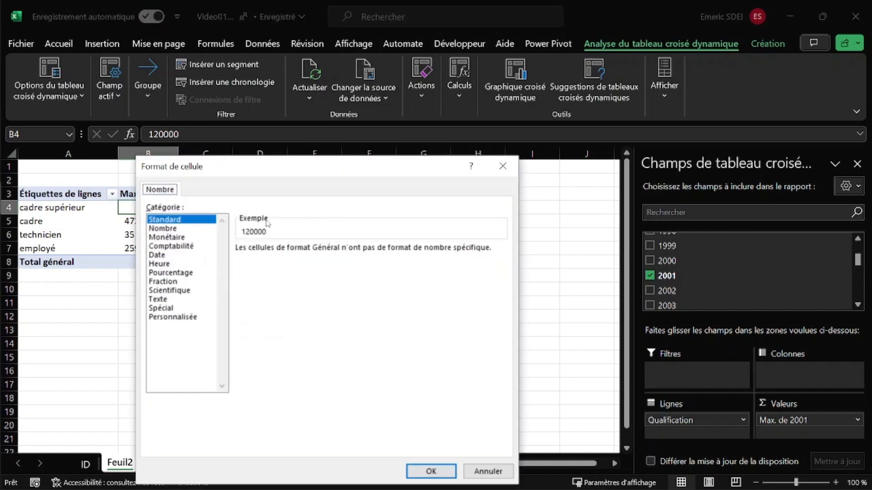
{"action": "left_click", "coordinate": [178, 238]}
{"action": "double_click", "coordinate": [354, 253]}
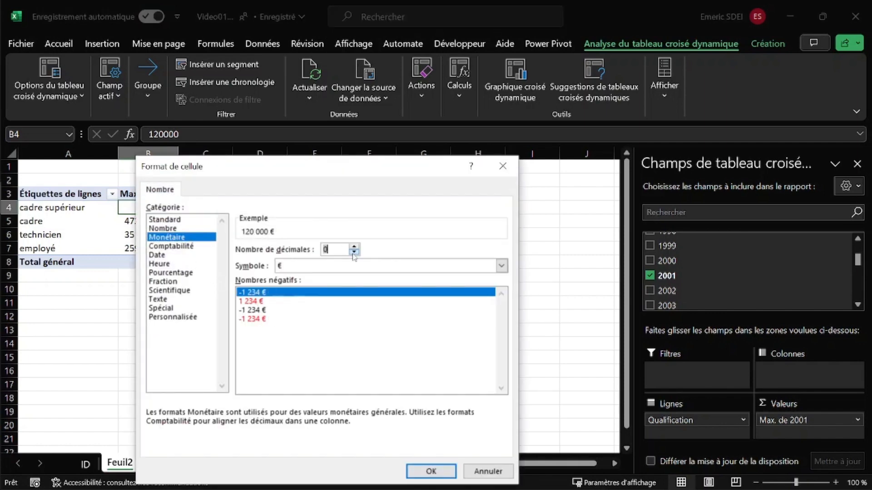
{"action": "left_click", "coordinate": [431, 472]}
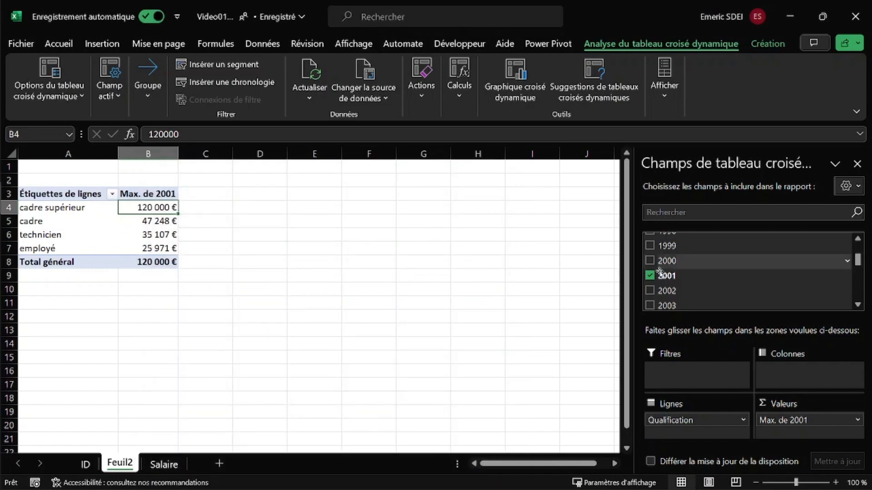
Add the 2001 field to the values a second time and summarize it by minimum
{"action": "left_click_drag", "start_coordinate": [670, 278], "coordinate": [799, 437]}
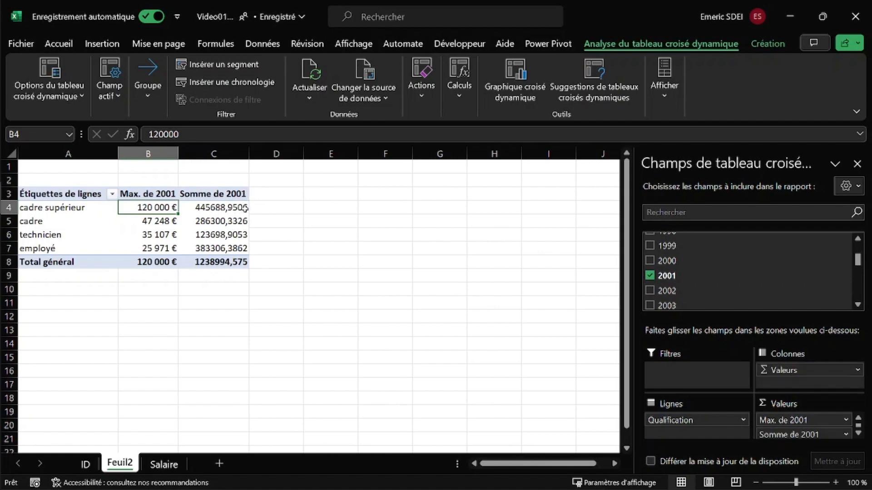
{"action": "right_click", "coordinate": [225, 221]}
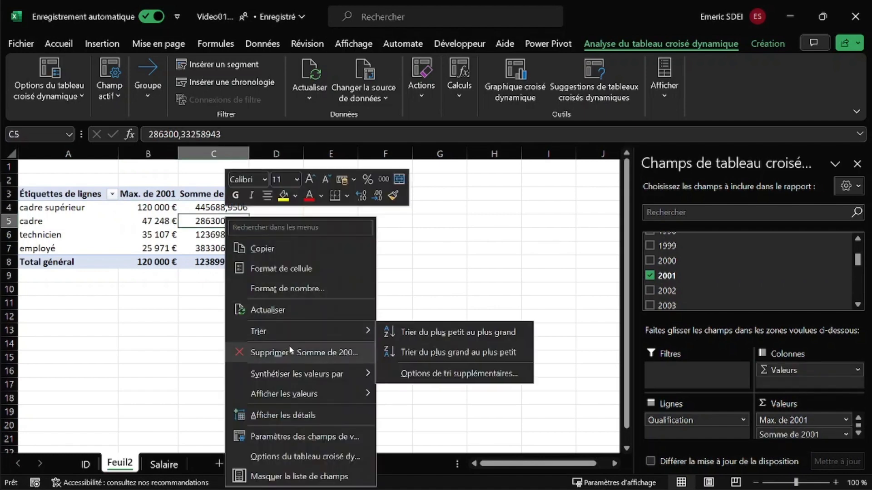
{"action": "mouse_move", "coordinate": [313, 373]}
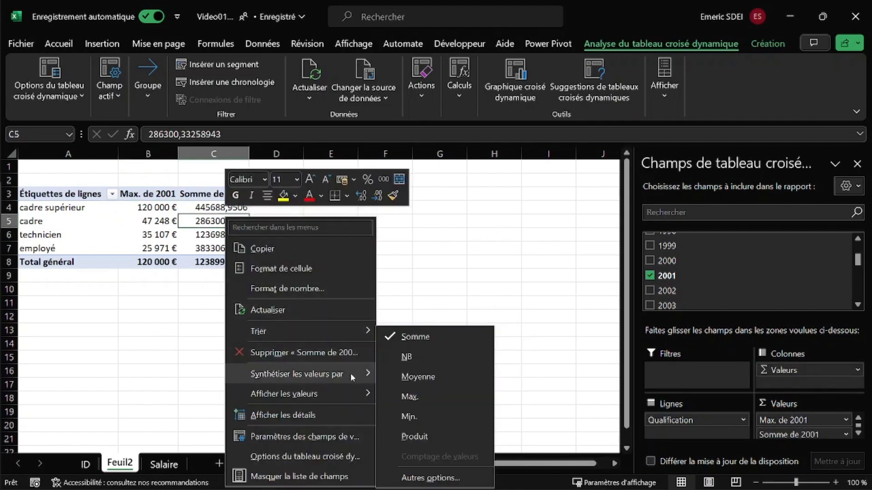
{"action": "left_click", "coordinate": [429, 415]}
Add the 2001 field to the values a third time and summarize it by average (Moyenne)
{"action": "left_click_drag", "start_coordinate": [706, 277], "coordinate": [800, 443]}
{"action": "right_click", "coordinate": [275, 209]}
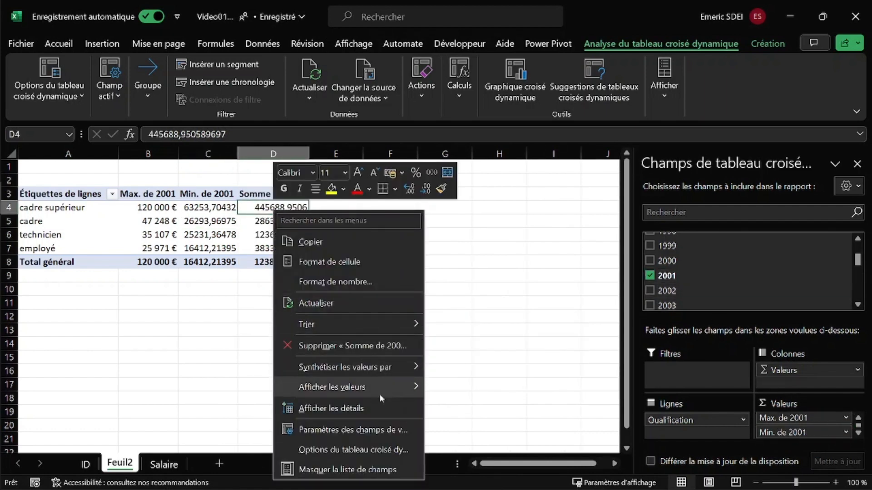
{"action": "mouse_move", "coordinate": [381, 393]}
{"action": "mouse_move", "coordinate": [386, 371]}
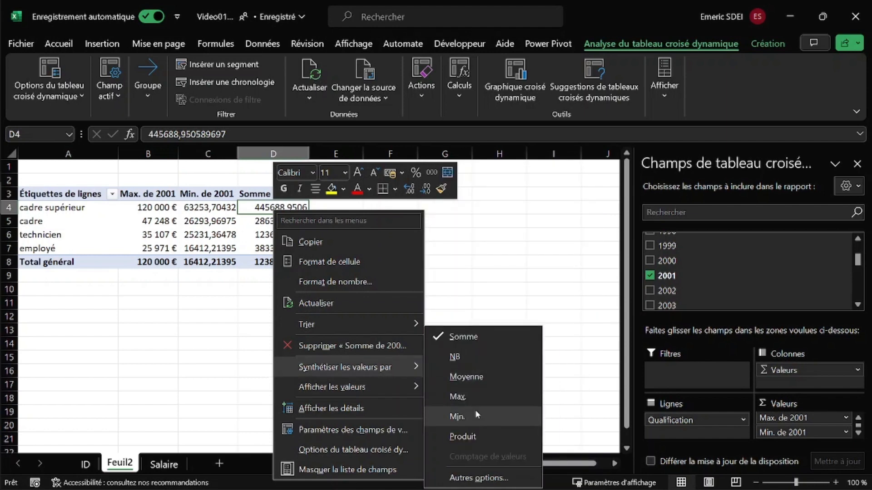
{"action": "left_click", "coordinate": [466, 377]}
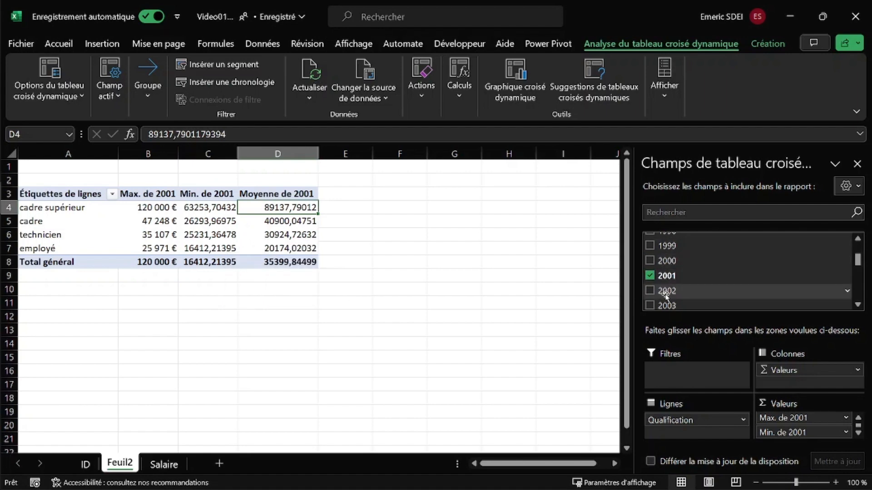
Remove the 2001 field from the pivot table and add the 2002 field as its values instead
{"action": "left_click", "coordinate": [650, 276]}
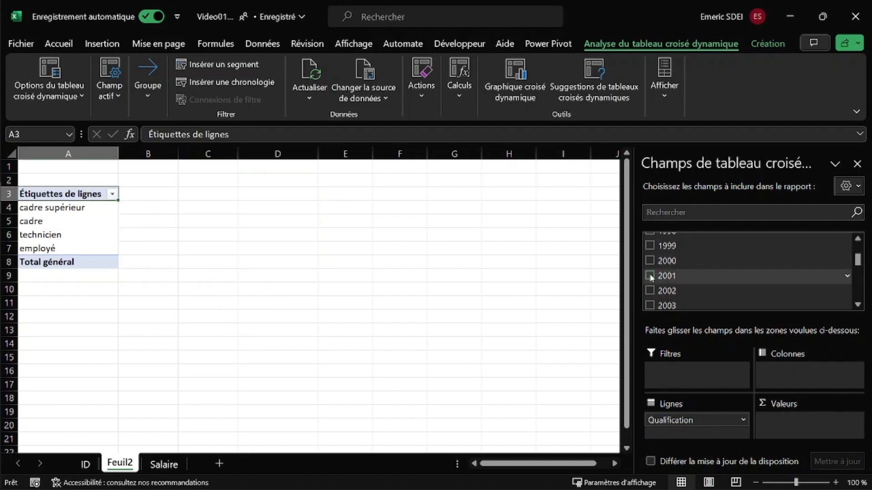
{"action": "left_click", "coordinate": [651, 291]}
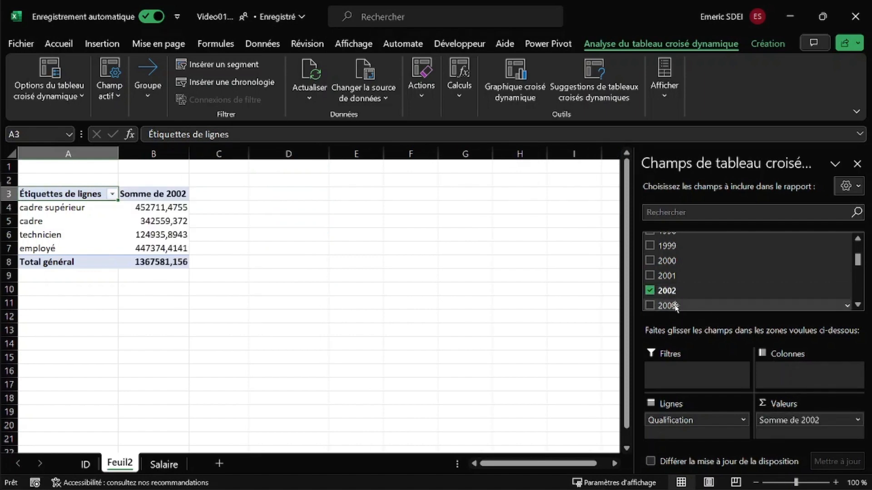
Replace the 2002 field with the 2001 field as the pivot table's values
{"action": "mouse_move", "coordinate": [184, 250]}
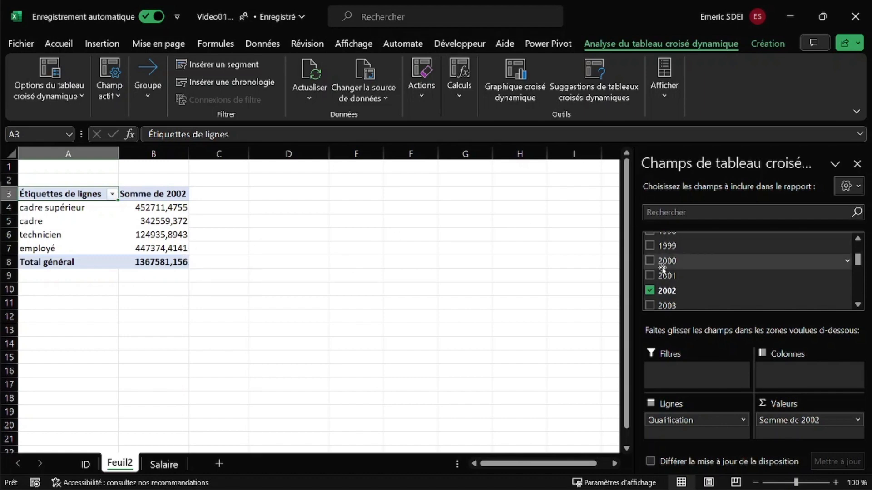
{"action": "left_click", "coordinate": [650, 290]}
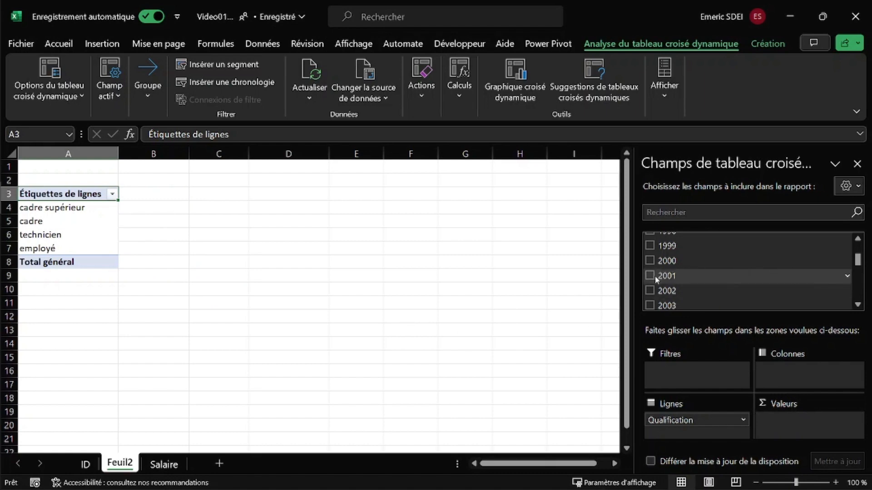
{"action": "left_click", "coordinate": [650, 276]}
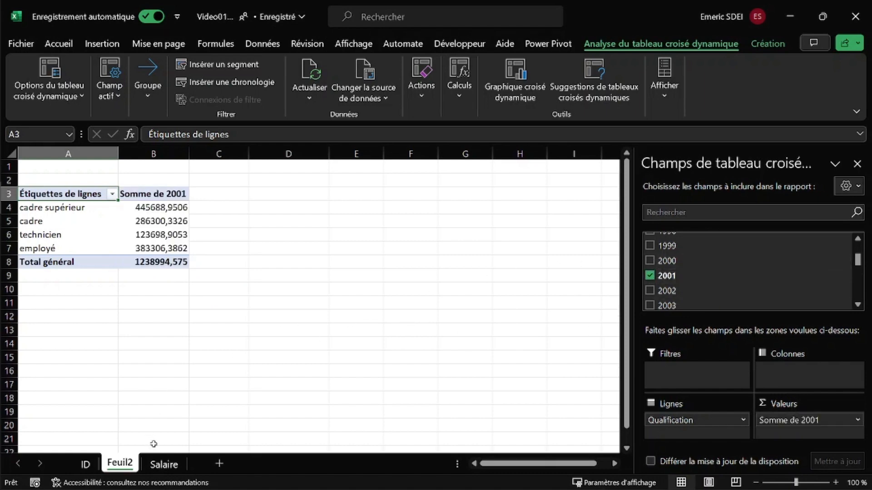
On the Salaire sheet, list the distinct qualifications in the empty cell AF7 using UNIQUE over E2:E280
{"action": "left_click", "coordinate": [164, 464]}
{"action": "left_click", "coordinate": [216, 255]}
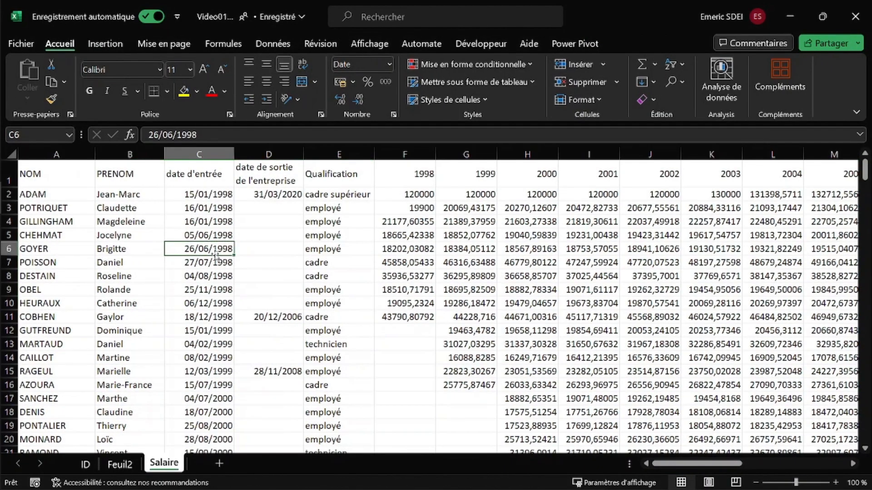
{"action": "left_click", "coordinate": [419, 221]}
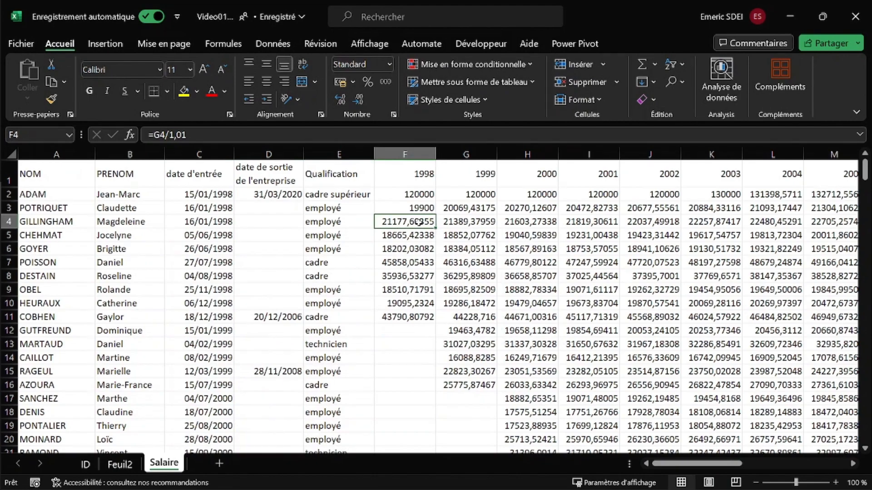
{"action": "key", "text": "ctrl+Right"}
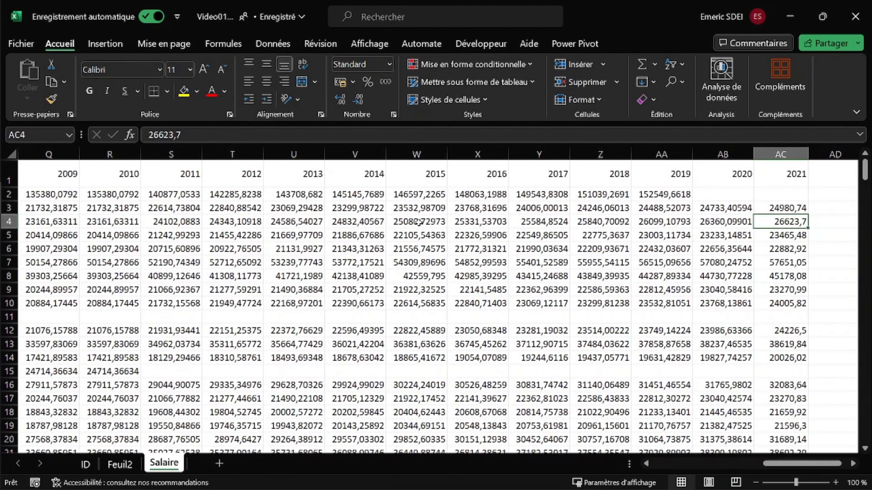
{"action": "key", "text": "Right"}
{"action": "key", "text": "Right"}
{"action": "key", "text": "Right"}
{"action": "key", "text": "Right"}
{"action": "key", "text": "Right"}
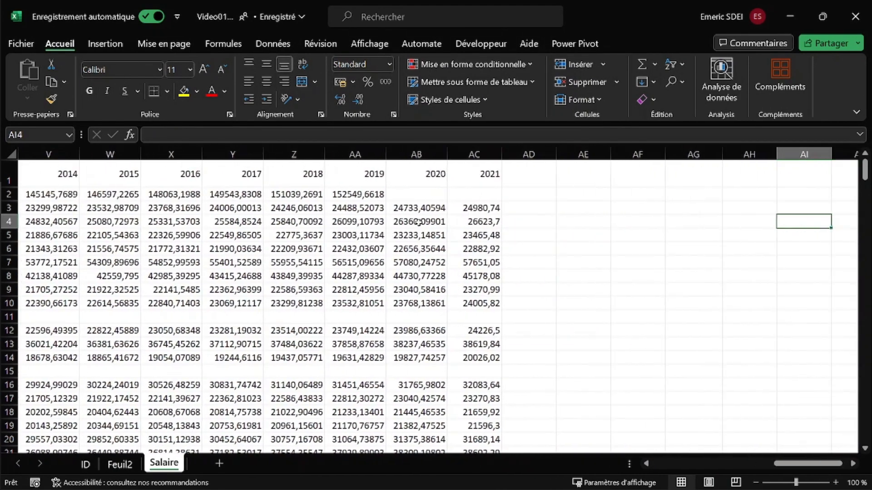
{"action": "key", "text": "Left"}
{"action": "key", "text": "Left"}
{"action": "key", "text": "Down"}
{"action": "key", "text": "Down"}
{"action": "key", "text": "Down"}
{"action": "key", "text": "Down"}
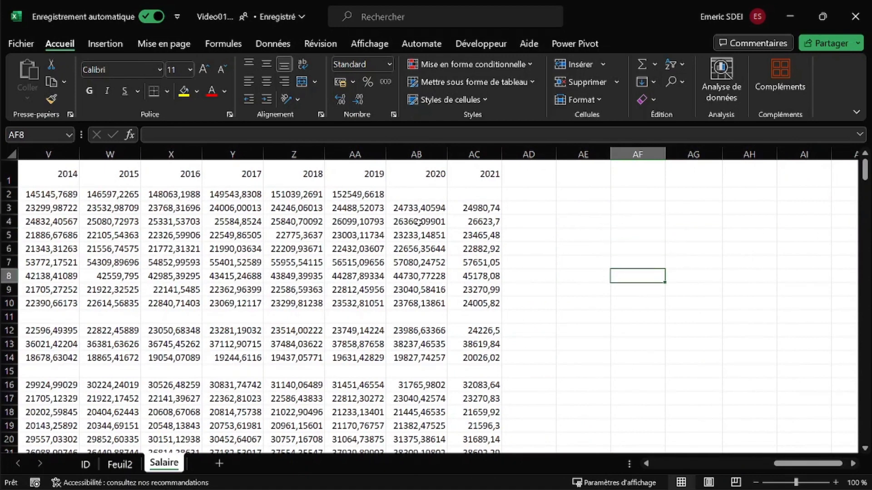
{"action": "key", "text": "Up"}
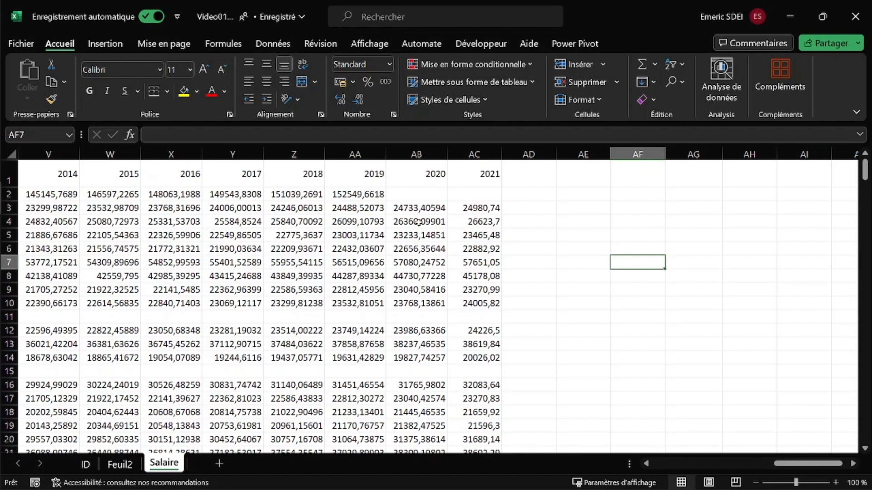
{"action": "type", "text": "="}
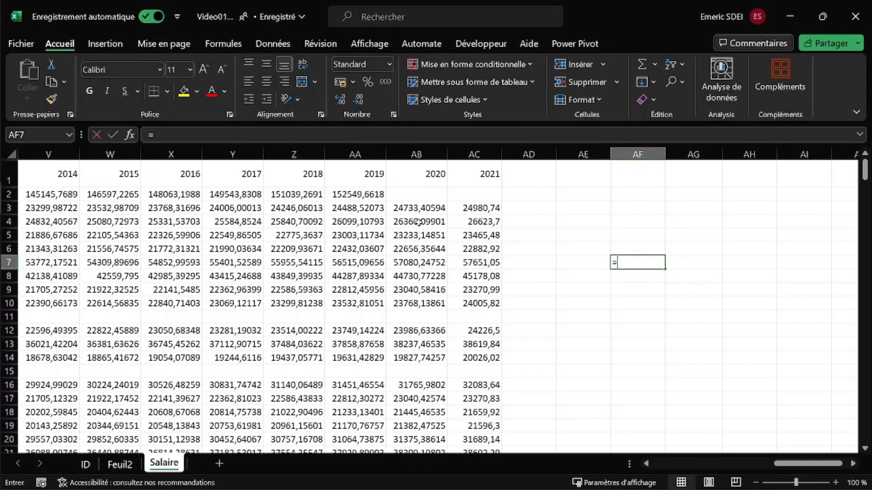
{"action": "type", "text": "unique"}
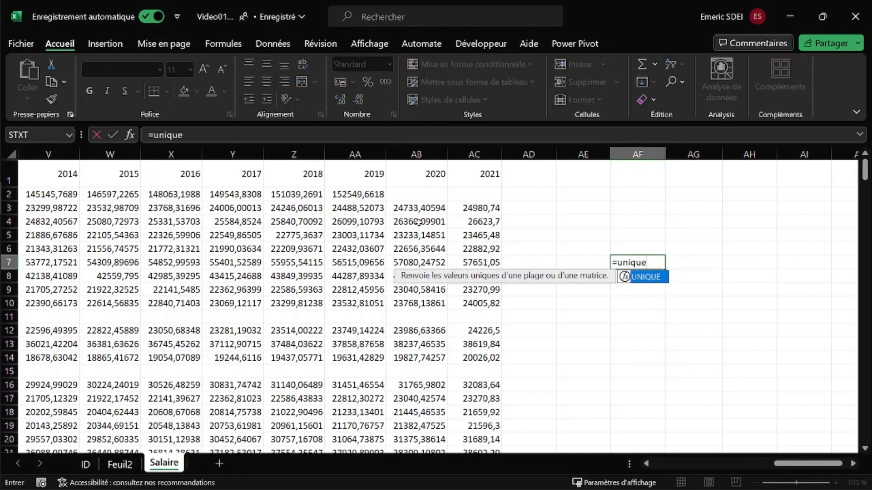
{"action": "key", "text": "Tab"}
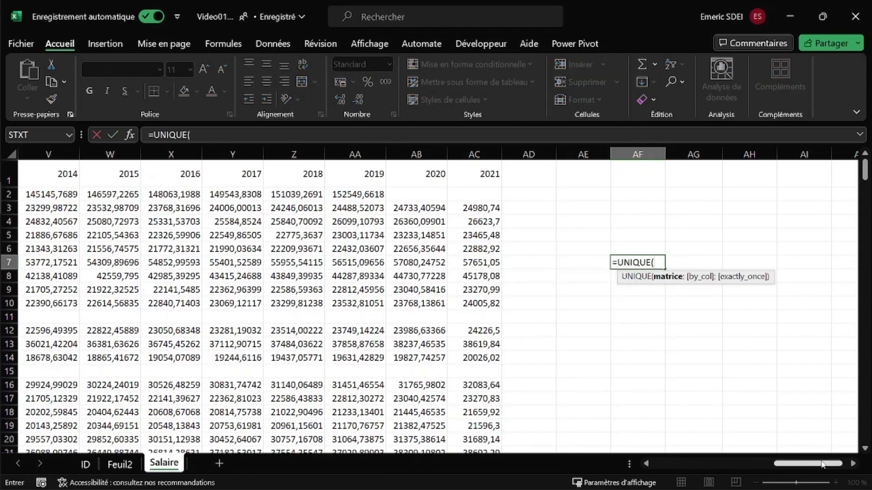
{"action": "left_click_drag", "start_coordinate": [824, 463], "coordinate": [703, 463]}
{"action": "left_click", "coordinate": [336, 195]}
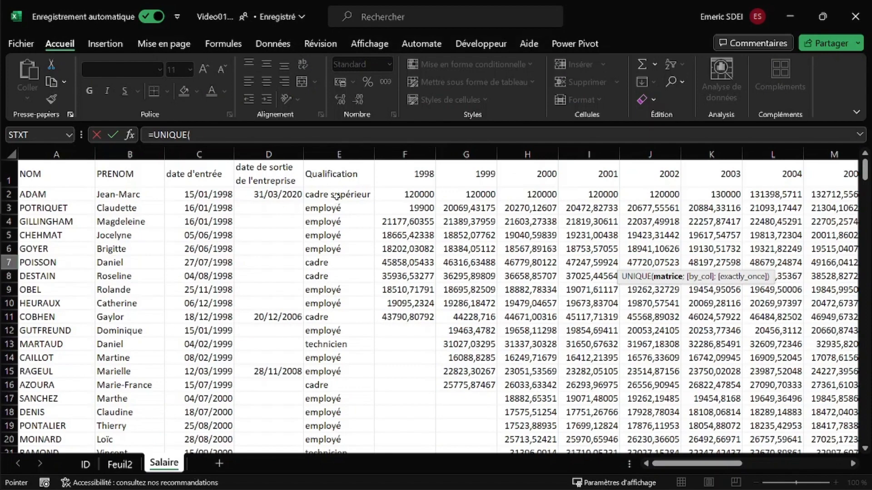
{"action": "type", "text": ")"}
{"action": "key", "text": "Return"}
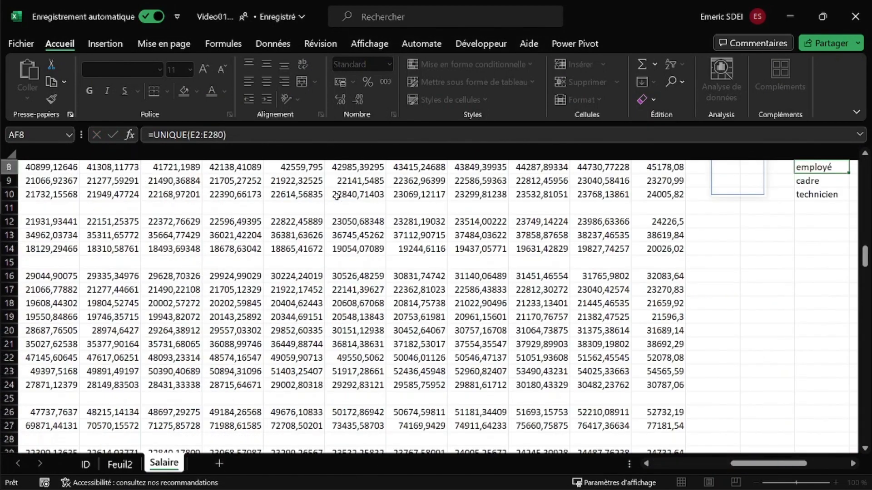
Enter the headers Max, Min and Moyenne in AG6:AI6 above the qualification list and autofit column AF
{"action": "key", "text": "Right"}
{"action": "key", "text": "Right"}
{"action": "key", "text": "Up"}
{"action": "scroll", "coordinate": [336, 196], "scroll_direction": "up", "scroll_amount": 2}
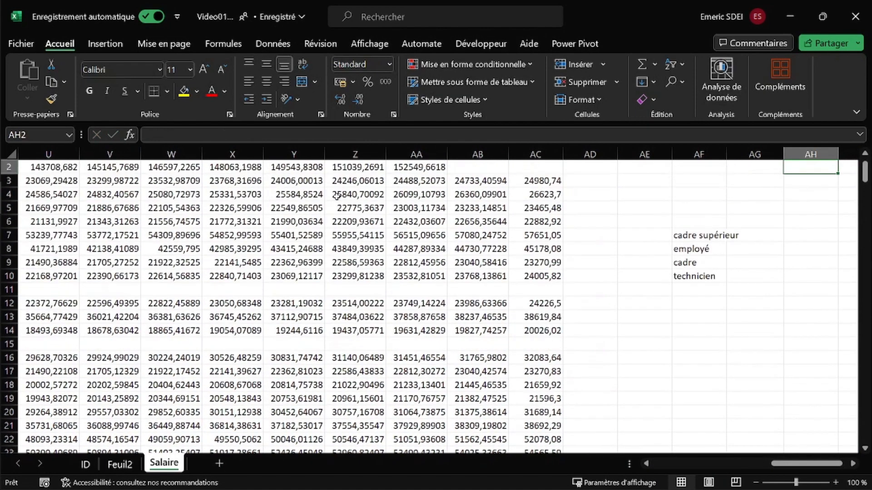
{"action": "key", "text": "Left"}
{"action": "key", "text": "Left"}
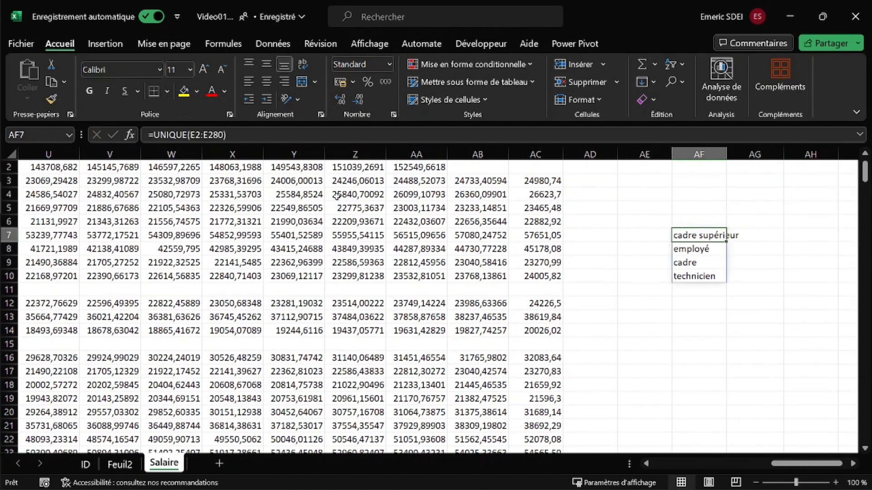
{"action": "key", "text": "Right"}
{"action": "key", "text": "Right"}
{"action": "key", "text": "Right"}
{"action": "key", "text": "Up"}
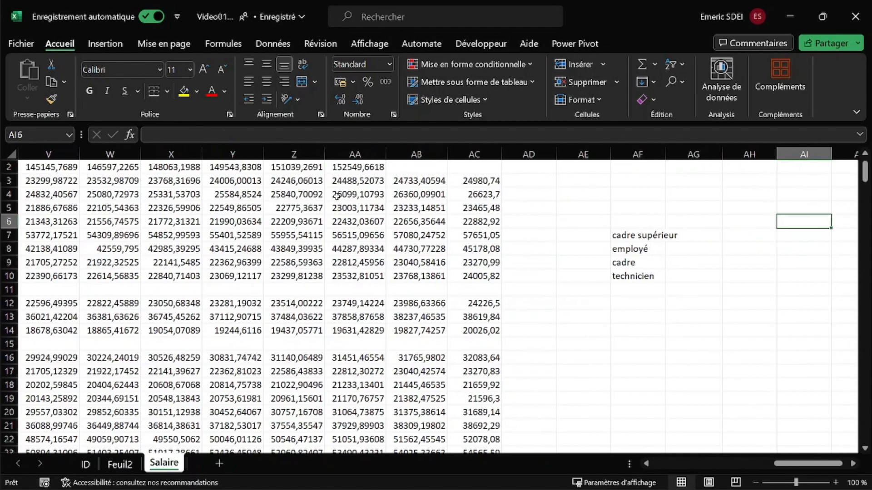
{"action": "key", "text": "Up"}
{"action": "key", "text": "Left"}
{"action": "key", "text": "Left"}
{"action": "key", "text": "Down"}
{"action": "type", "text": "M"}
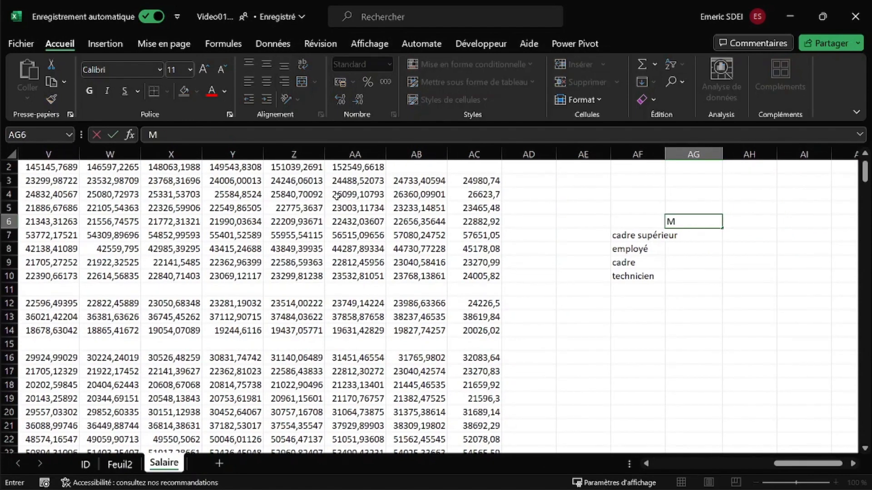
{"action": "type", "text": "ax"}
{"action": "key", "text": "Tab"}
{"action": "type", "text": "M"}
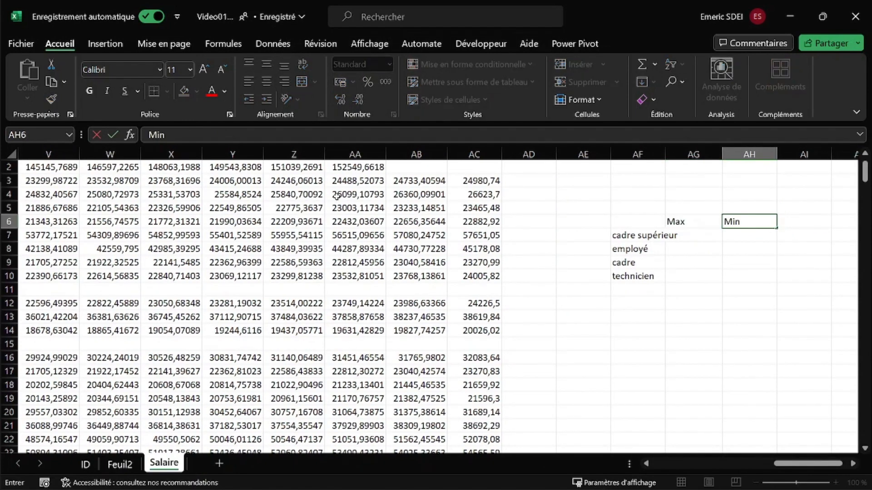
{"action": "type", "text": "in"}
{"action": "key", "text": "Tab"}
{"action": "type", "text": "M"}
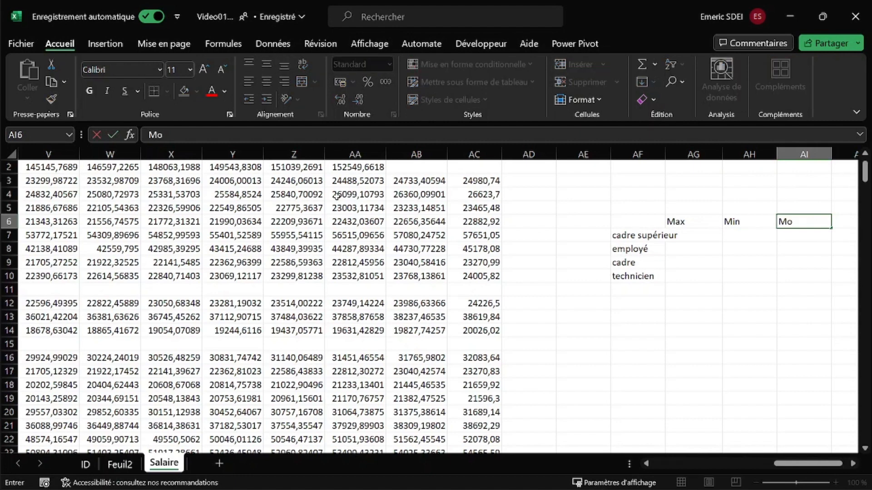
{"action": "type", "text": "oyenne"}
{"action": "key", "text": "Return"}
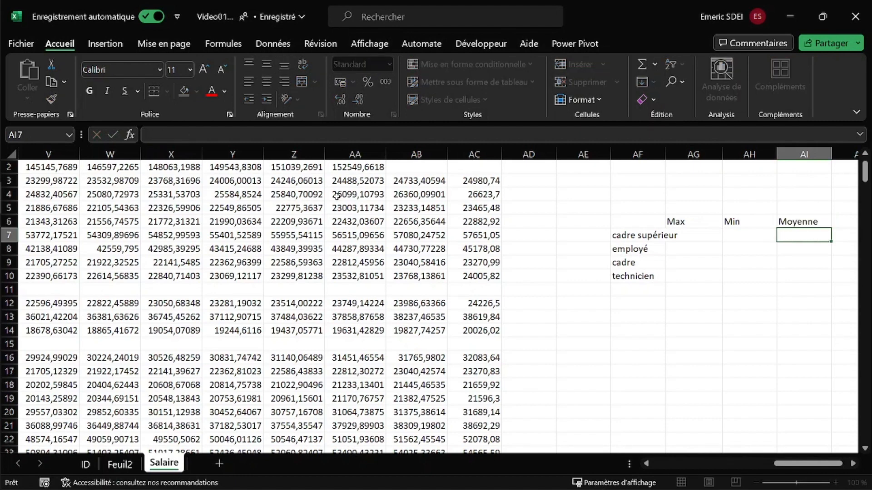
{"action": "double_click", "coordinate": [665, 154]}
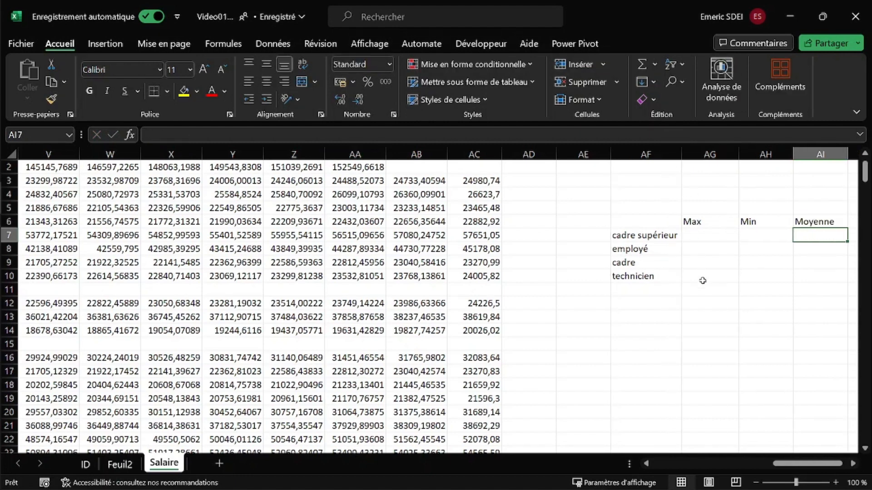
Start a MAX.SI.ENS formula in AG7 with the 1998 salaries F2:F11 as the maximum range
{"action": "scroll", "coordinate": [697, 279], "scroll_direction": "up", "scroll_amount": 1}
{"action": "left_click", "coordinate": [707, 264]}
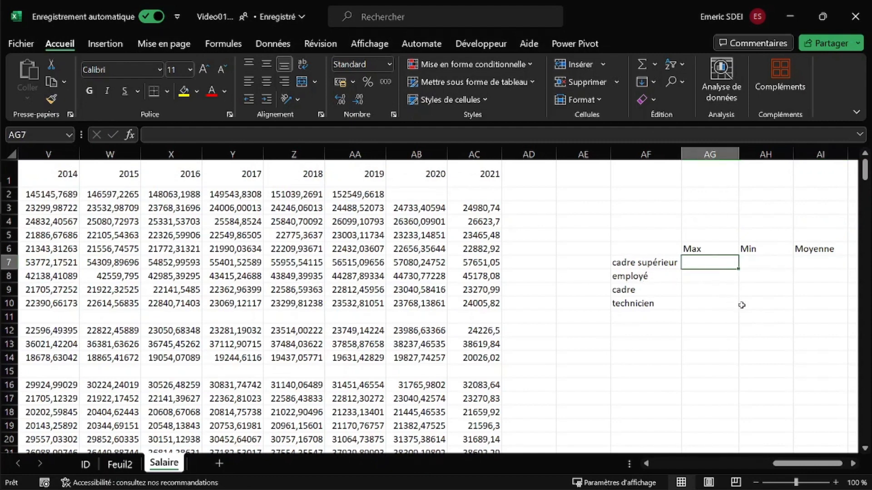
{"action": "type", "text": "="}
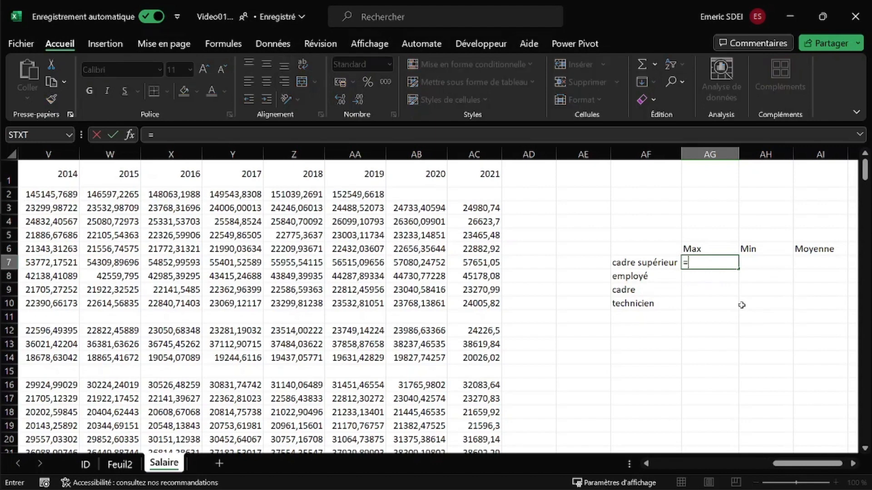
{"action": "type", "text": "max"}
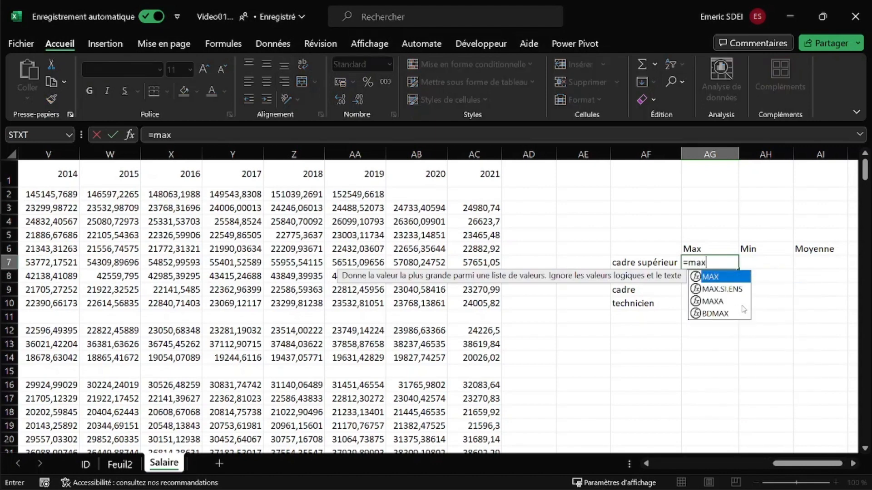
{"action": "key", "text": "Down"}
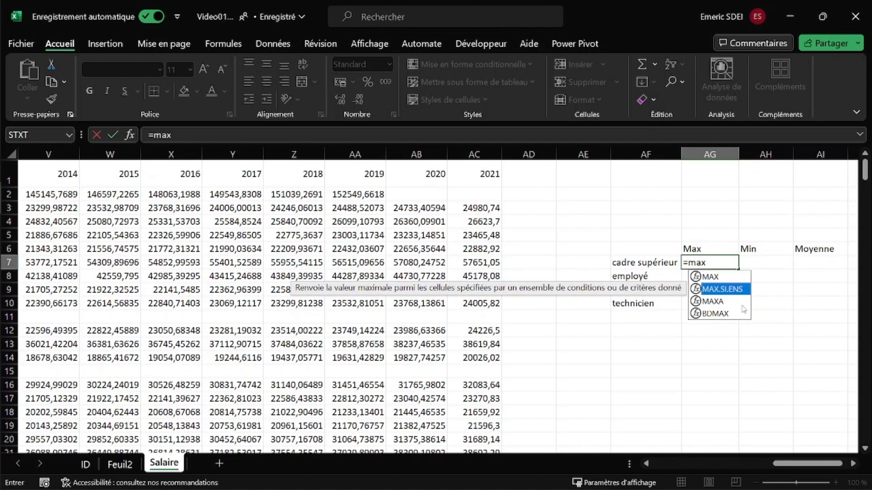
{"action": "key", "text": "Tab"}
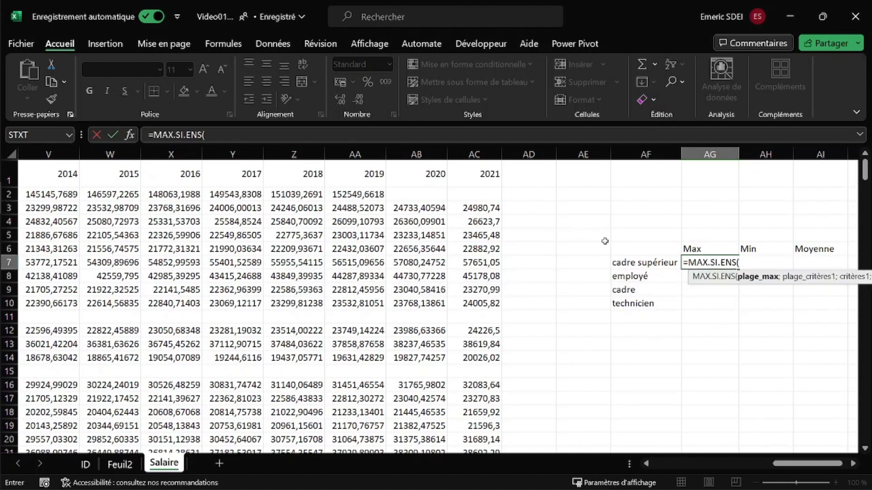
{"action": "left_click_drag", "start_coordinate": [792, 464], "coordinate": [664, 468]}
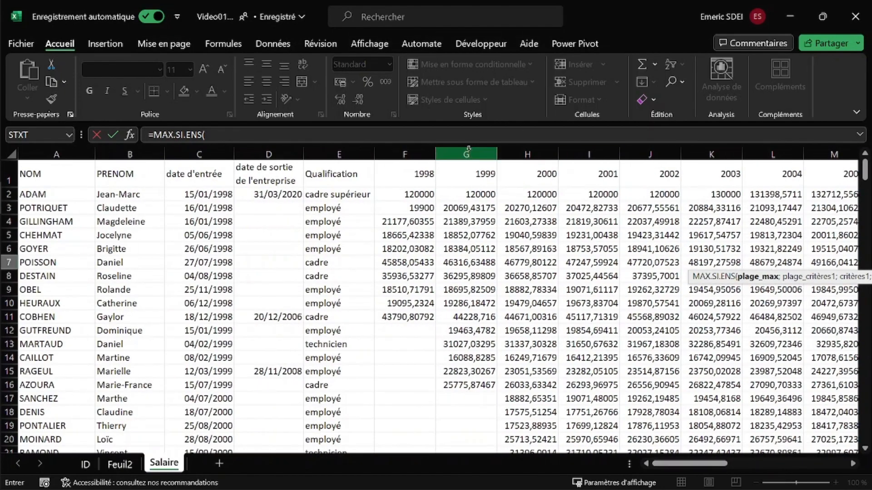
{"action": "left_click", "coordinate": [414, 195]}
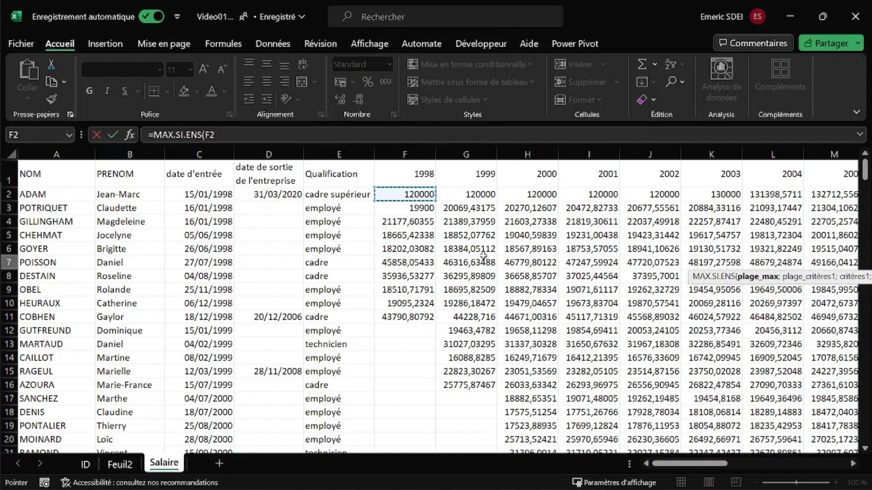
{"action": "key", "text": "ctrl+shift+Down"}
{"action": "key", "text": "ctrl+shift+Down"}
{"action": "key", "text": "ctrl+shift+Up"}
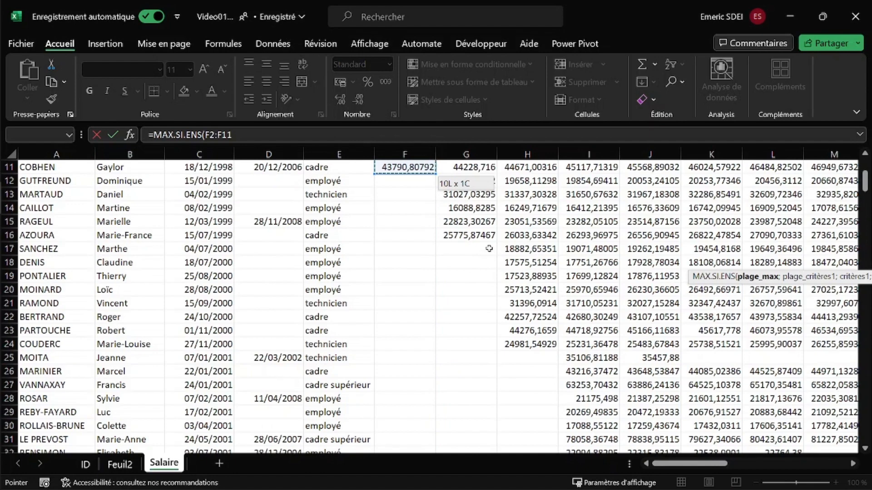
{"action": "scroll", "coordinate": [376, 266], "scroll_direction": "up", "scroll_amount": 4}
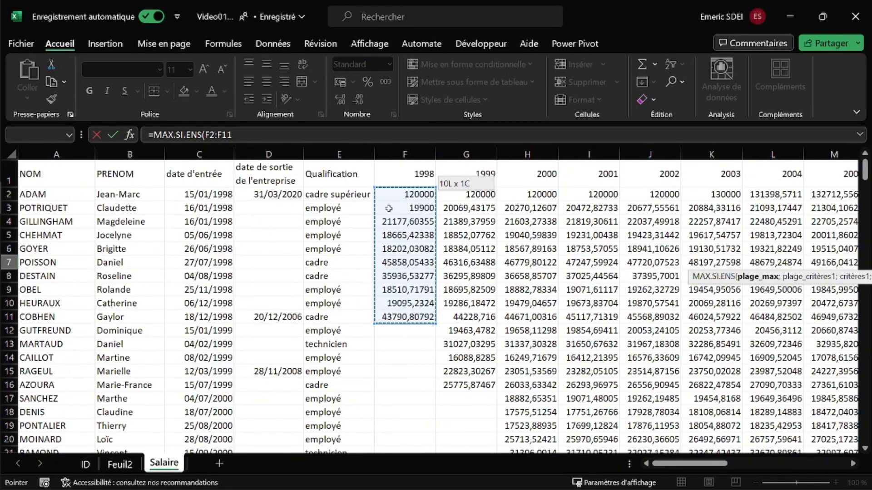
Make the maximum range in the AG7 formula absolute as $F$2:$F$11
{"action": "left_click", "coordinate": [214, 134]}
{"action": "double_click", "coordinate": [213, 135]}
{"action": "key", "text": "F4"}
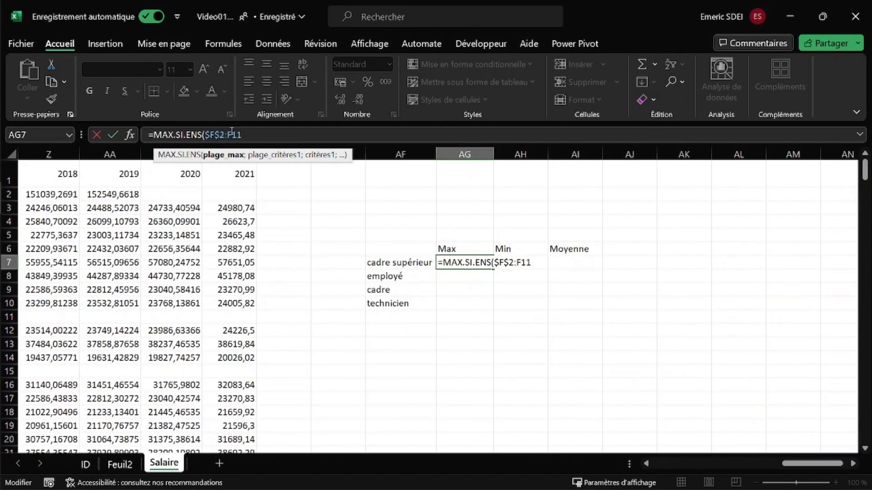
{"action": "left_click", "coordinate": [268, 136]}
Add the qualifications E2:E11 to the AG7 formula as the absolute criteria range $E$2:$E$11
{"action": "type", "text": ";"}
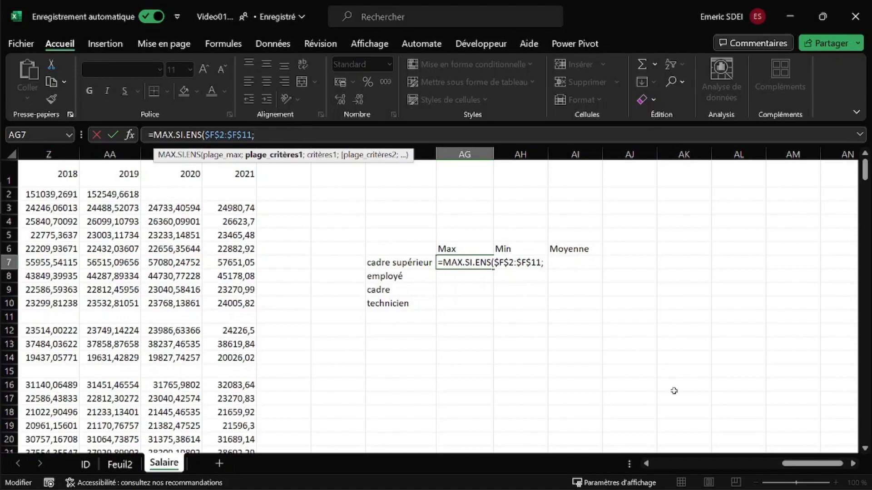
{"action": "left_click_drag", "start_coordinate": [790, 463], "coordinate": [654, 468]}
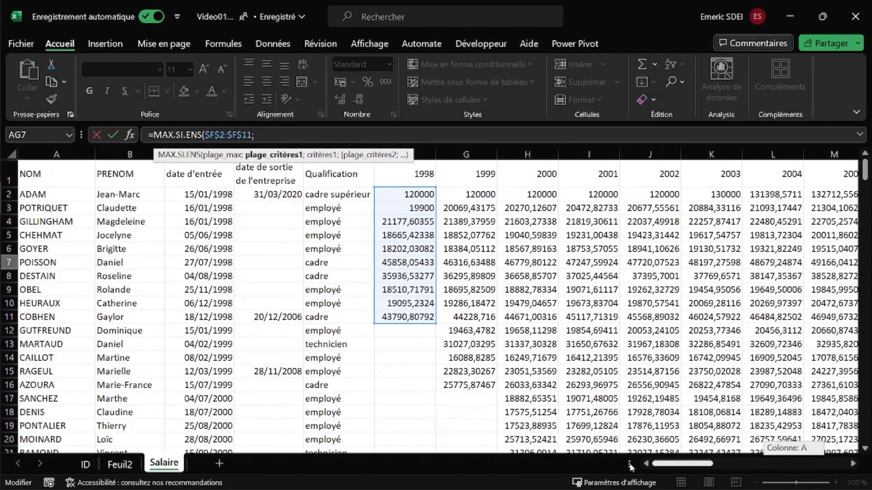
{"action": "left_click_drag", "start_coordinate": [338, 193], "coordinate": [340, 320]}
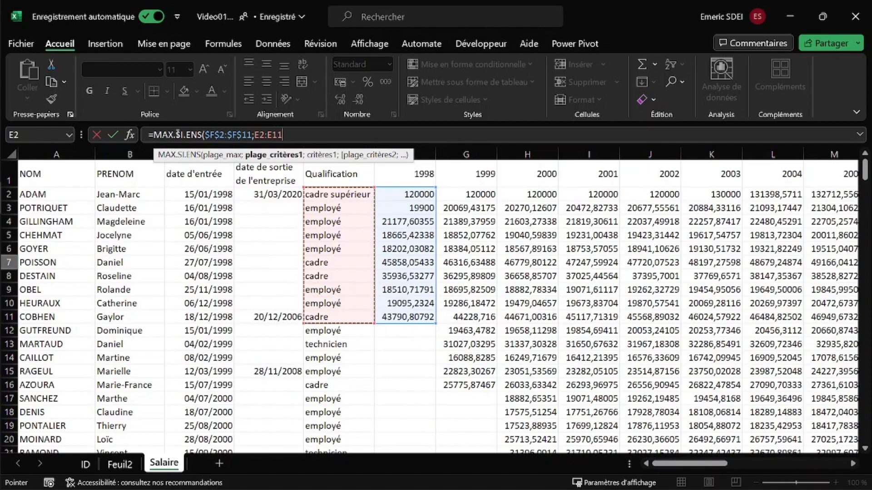
{"action": "key", "text": "F4"}
{"action": "type", "text": ";"}
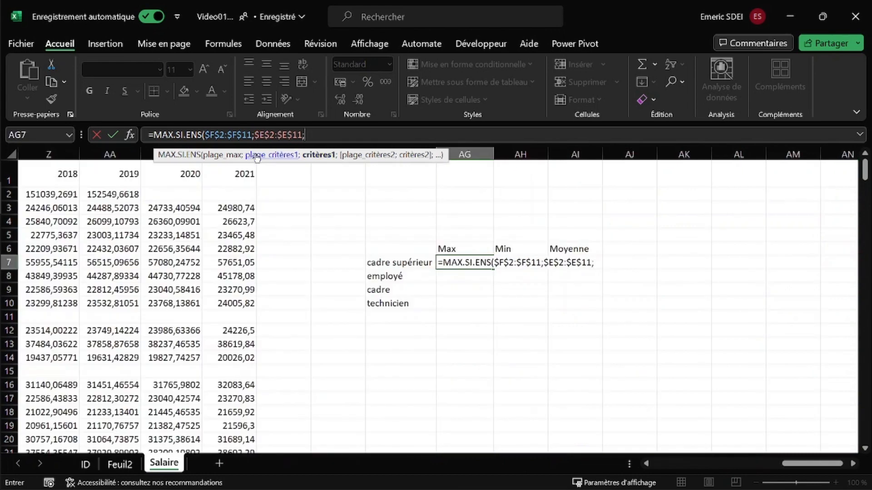
Complete the AG7 formula with the qualification cell as criterion, fixing only its column as $AF7
{"action": "left_click", "coordinate": [412, 263]}
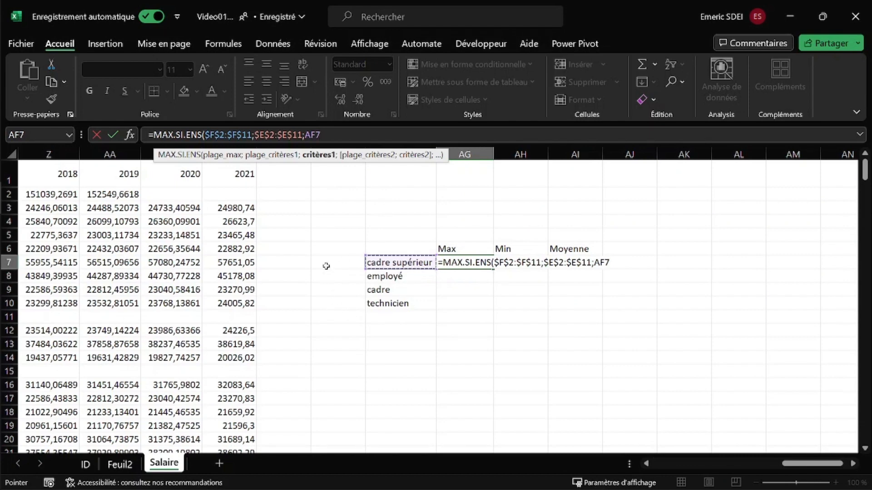
{"action": "key", "text": "F4"}
{"action": "key", "text": "F4"}
{"action": "key", "text": "F4"}
{"action": "key", "text": "Return"}
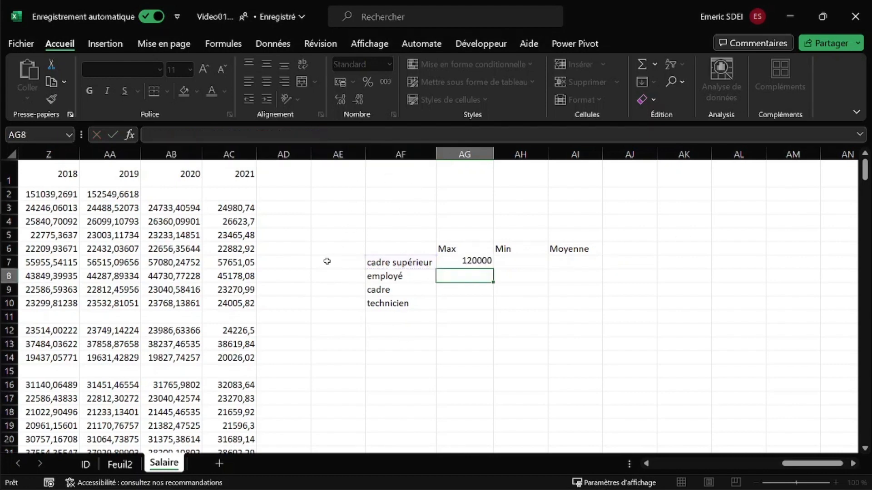
Fill the AG7 formula down to AG10 and across row 7 to AI7
{"action": "key", "text": "Up"}
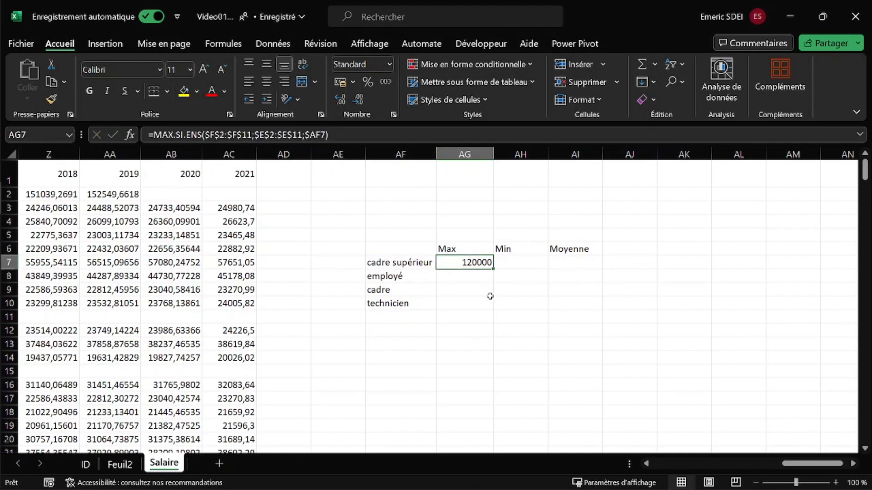
{"action": "left_click_drag", "start_coordinate": [493, 268], "coordinate": [487, 308]}
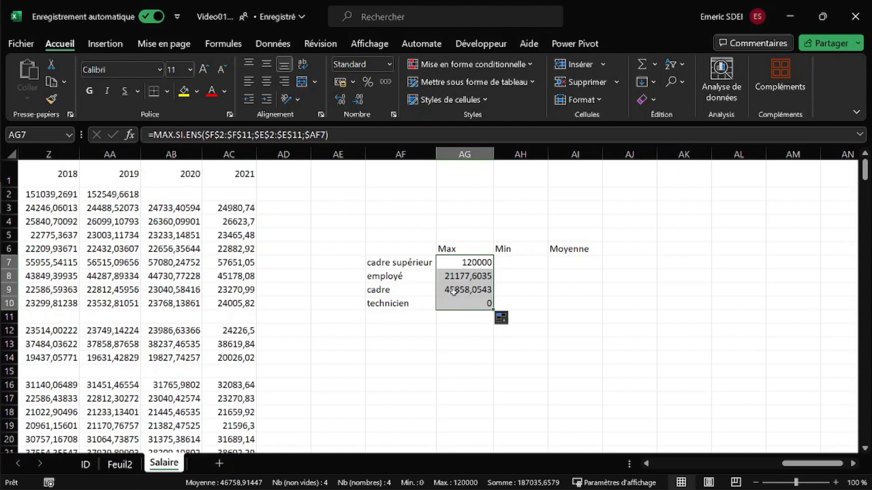
{"action": "left_click", "coordinate": [484, 263]}
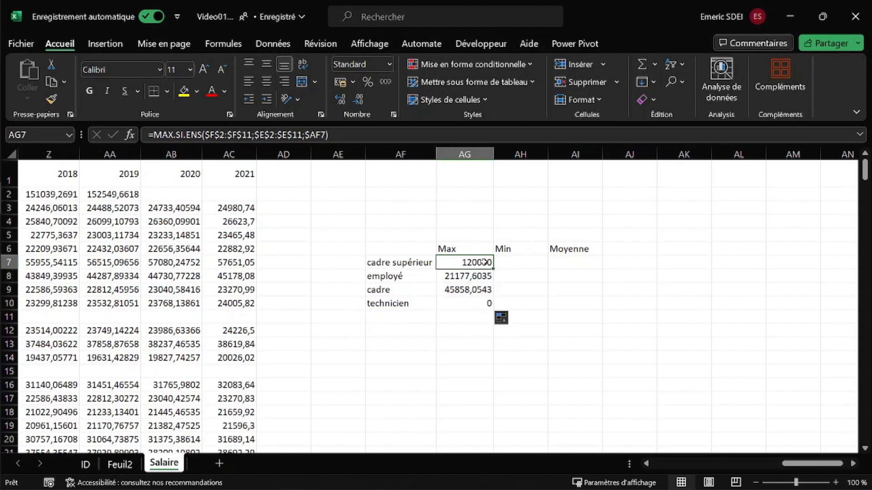
{"action": "left_click_drag", "start_coordinate": [493, 269], "coordinate": [582, 265]}
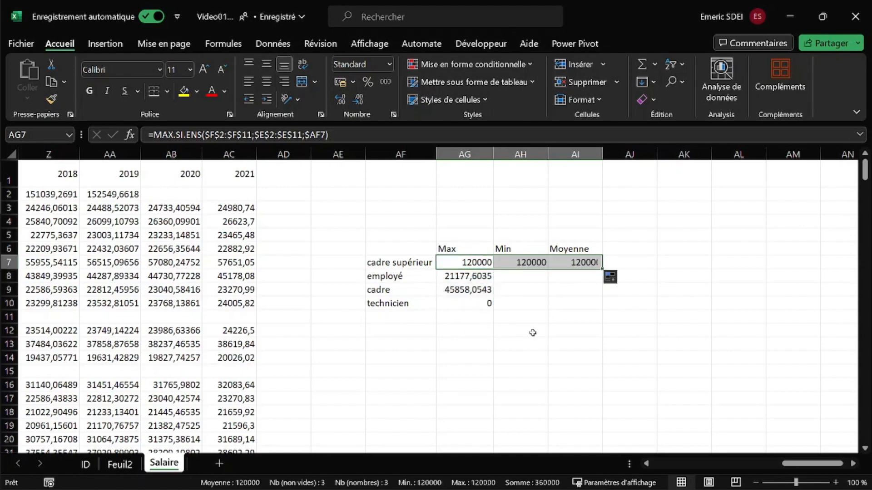
Change the function in the Min cell AH7 from MAX.SI.ENS to MIN.SI.ENS
{"action": "left_click", "coordinate": [536, 265]}
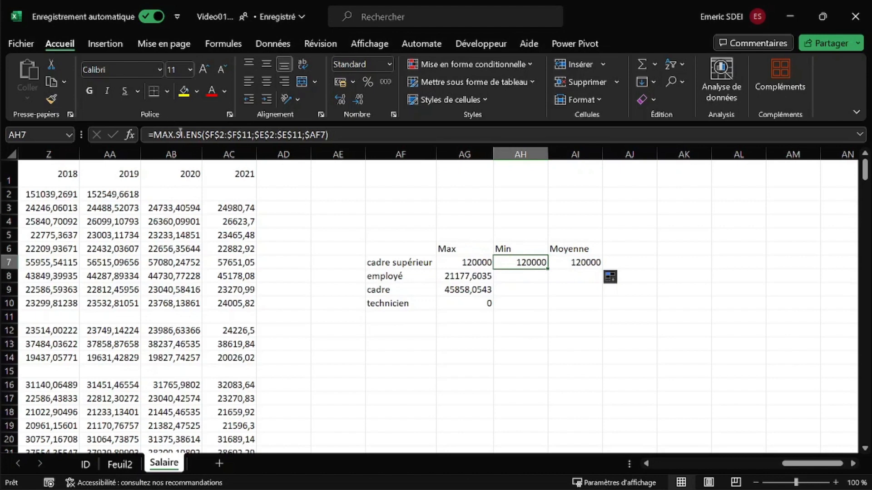
{"action": "left_click", "coordinate": [174, 134]}
{"action": "key", "text": "BackSpace"}
{"action": "key", "text": "BackSpace"}
{"action": "key", "text": "BackSpace"}
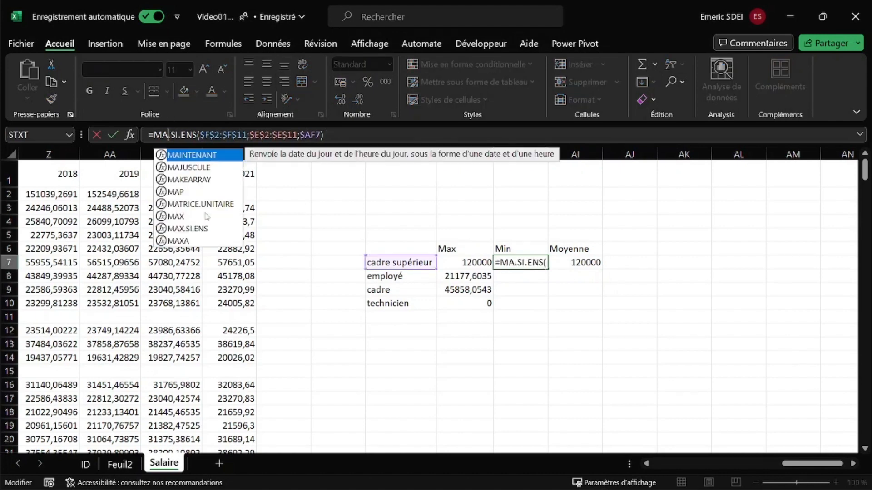
{"action": "type", "text": "Min"}
{"action": "key", "text": "Return"}
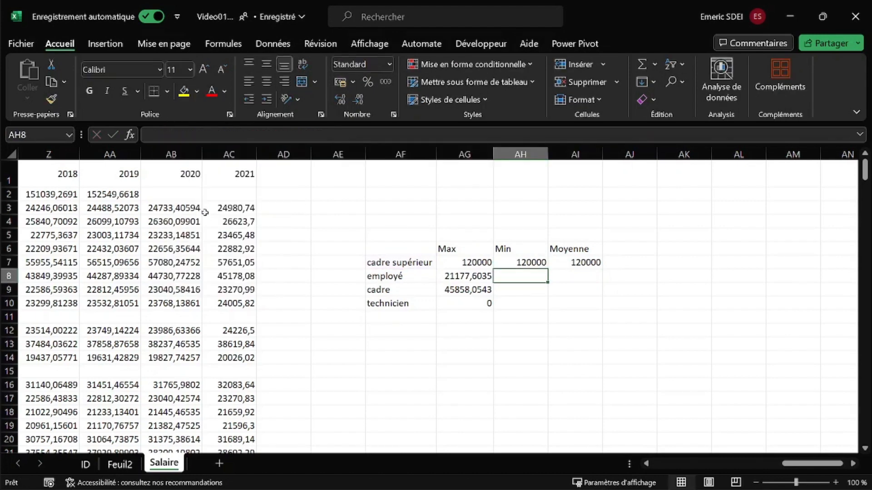
Replace MAX with MOYENNE in the AI7 formula so that it uses MOYENNE.SI.ENS
{"action": "key", "text": "Up"}
{"action": "key", "text": "Right"}
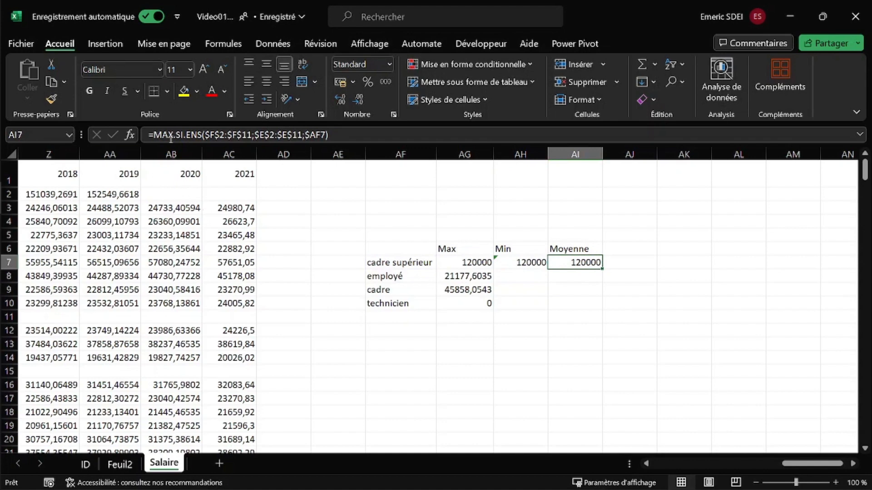
{"action": "left_click", "coordinate": [173, 134]}
{"action": "left_click_drag", "start_coordinate": [173, 134], "coordinate": [154, 134]}
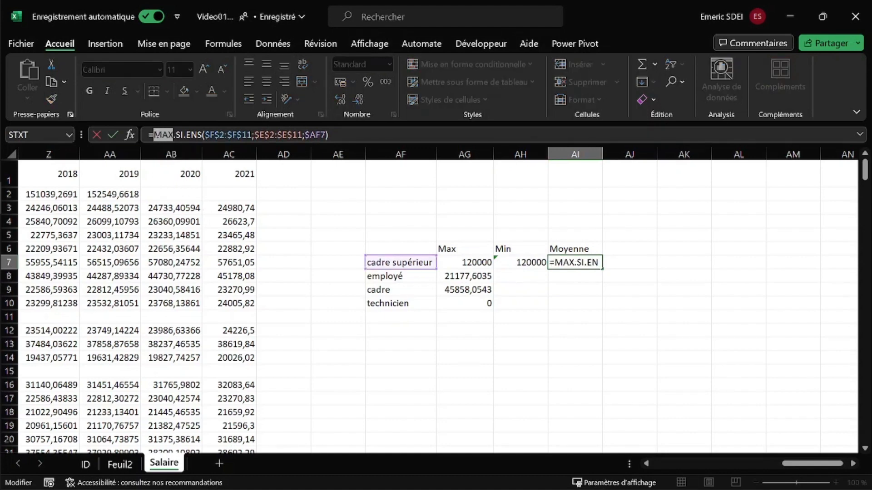
{"action": "type", "text": "moyeen"}
{"action": "key", "text": "BackSpace"}
{"action": "key", "text": "BackSpace"}
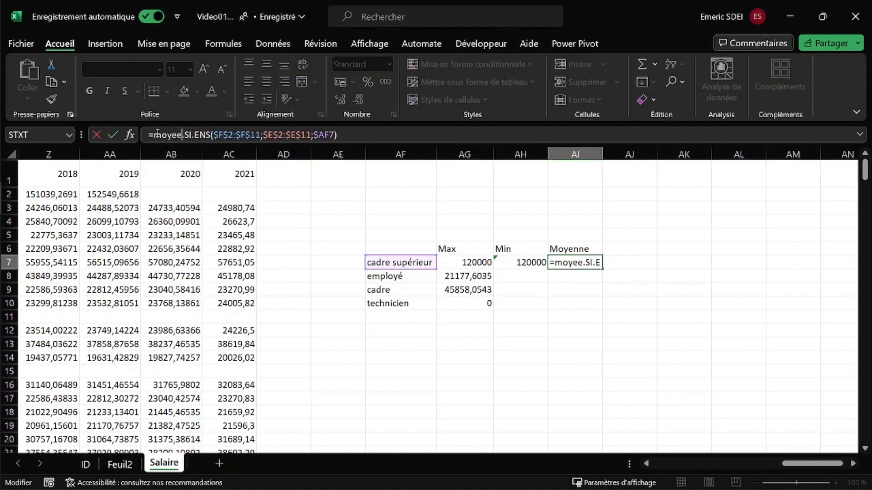
{"action": "type", "text": "nne"}
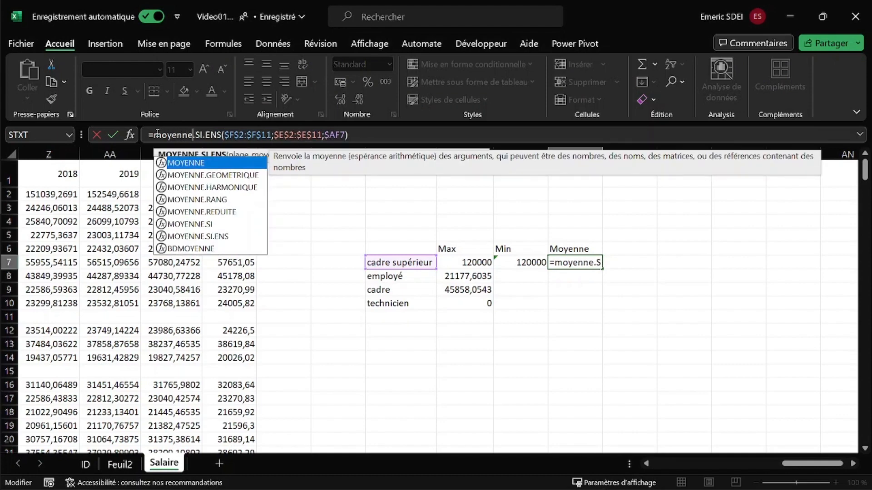
{"action": "key", "text": "Return"}
Fill the Min and Moyenne formulas in AH7:AI7 down to row 10 and review both columns
{"action": "left_click_drag", "start_coordinate": [542, 260], "coordinate": [604, 309]}
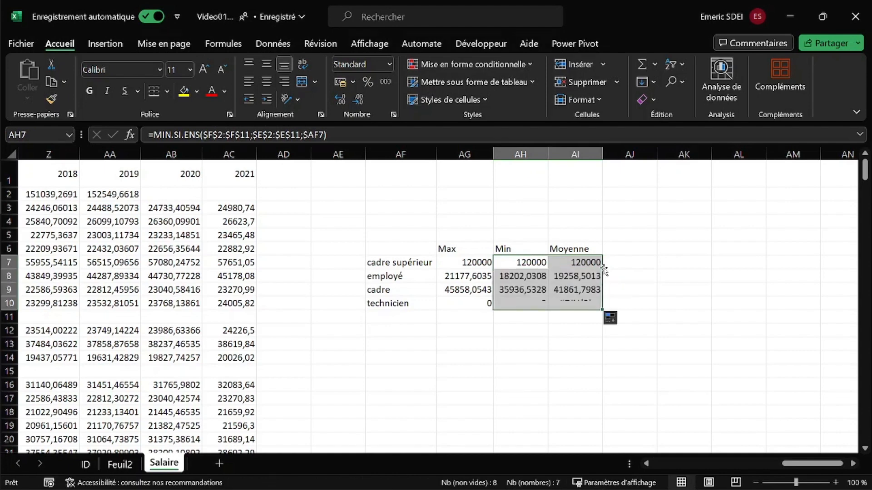
{"action": "left_click", "coordinate": [582, 304]}
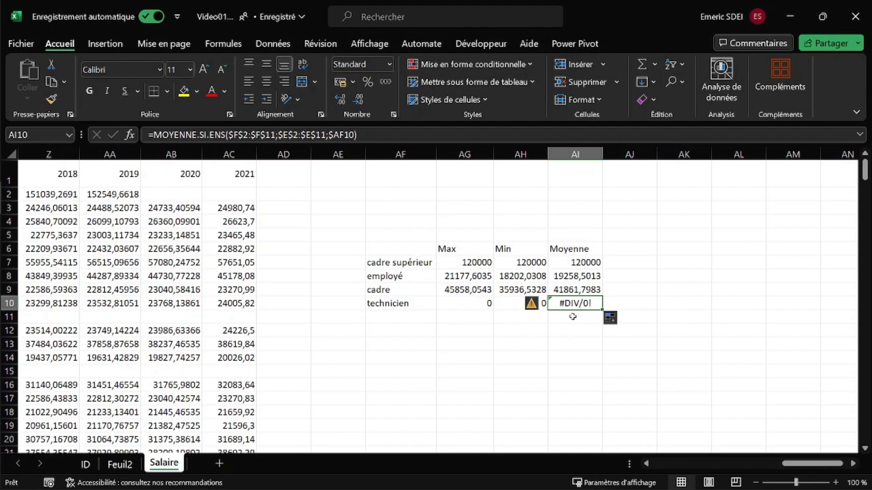
{"action": "left_click", "coordinate": [526, 325]}
{"action": "left_click_drag", "start_coordinate": [528, 266], "coordinate": [528, 303]}
{"action": "left_click_drag", "start_coordinate": [586, 262], "coordinate": [584, 303]}
Extend the maximum range in the AG8 formula for employé to $F$2:$F$73
{"action": "left_click", "coordinate": [465, 271]}
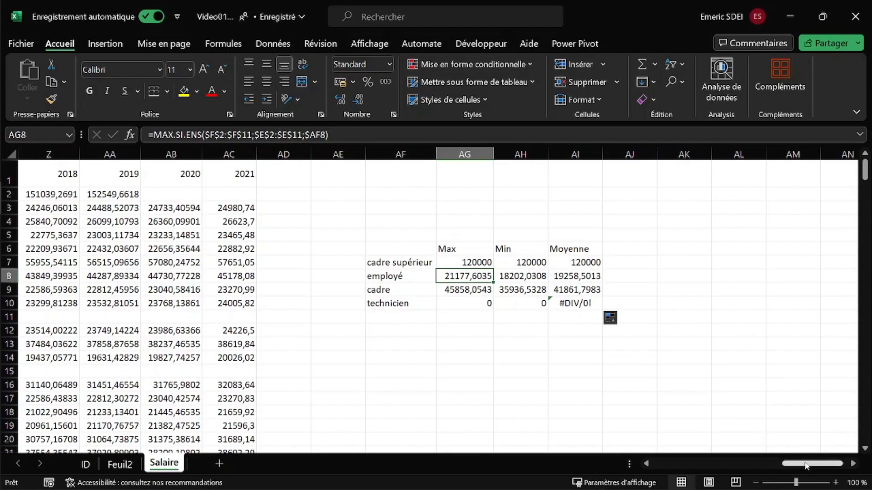
{"action": "left_click_drag", "start_coordinate": [804, 464], "coordinate": [641, 477]}
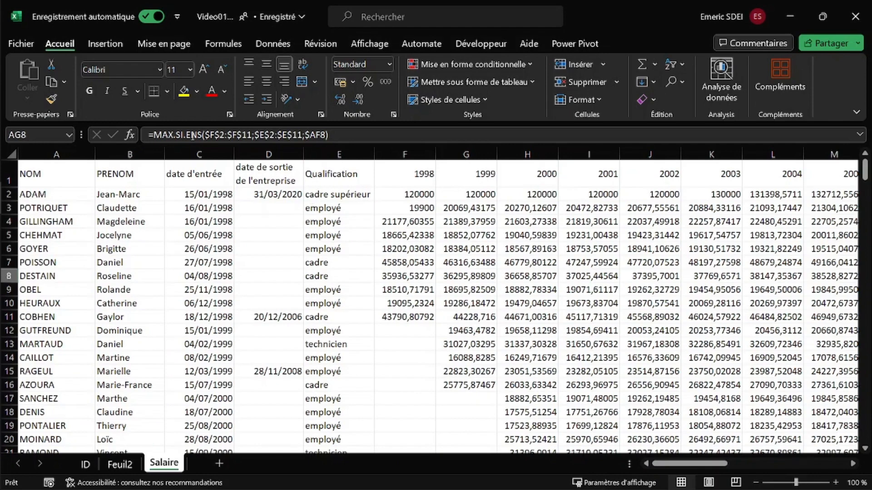
{"action": "left_click", "coordinate": [211, 135]}
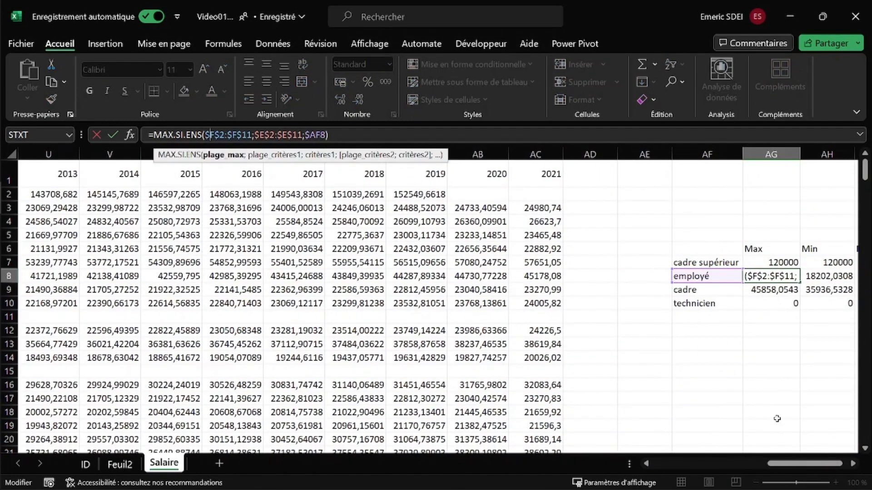
{"action": "left_click_drag", "start_coordinate": [798, 467], "coordinate": [627, 468]}
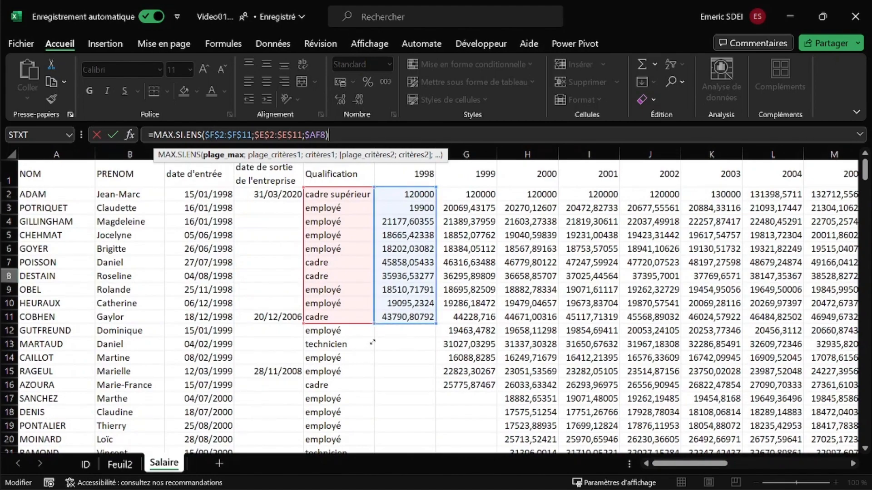
{"action": "left_click_drag", "start_coordinate": [372, 342], "coordinate": [399, 447]}
Extend the qualification criteria range in the AG8 formula to $E$2:$E$73
{"action": "scroll", "coordinate": [368, 282], "scroll_direction": "up", "scroll_amount": 3}
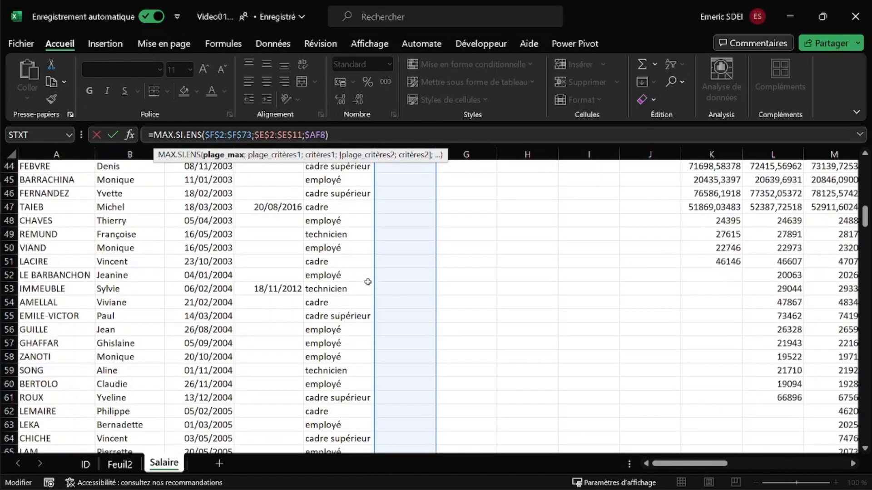
{"action": "scroll", "coordinate": [368, 281], "scroll_direction": "up", "scroll_amount": 14}
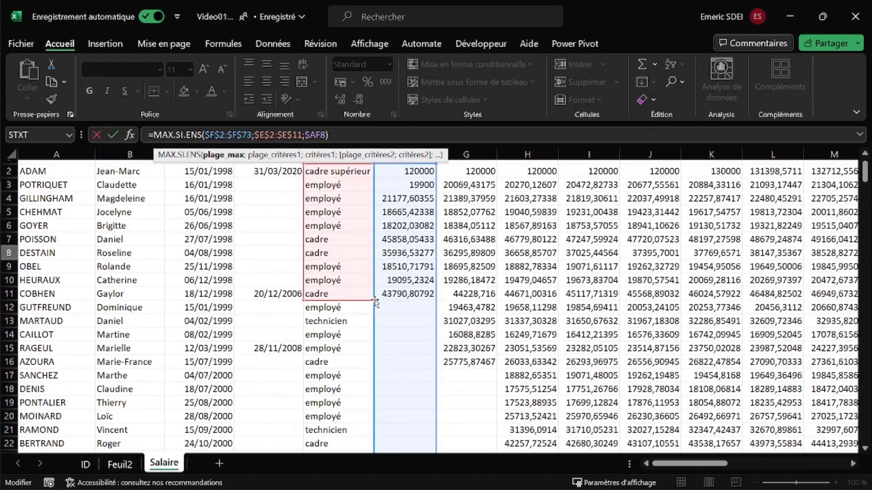
{"action": "left_click_drag", "start_coordinate": [302, 299], "coordinate": [336, 209]}
{"action": "scroll", "coordinate": [442, 296], "scroll_direction": "up", "scroll_amount": 6}
{"action": "scroll", "coordinate": [441, 296], "scroll_direction": "up", "scroll_amount": 17}
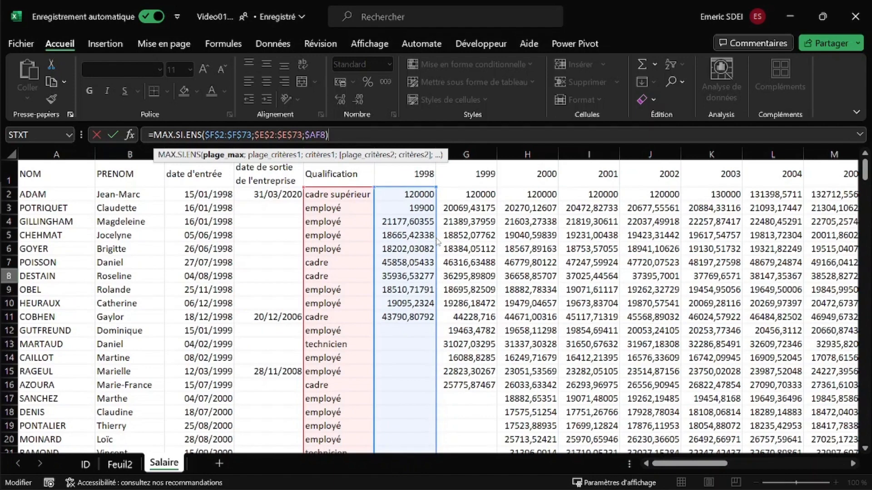
Shift the AG8 formula's maximum range to the 2004 salaries $L$2:$L$73 and validate the formula
{"action": "left_click_drag", "start_coordinate": [437, 242], "coordinate": [770, 237]}
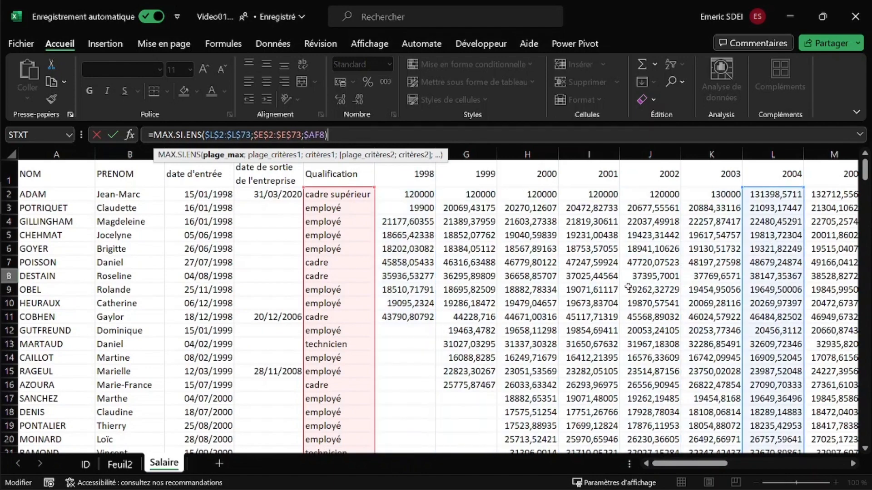
{"action": "scroll", "coordinate": [628, 286], "scroll_direction": "down", "scroll_amount": 18}
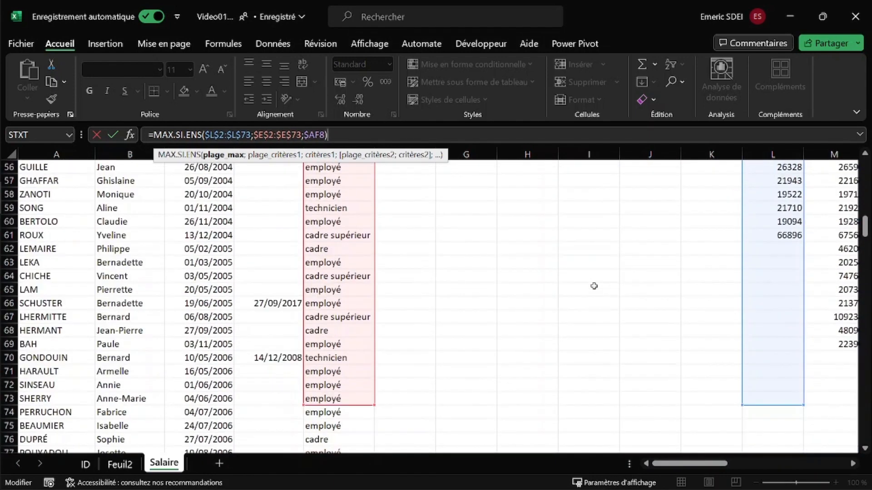
{"action": "scroll", "coordinate": [455, 336], "scroll_direction": "up", "scroll_amount": 9}
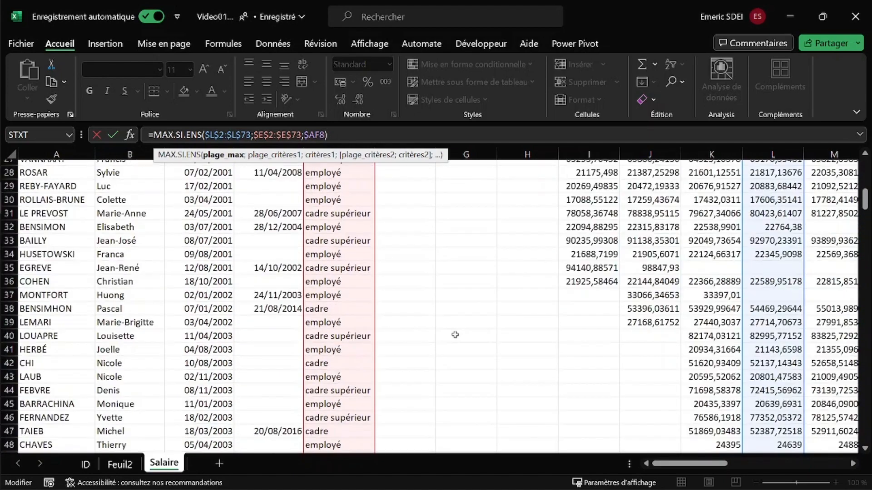
{"action": "scroll", "coordinate": [455, 335], "scroll_direction": "up", "scroll_amount": 6}
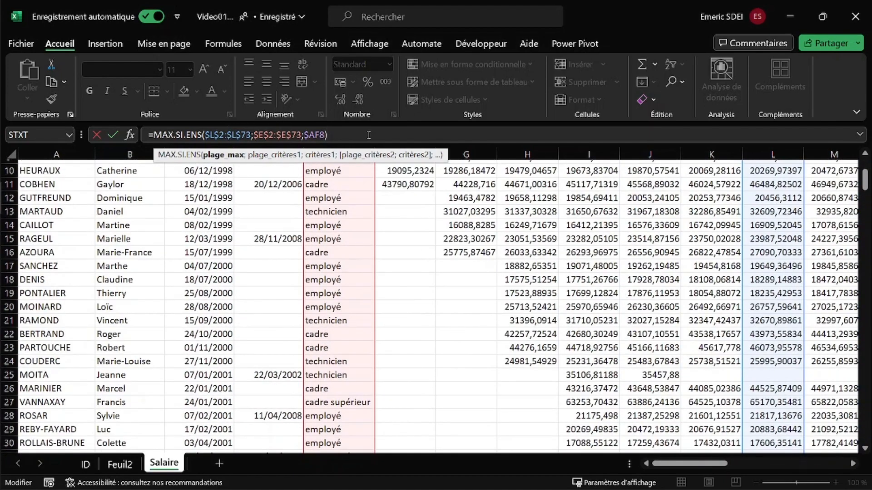
{"action": "key", "text": "Return"}
{"action": "scroll", "coordinate": [717, 267], "scroll_direction": "up", "scroll_amount": 3}
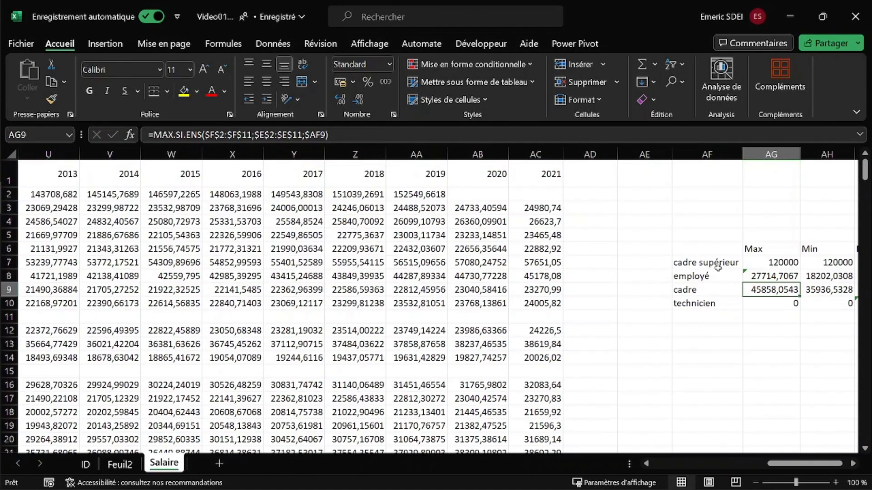
Copy the updated AG8 formula up to AG7 and fill it down through AG10
{"action": "left_click", "coordinate": [772, 275]}
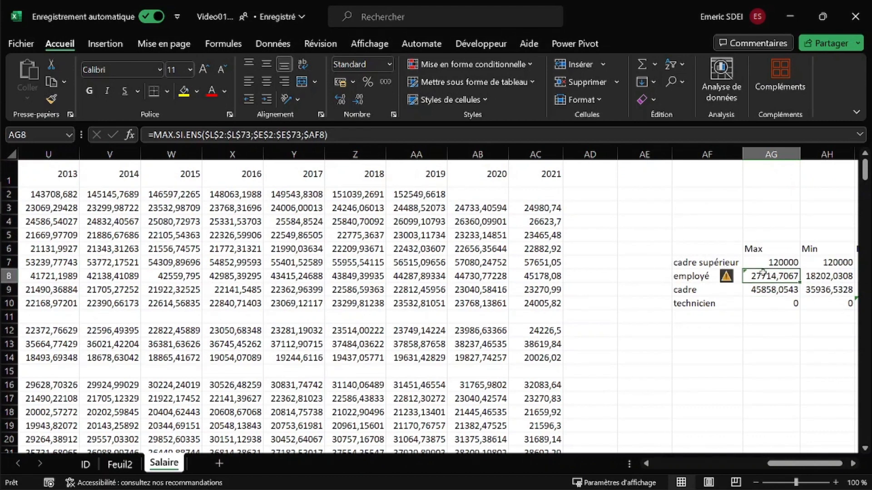
{"action": "left_click_drag", "start_coordinate": [800, 282], "coordinate": [799, 263]}
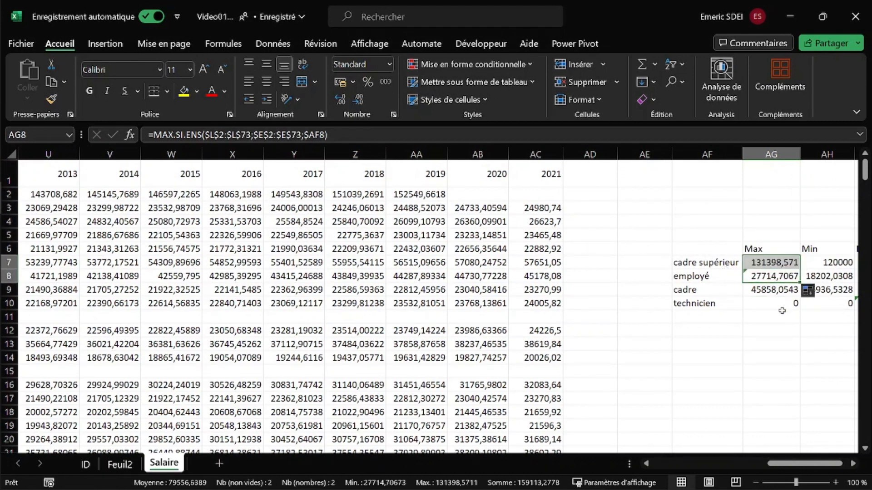
{"action": "left_click", "coordinate": [772, 261]}
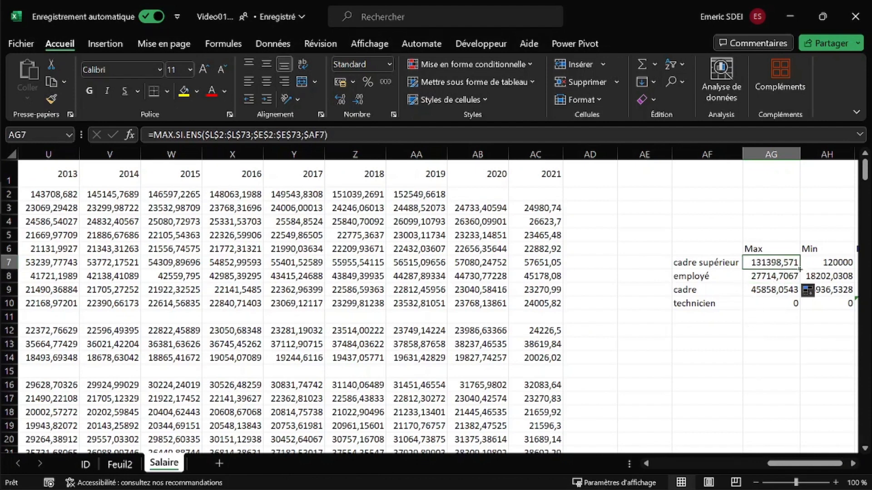
{"action": "left_click_drag", "start_coordinate": [799, 269], "coordinate": [799, 308]}
{"action": "left_click", "coordinate": [777, 262]}
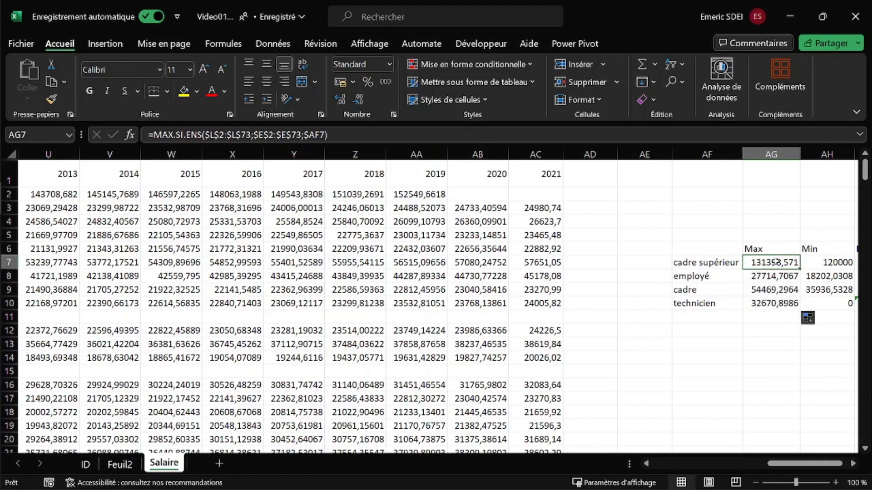
Enter the label Date in cell AF2 above the qualification summary
{"action": "left_click", "coordinate": [751, 199]}
{"action": "left_click", "coordinate": [728, 195]}
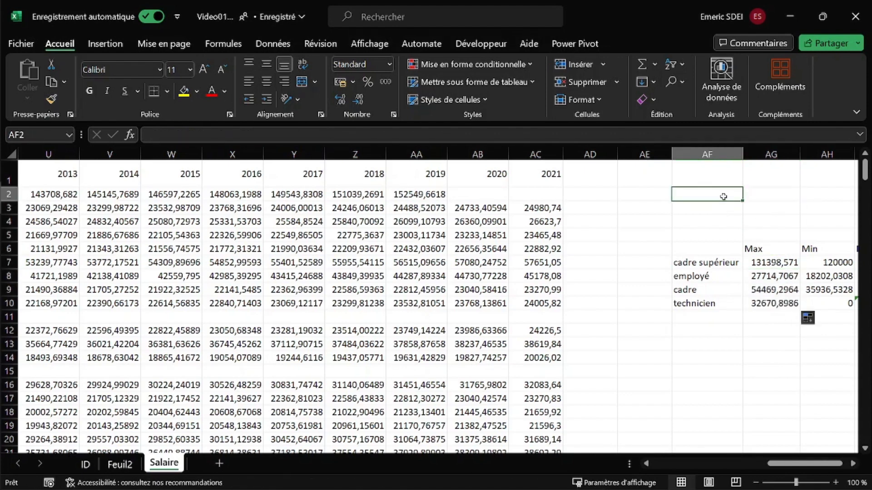
{"action": "type", "text": "Date"}
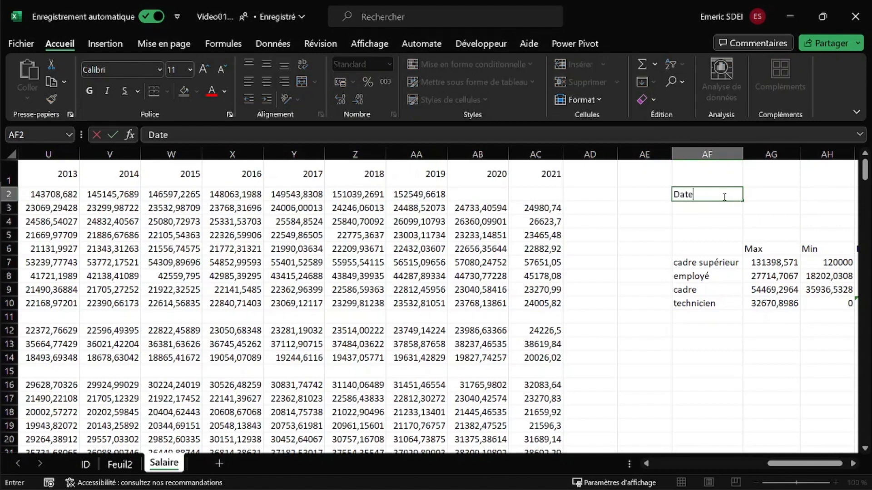
{"action": "key", "text": "Tab"}
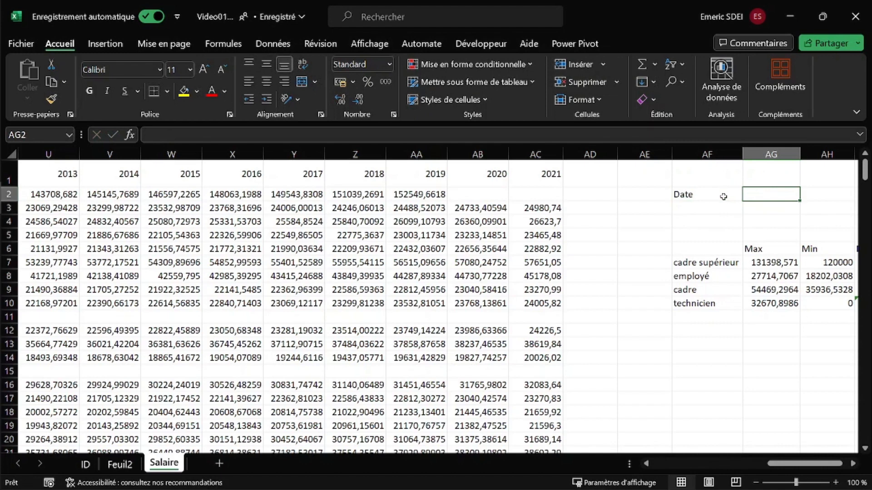
Check which year's salary column the AG7 formula uses and enter 2004 beside the Date label in AG2
{"action": "left_click", "coordinate": [783, 263]}
{"action": "key", "text": "F2"}
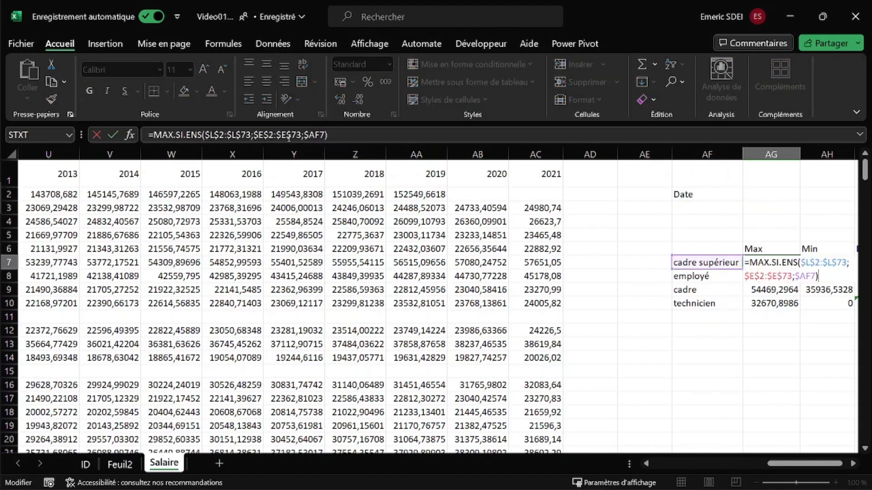
{"action": "key", "text": "Escape"}
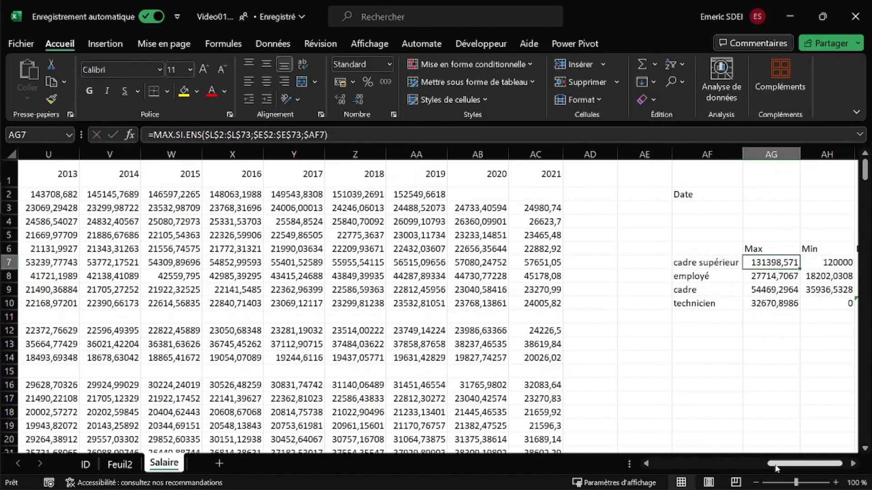
{"action": "left_click_drag", "start_coordinate": [774, 466], "coordinate": [687, 464]}
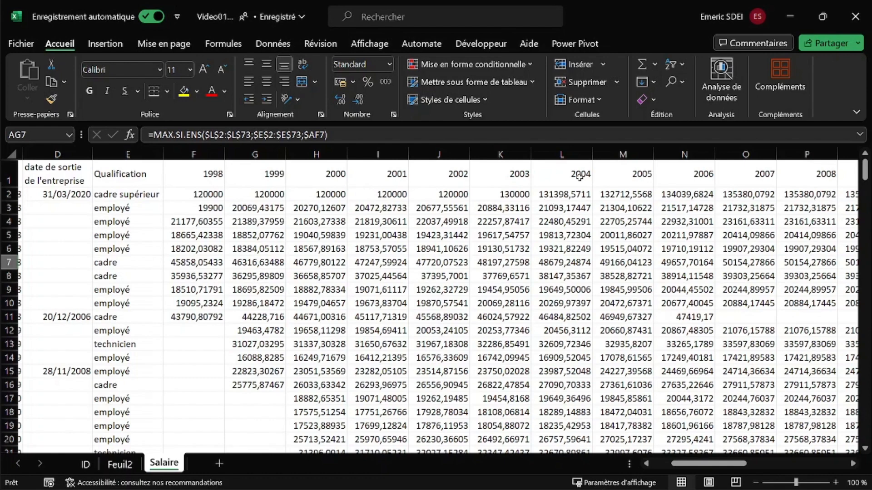
{"action": "left_click_drag", "start_coordinate": [734, 463], "coordinate": [834, 463]}
{"action": "left_click", "coordinate": [722, 193]}
{"action": "type", "text": "2004"}
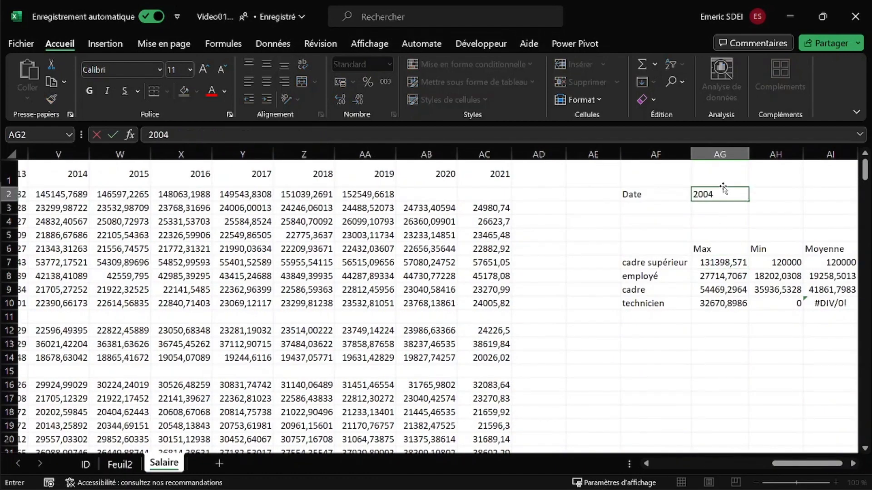
{"action": "key", "text": "Return"}
{"action": "key", "text": "Left"}
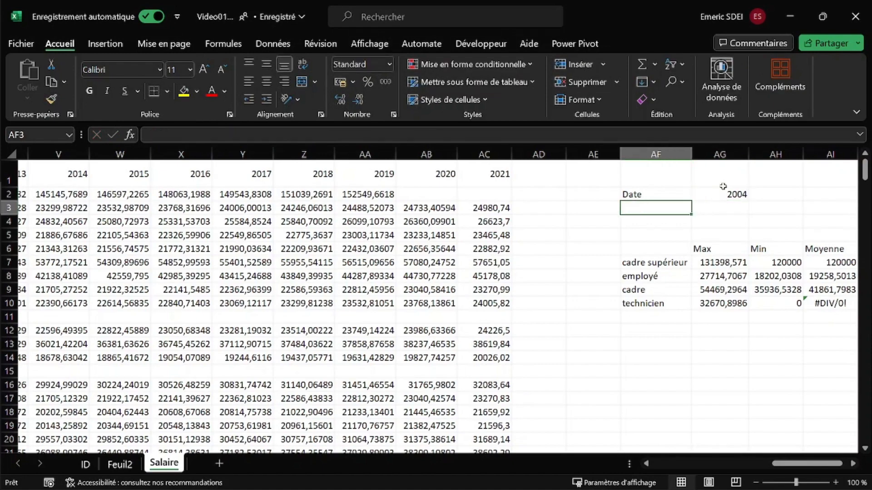
Check the exit date column in the salary data and add the label "toujours en entreprise" in AF3
{"action": "left_click_drag", "start_coordinate": [807, 463], "coordinate": [638, 485]}
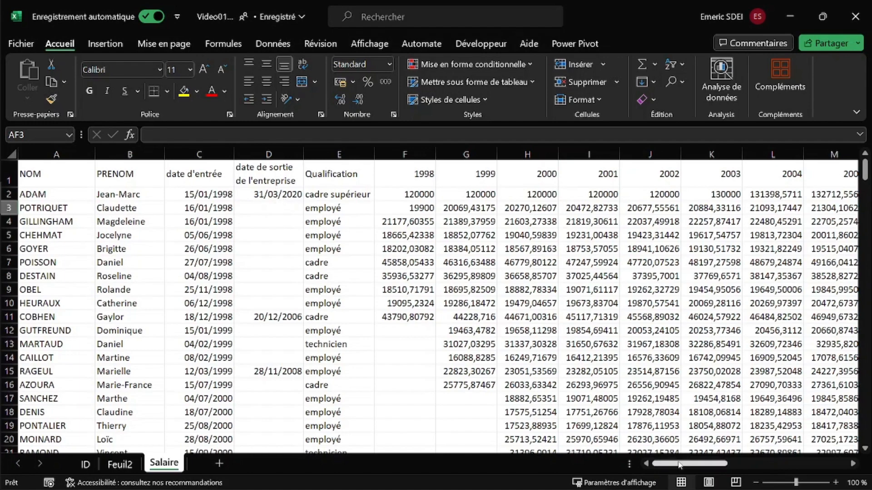
{"action": "left_click_drag", "start_coordinate": [679, 464], "coordinate": [800, 463]}
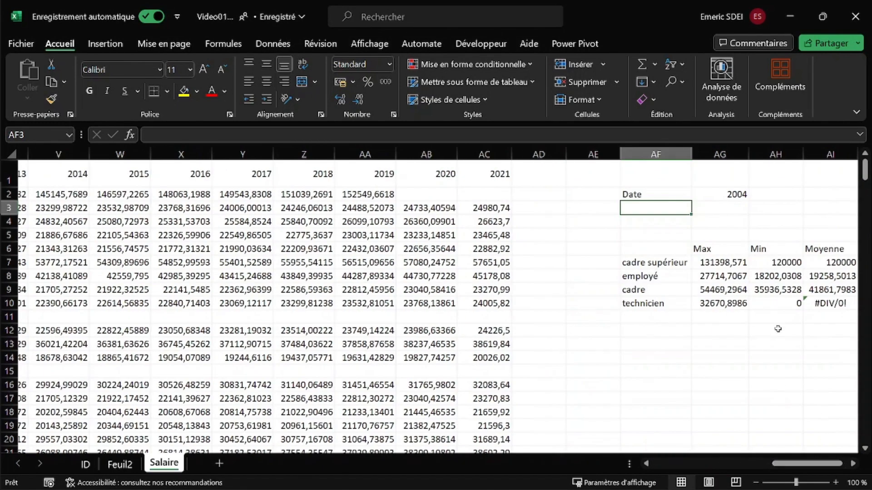
{"action": "type", "text": "toujours ejn"}
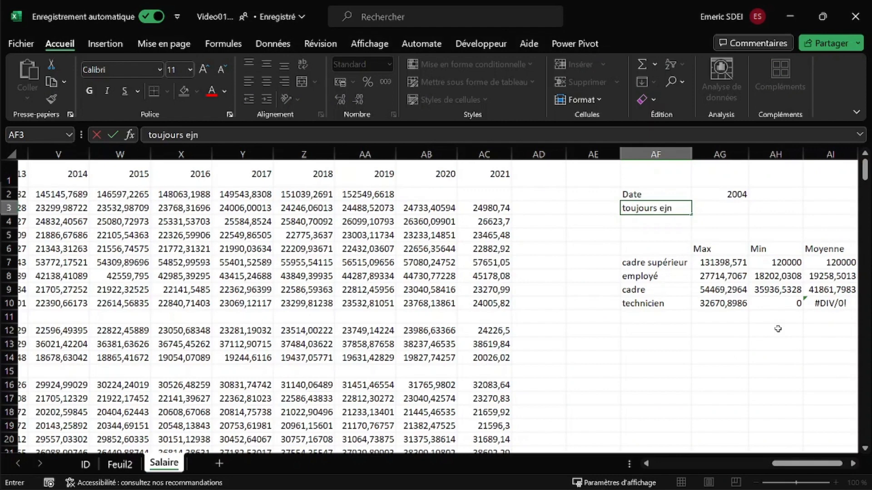
{"action": "type", "text": "n entreprise"}
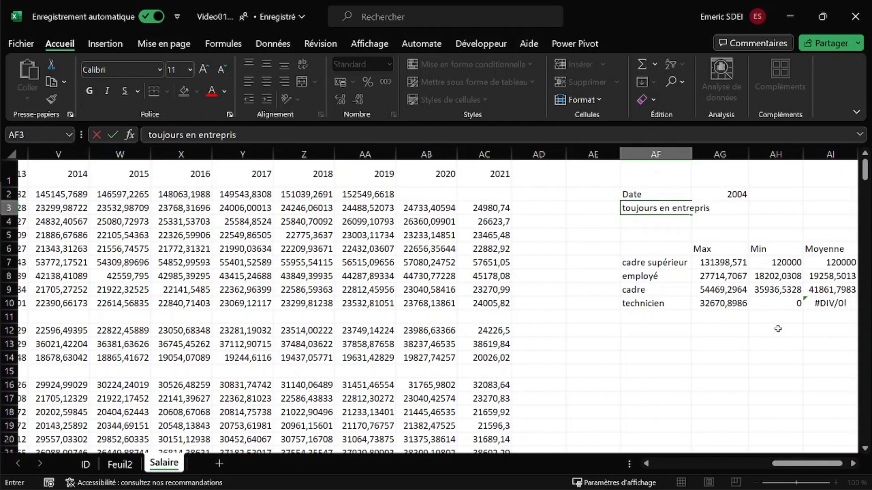
{"action": "key", "text": "Return"}
Add the exit date column as an absolute second criteria range, $D$2:$D$73, to the AG7 maximum formula
{"action": "key", "text": "Down"}
{"action": "key", "text": "Down"}
{"action": "key", "text": "Down"}
{"action": "key", "text": "Right"}
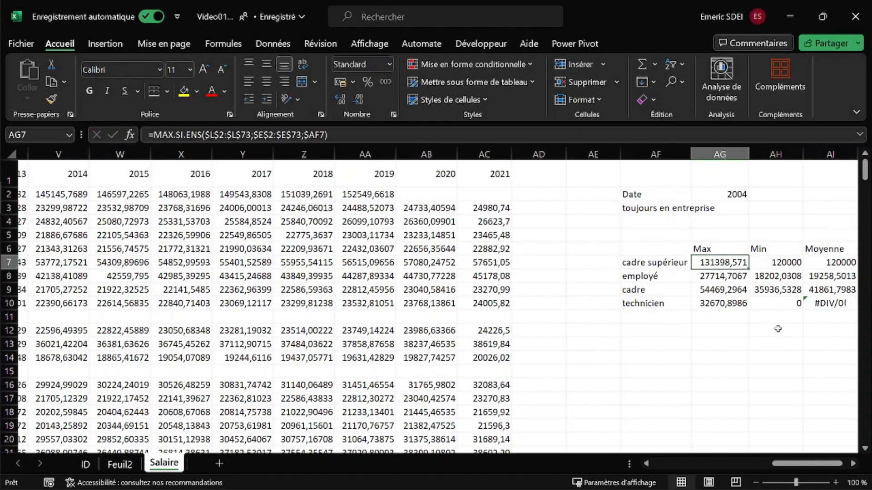
{"action": "left_click", "coordinate": [324, 135]}
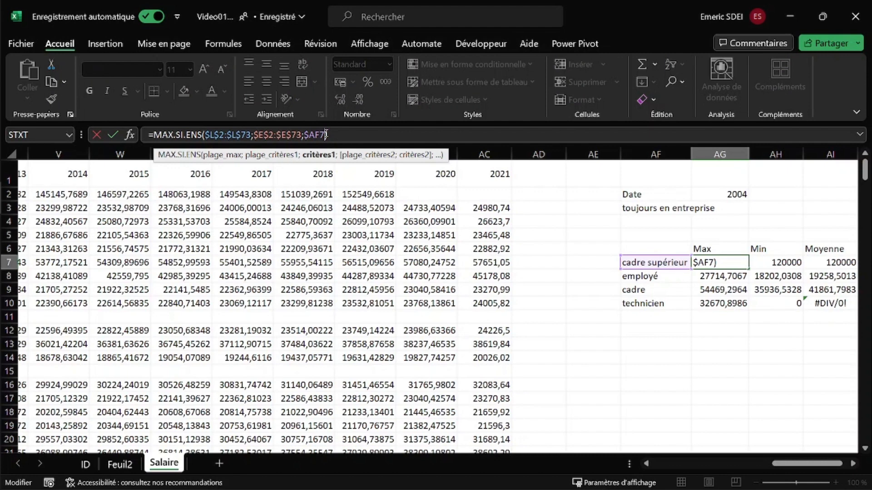
{"action": "type", "text": ";"}
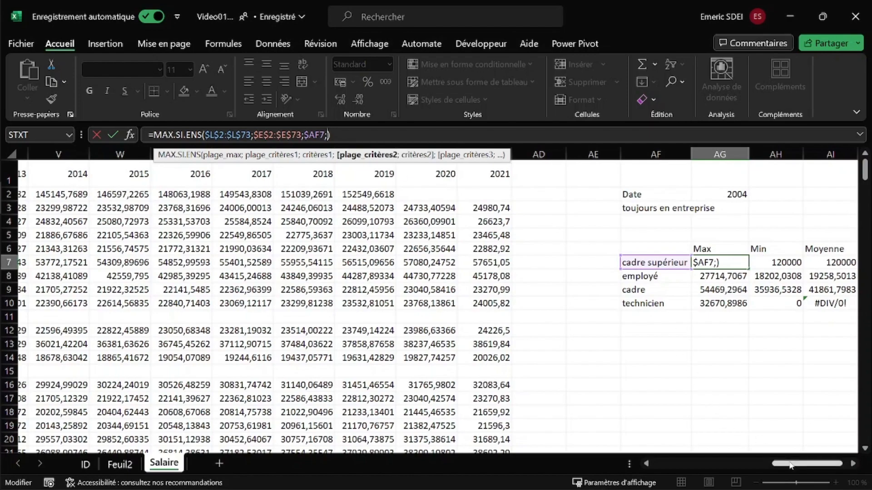
{"action": "left_click_drag", "start_coordinate": [783, 462], "coordinate": [608, 442]}
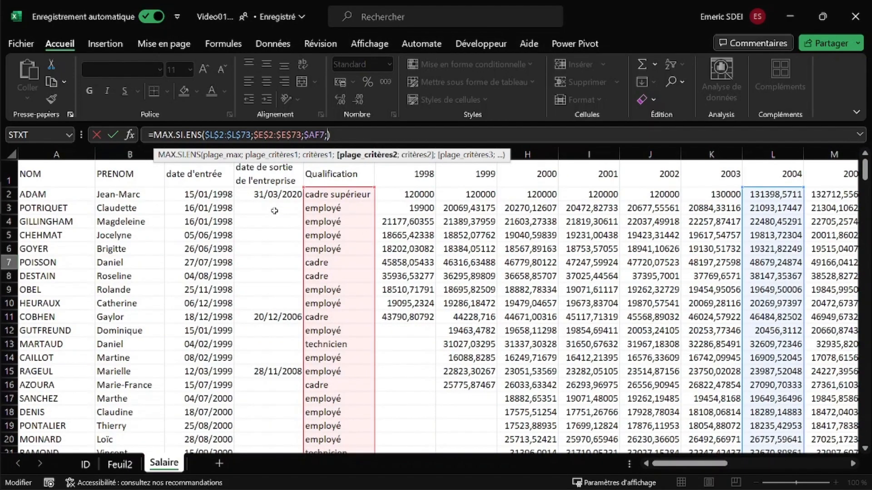
{"action": "mouse_move", "coordinate": [277, 194]}
{"action": "left_mouse_down"}
{"action": "mouse_move", "coordinate": [265, 239]}
{"action": "mouse_move", "coordinate": [274, 488]}
{"action": "mouse_move", "coordinate": [241, 244]}
{"action": "mouse_move", "coordinate": [276, 175]}
{"action": "mouse_move", "coordinate": [286, 209]}
{"action": "left_mouse_up"}
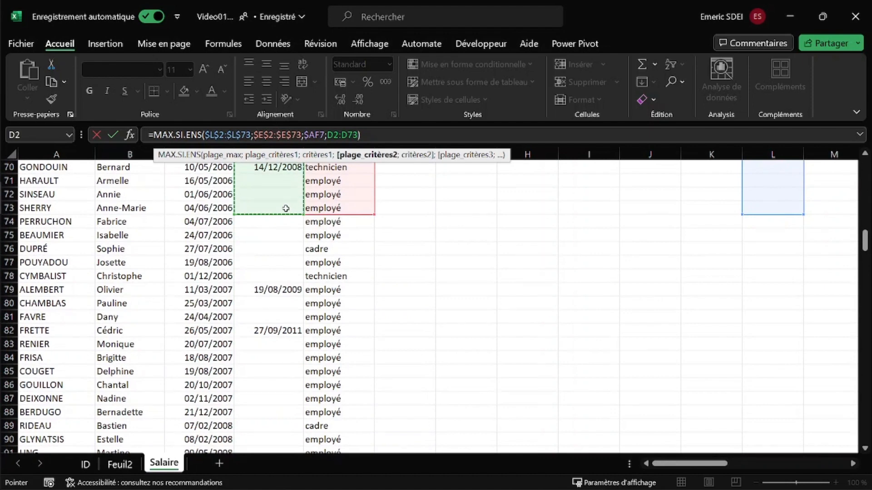
{"action": "key", "text": "F4"}
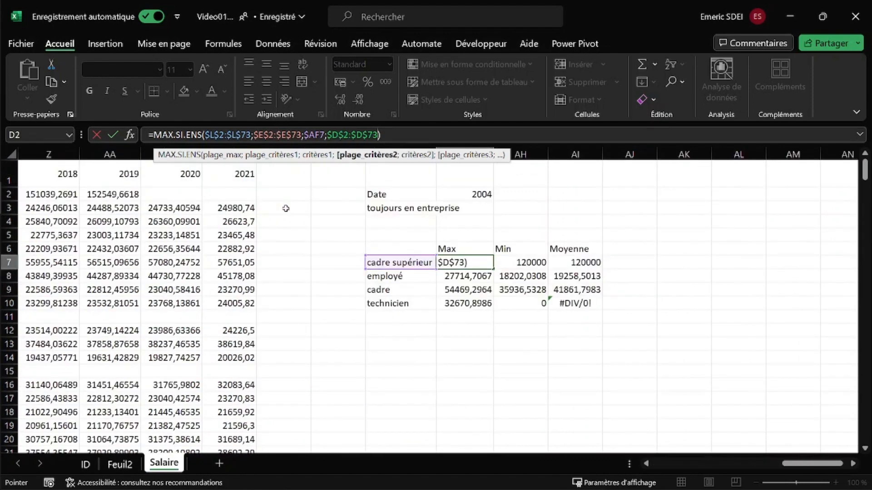
{"action": "type", "text": ";"}
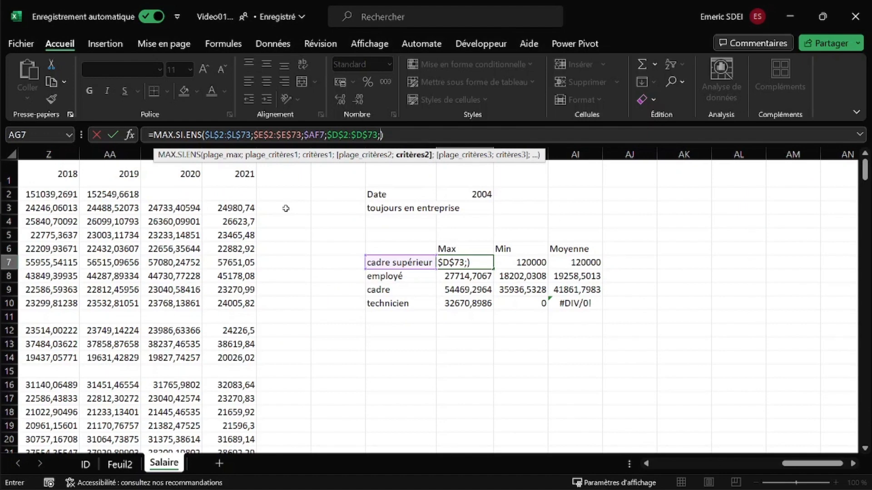
Complete the AG7 formula with the second criterion "<>"&"" and fill it down through AG10
{"action": "type", "text": "\">"}
{"action": "key", "text": "BackSpace"}
{"action": "type", "text": "<>\"&\"\""}
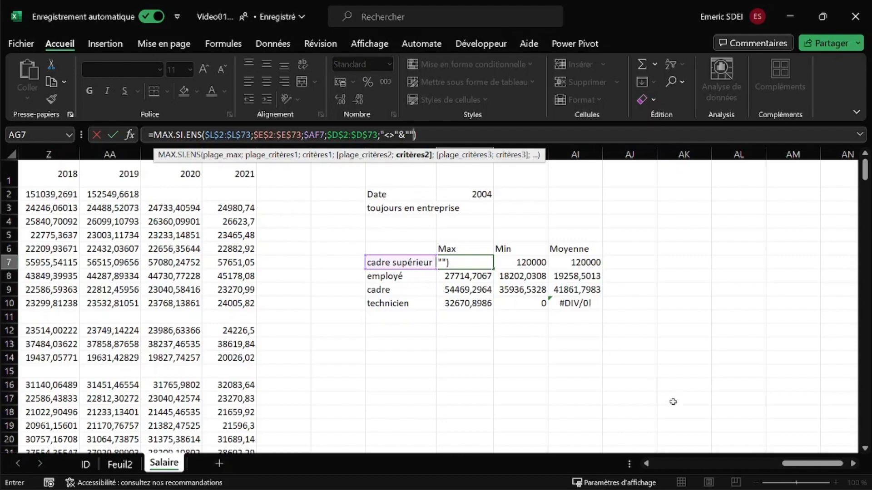
{"action": "mouse_move", "coordinate": [802, 464]}
{"action": "left_mouse_down"}
{"action": "mouse_move", "coordinate": [697, 473]}
{"action": "mouse_move", "coordinate": [681, 481]}
{"action": "mouse_move", "coordinate": [711, 481]}
{"action": "mouse_move", "coordinate": [679, 485]}
{"action": "mouse_move", "coordinate": [803, 477]}
{"action": "left_mouse_up"}
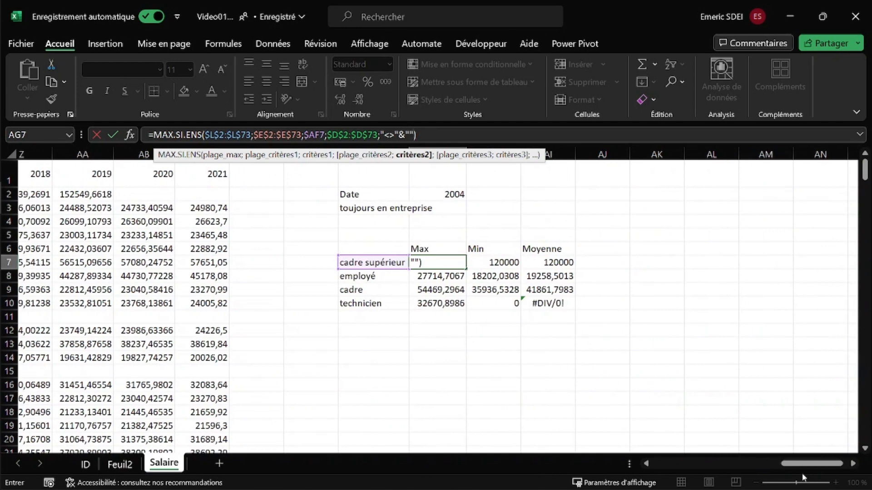
{"action": "key", "text": "Return"}
{"action": "key", "text": "Up"}
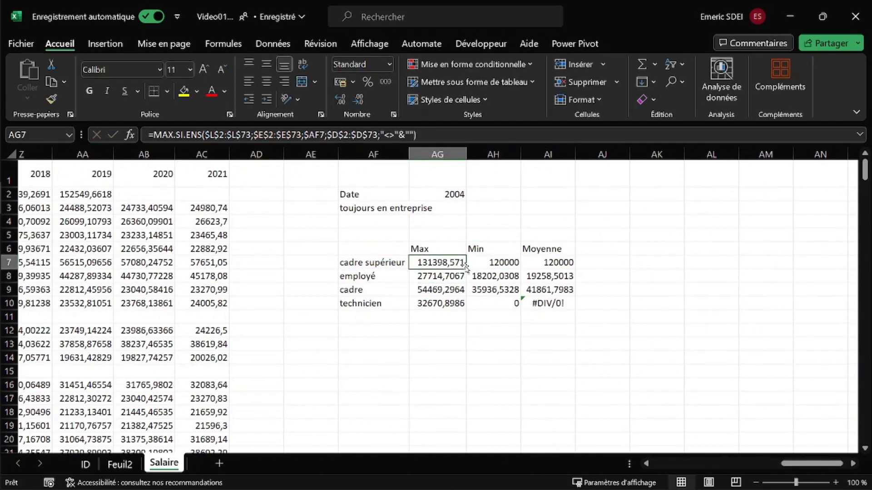
{"action": "left_click_drag", "start_coordinate": [466, 269], "coordinate": [465, 311]}
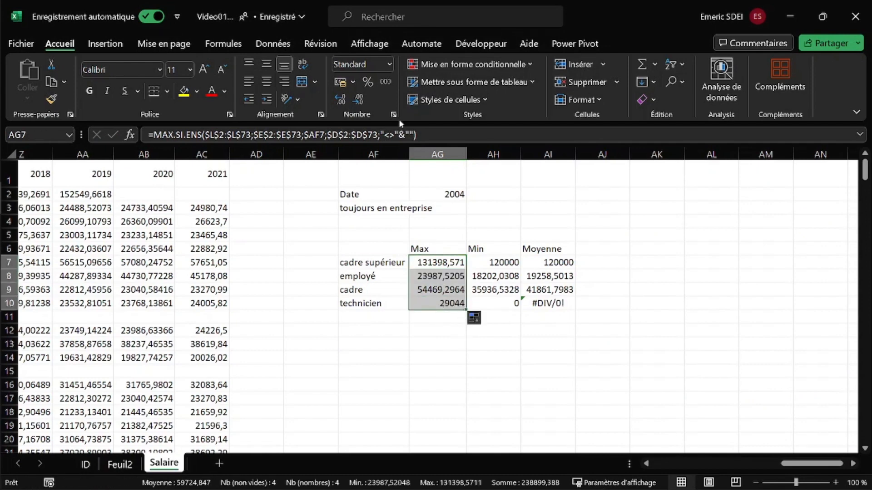
Reduce the second criterion in the AG7 formula to "" and fill the formula down through AG10
{"action": "left_click_drag", "start_coordinate": [406, 136], "coordinate": [385, 134]}
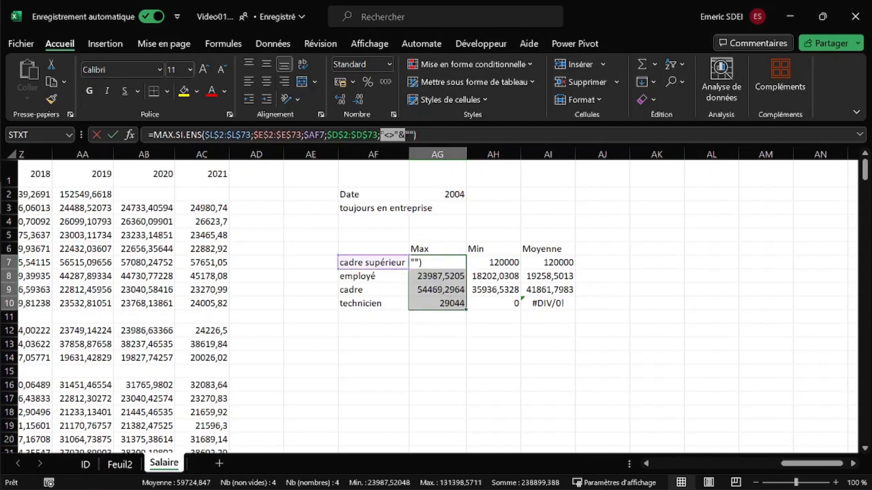
{"action": "key", "text": "BackSpace"}
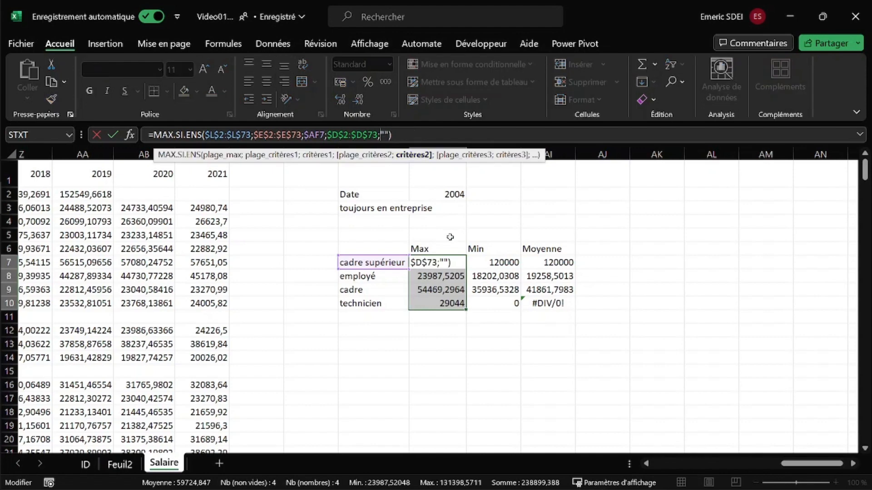
{"action": "key", "text": "Return"}
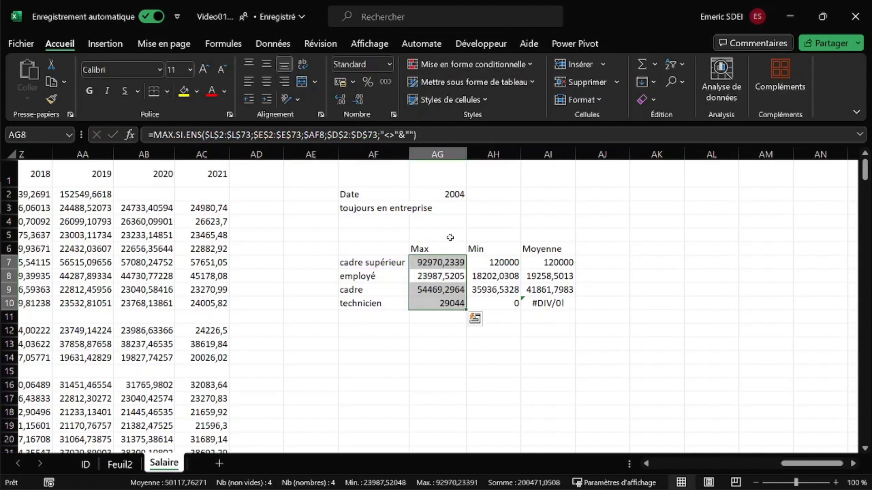
{"action": "left_click", "coordinate": [436, 262]}
{"action": "left_click_drag", "start_coordinate": [467, 269], "coordinate": [467, 309]}
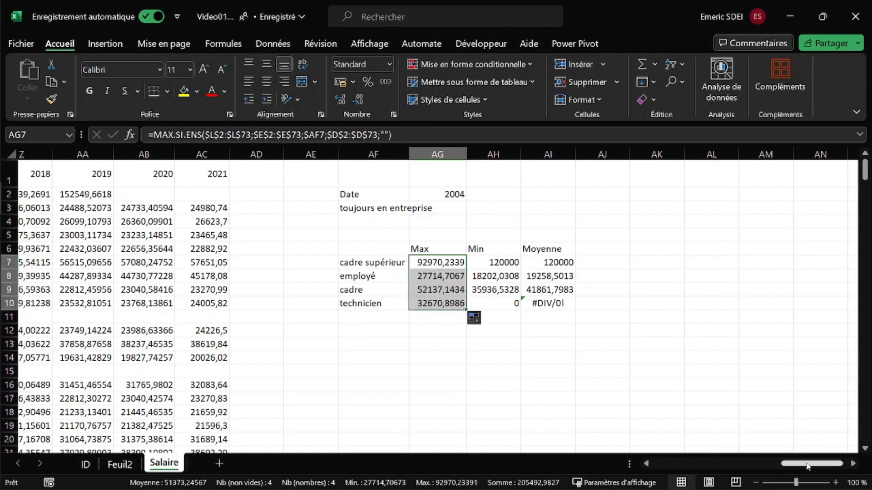
Examine the exit dates, qualifications and 2004 salaries covered by the ranges of the AG7 formula
{"action": "left_click_drag", "start_coordinate": [807, 464], "coordinate": [678, 464]}
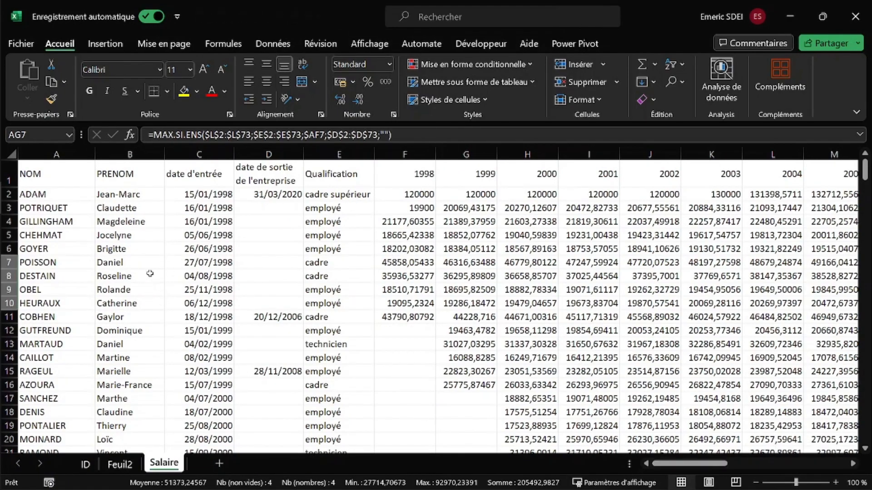
{"action": "left_click_drag", "start_coordinate": [682, 466], "coordinate": [802, 465]}
{"action": "left_click", "coordinate": [723, 263]}
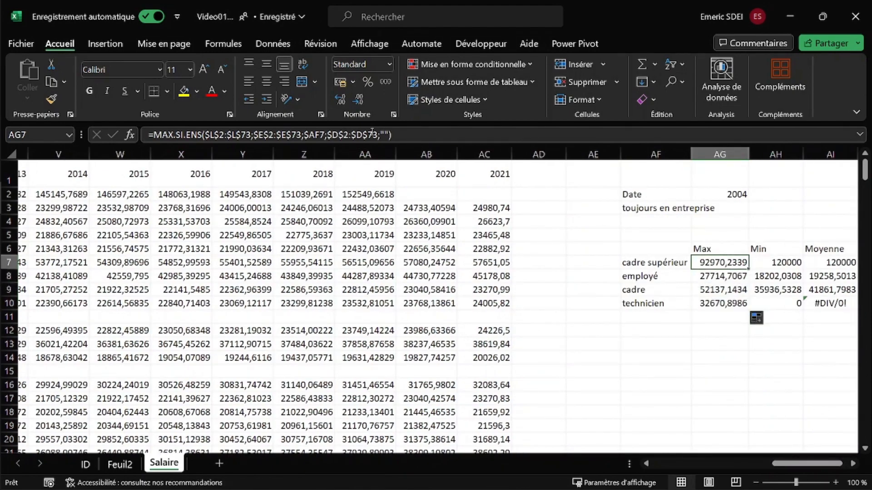
{"action": "left_click", "coordinate": [372, 133]}
{"action": "left_click_drag", "start_coordinate": [772, 463], "coordinate": [666, 463]}
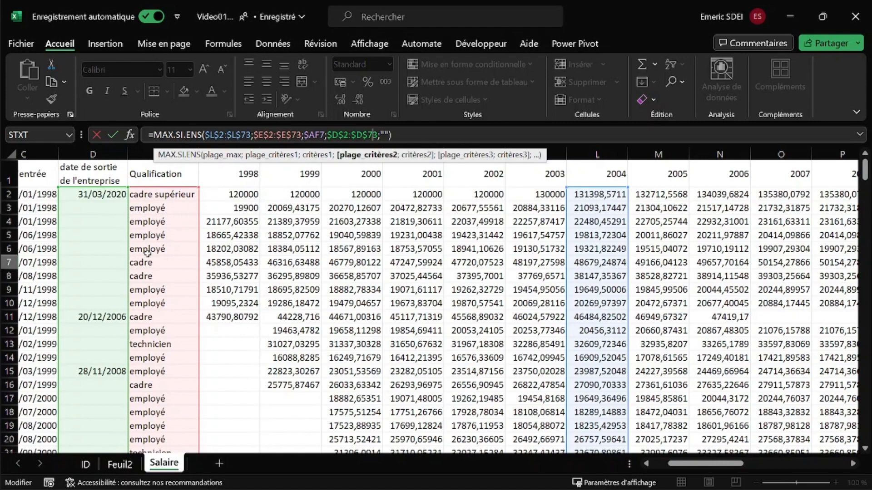
{"action": "scroll", "coordinate": [179, 346], "scroll_direction": "down", "scroll_amount": 5}
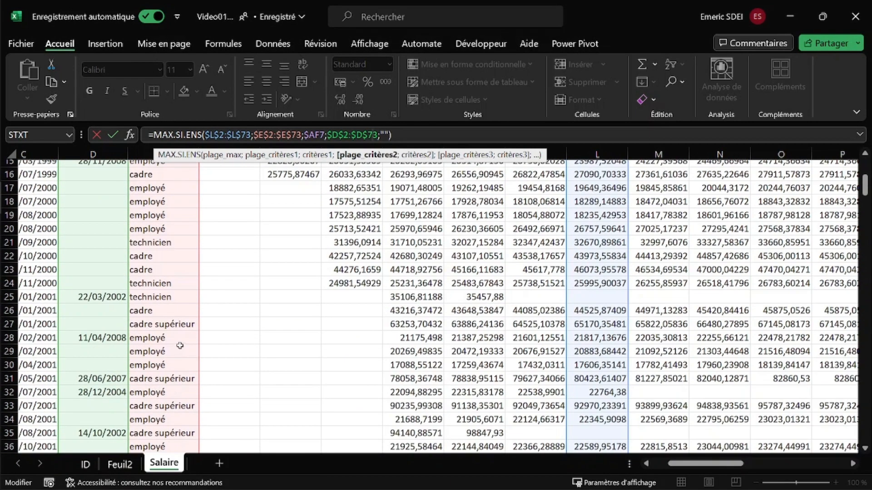
{"action": "scroll", "coordinate": [174, 335], "scroll_direction": "down", "scroll_amount": 2}
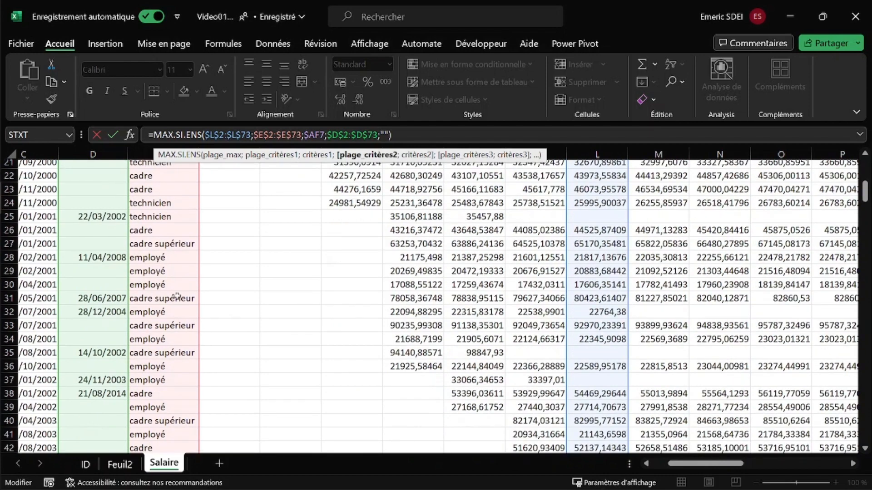
{"action": "scroll", "coordinate": [563, 344], "scroll_direction": "up", "scroll_amount": 7}
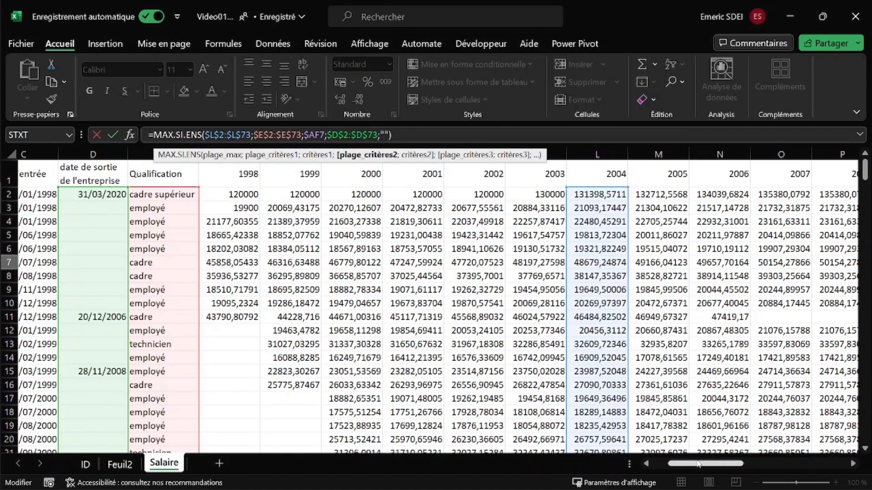
Move the maximum range of the AG7 formula to the 2005 salary column, $M$2:$M$73
{"action": "left_click_drag", "start_coordinate": [698, 463], "coordinate": [730, 463]}
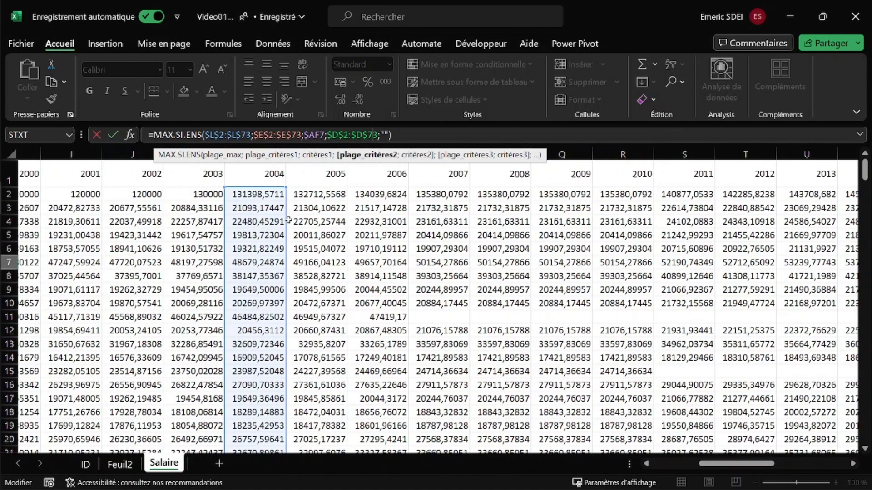
{"action": "left_click_drag", "start_coordinate": [289, 221], "coordinate": [305, 221]}
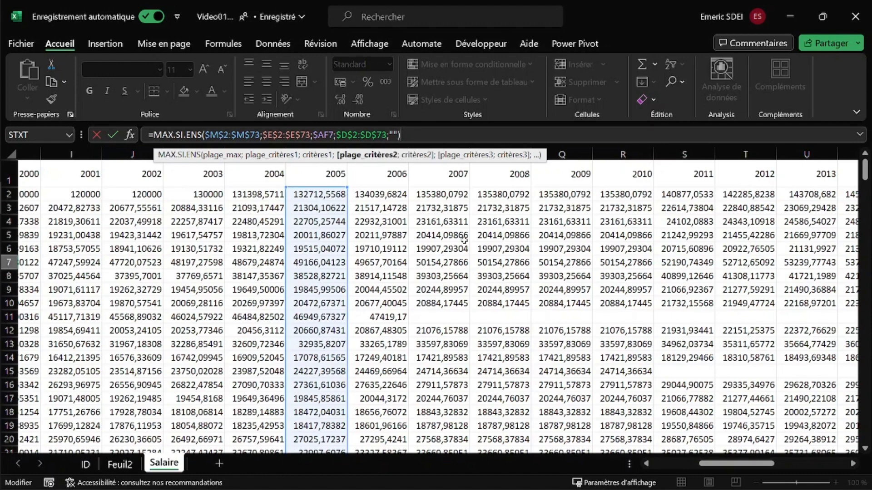
{"action": "key", "text": "Return"}
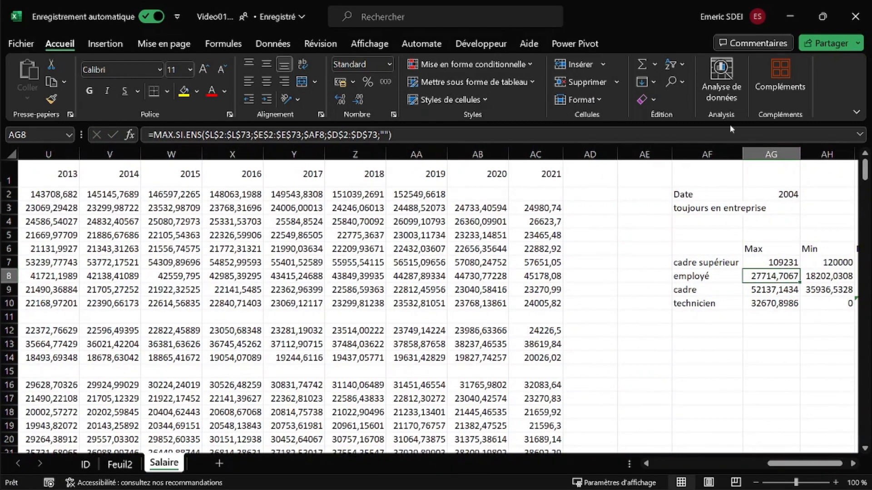
Set the Date value in AG2 to 2005
{"action": "left_click", "coordinate": [771, 193]}
{"action": "type", "text": "2005"}
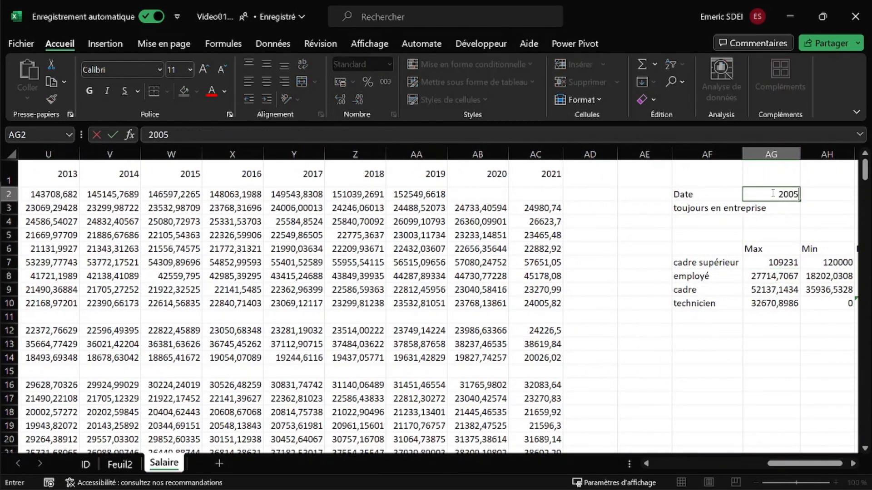
{"action": "key", "text": "Return"}
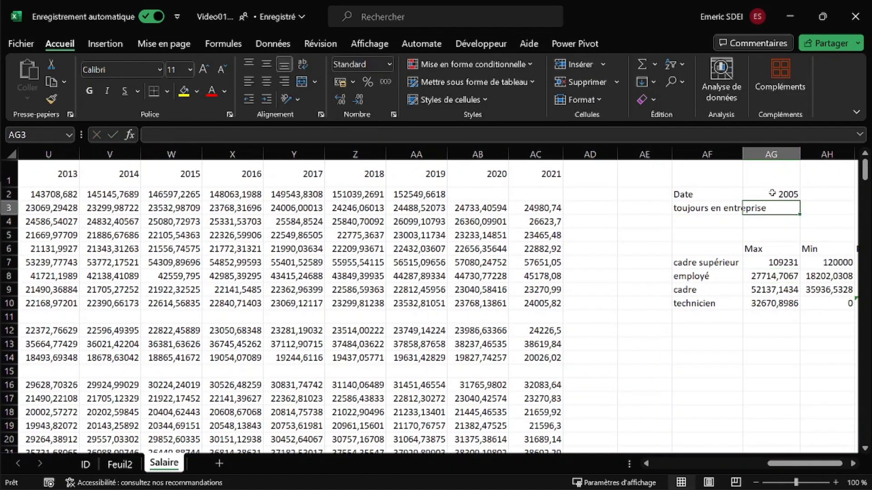
Compare the salary column ranges used by the Max formulas in AG7, AG8 and AG9
{"action": "left_click", "coordinate": [771, 193]}
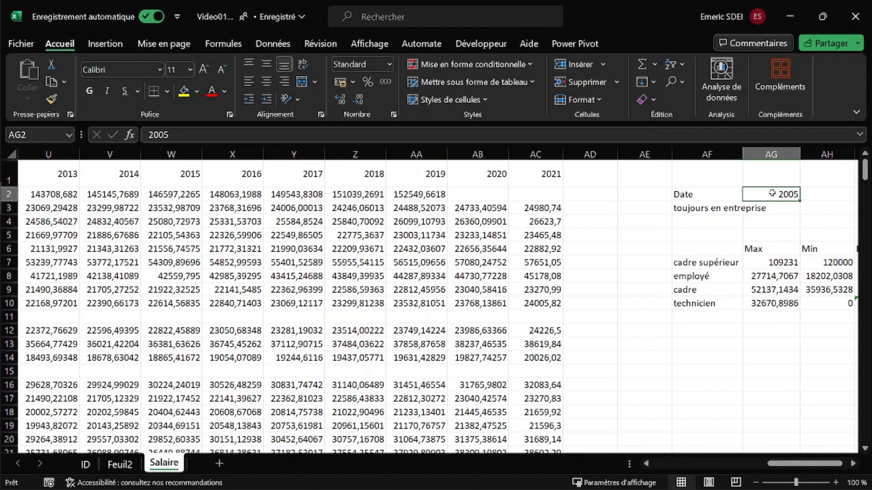
{"action": "key", "text": "Down"}
{"action": "key", "text": "Down"}
{"action": "key", "text": "Down"}
{"action": "key", "text": "Down"}
{"action": "key", "text": "Down"}
{"action": "key", "text": "Down"}
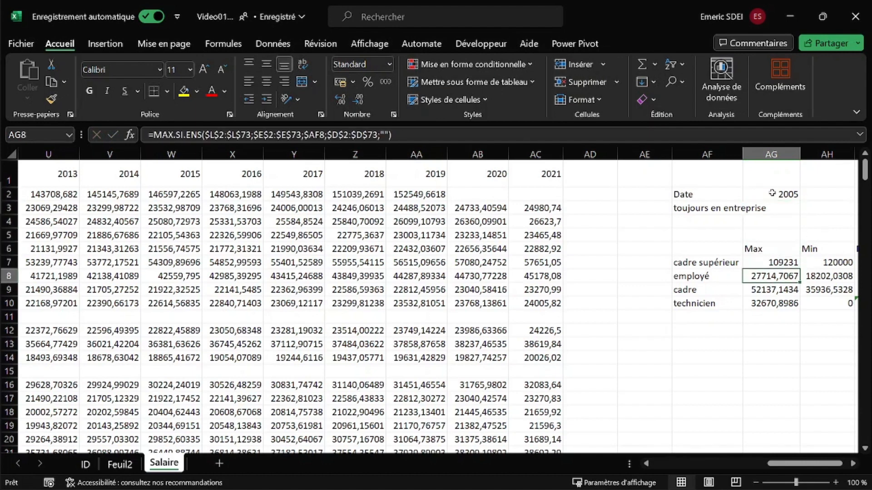
{"action": "key", "text": "Up"}
{"action": "key", "text": "Down"}
{"action": "key", "text": "Down"}
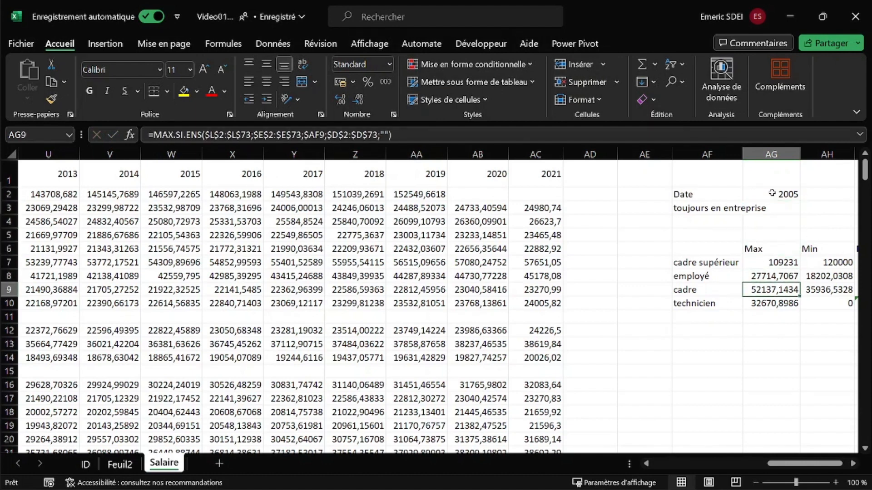
{"action": "key", "text": "Up"}
{"action": "key", "text": "Up"}
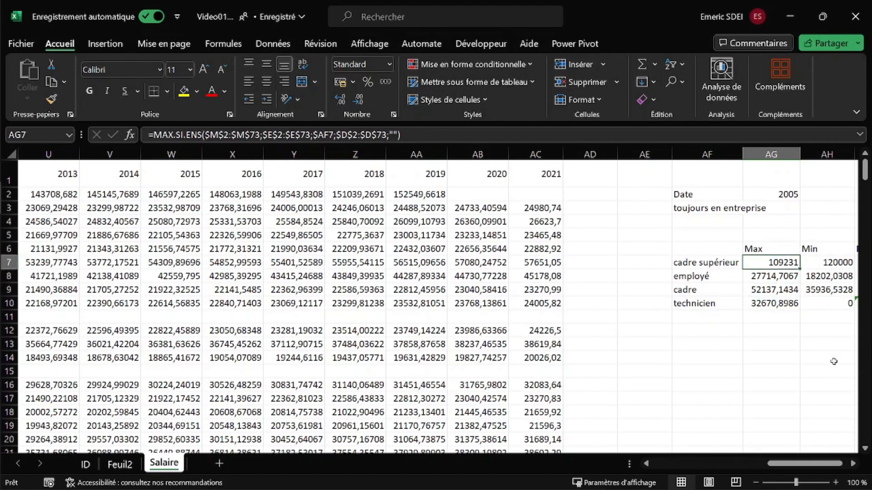
Copy the summary table AF6:AI10 to a second block starting at AF15
{"action": "left_click", "coordinate": [853, 464]}
{"action": "left_click", "coordinate": [853, 463]}
{"action": "left_click", "coordinate": [852, 464]}
{"action": "left_click", "coordinate": [852, 463]}
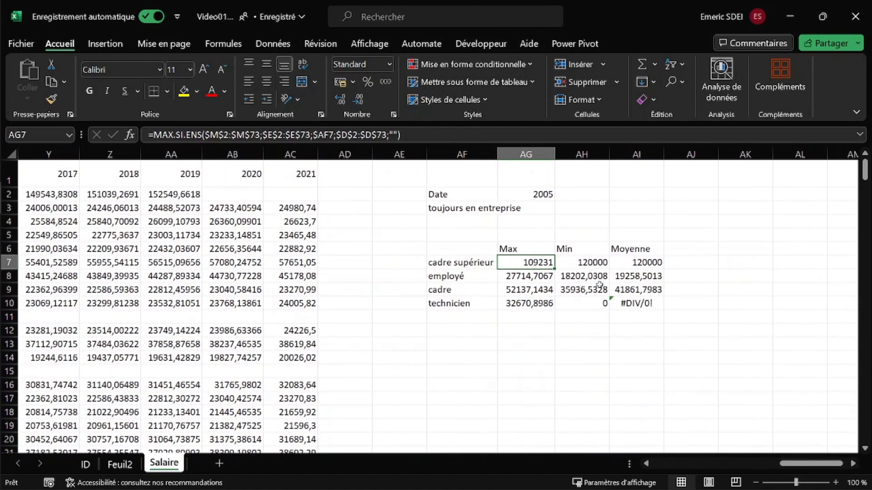
{"action": "left_click_drag", "start_coordinate": [475, 254], "coordinate": [639, 304]}
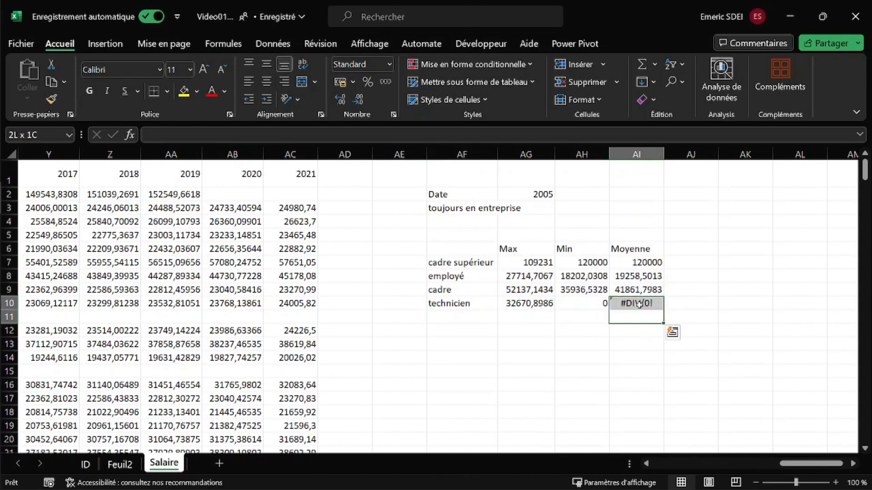
{"action": "left_click_drag", "start_coordinate": [482, 249], "coordinate": [635, 303]}
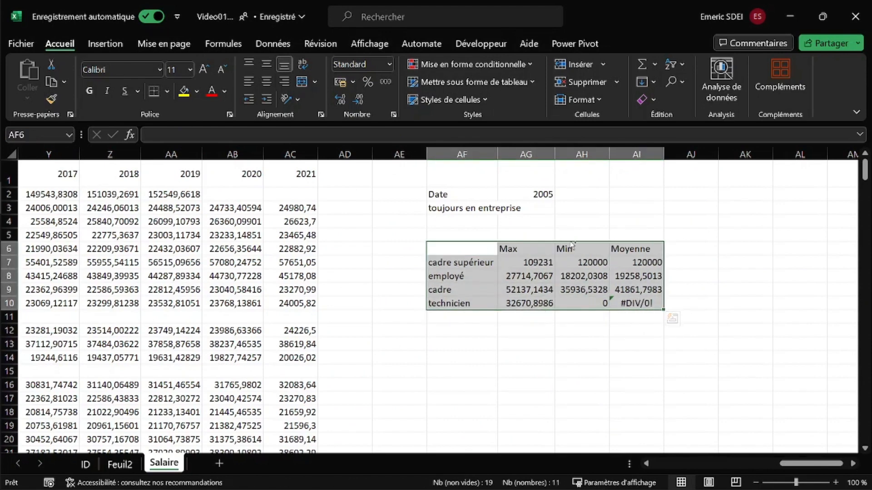
{"action": "left_click_drag", "start_coordinate": [571, 245], "coordinate": [607, 351]}
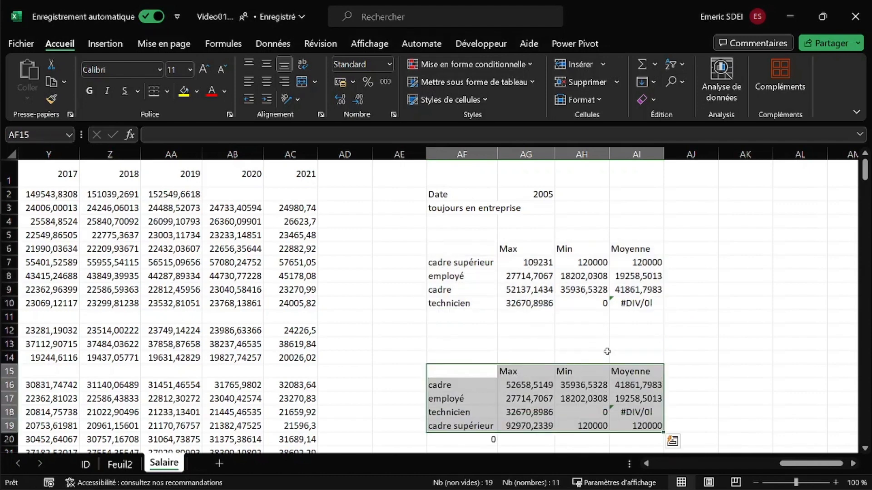
Insert the DECALER function in front of the maximum range $M$2:$M$73 in the AG16 formula
{"action": "left_click", "coordinate": [518, 385]}
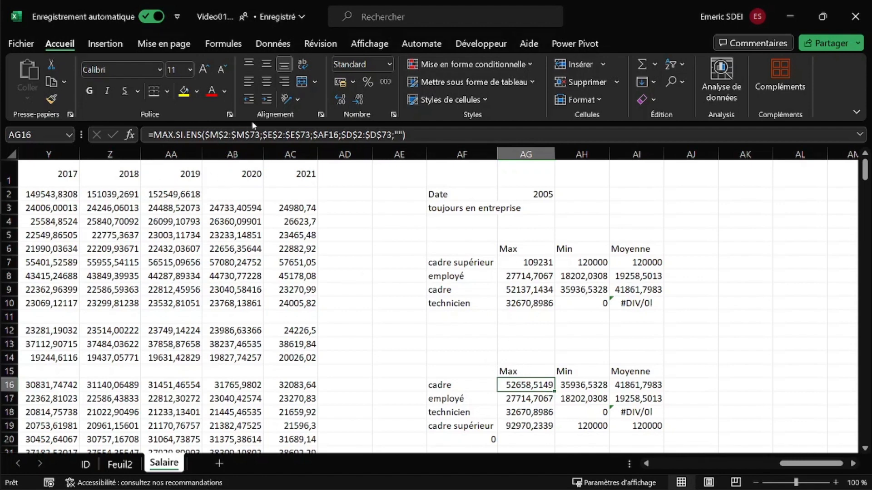
{"action": "left_click", "coordinate": [244, 134]}
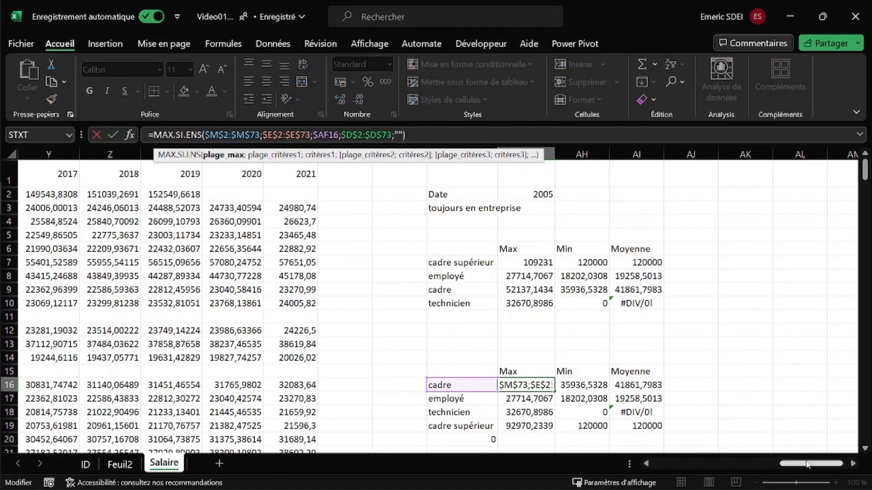
{"action": "left_click_drag", "start_coordinate": [808, 464], "coordinate": [681, 467]}
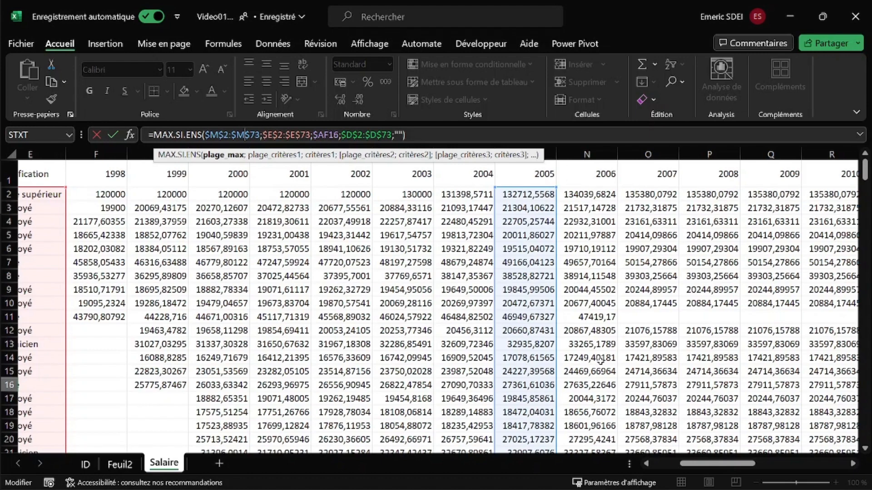
{"action": "mouse_move", "coordinate": [737, 466]}
{"action": "left_mouse_down"}
{"action": "mouse_move", "coordinate": [763, 465]}
{"action": "mouse_move", "coordinate": [747, 467]}
{"action": "left_mouse_up"}
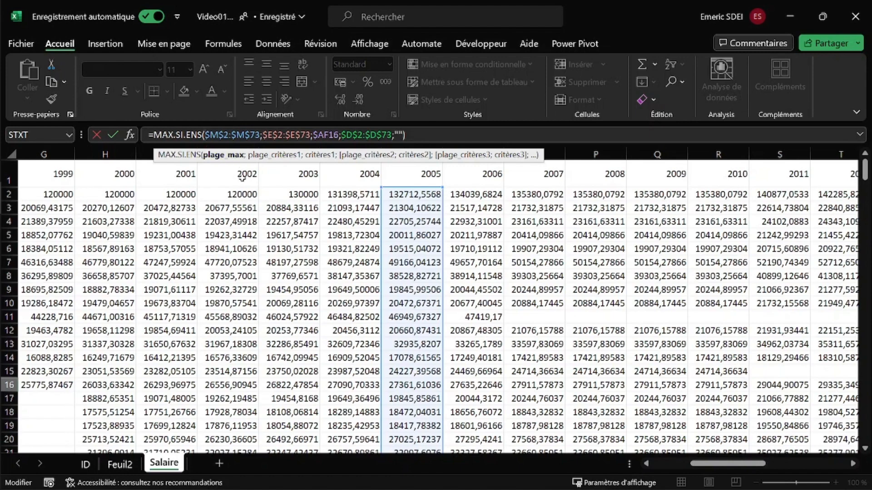
{"action": "type", "text": "DECALER("}
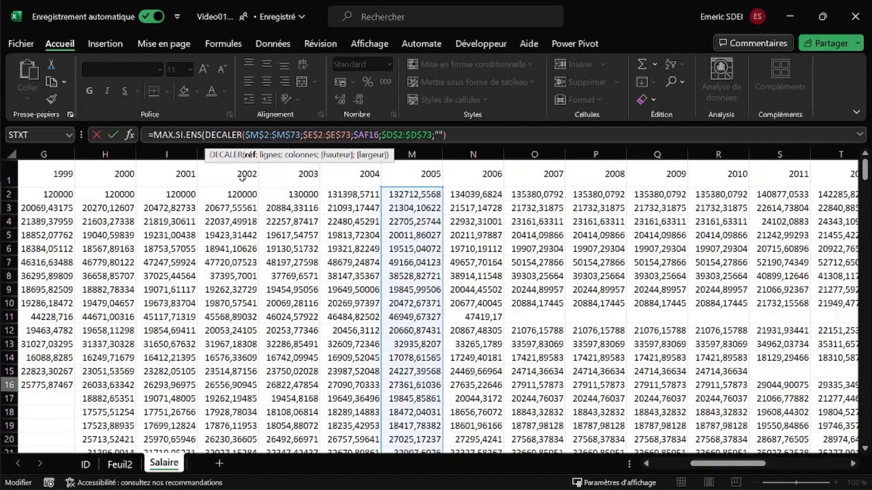
Give DECALER the 1998 header cell $F$1 as absolute reference and a row offset of 1
{"action": "left_click_drag", "start_coordinate": [722, 463], "coordinate": [686, 466]}
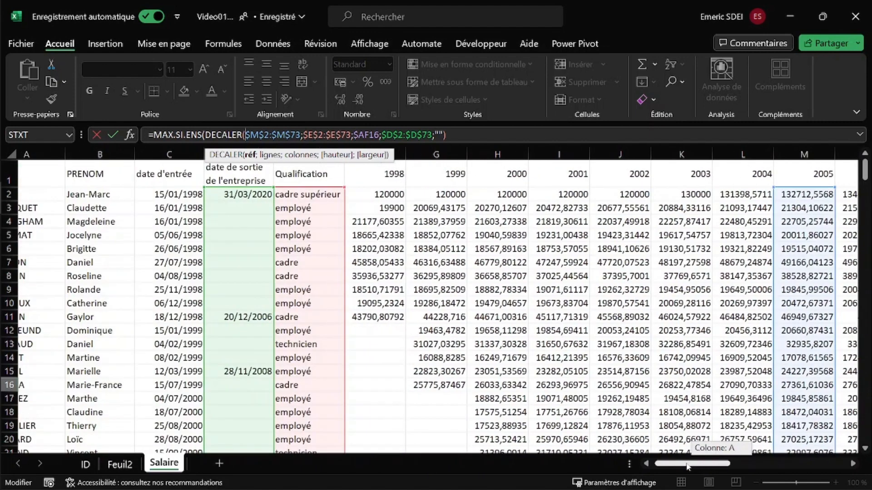
{"action": "left_click", "coordinate": [378, 177]}
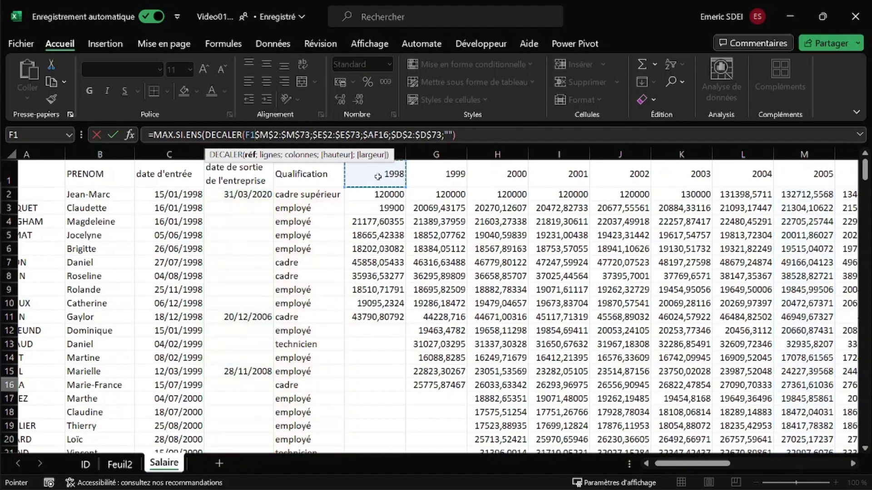
{"action": "key", "text": "F4"}
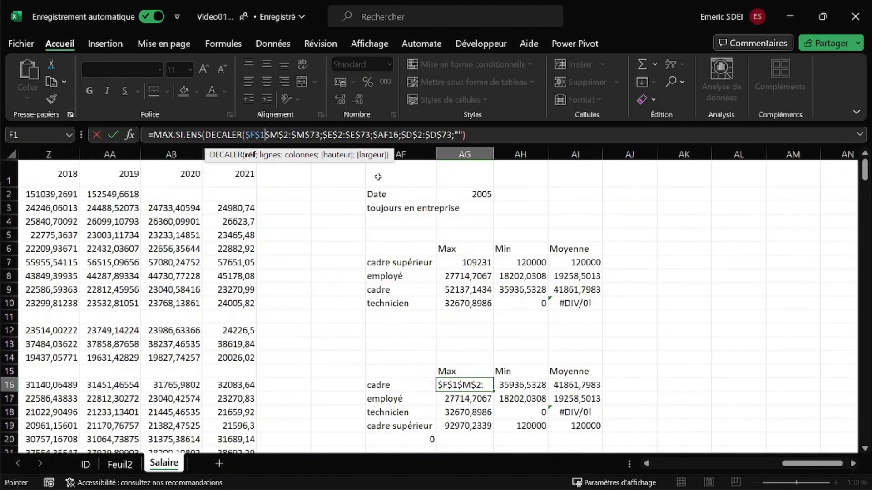
{"action": "type", "text": ";"}
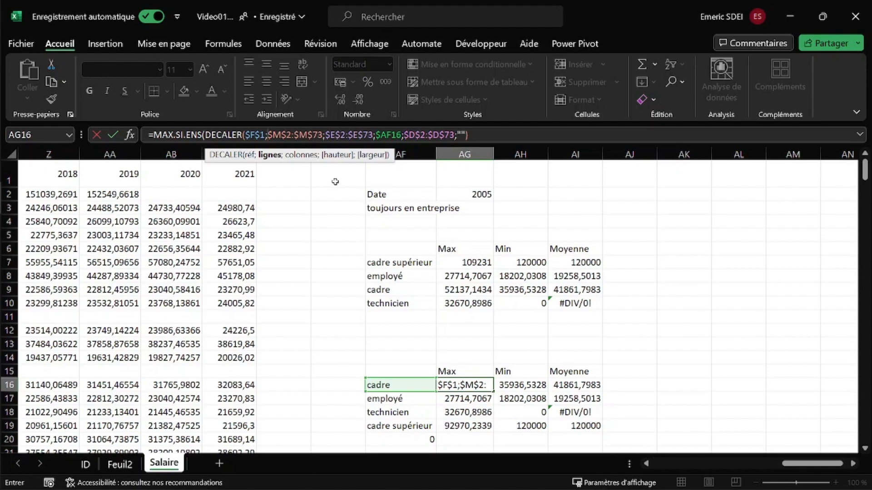
{"action": "type", "text": "1;"}
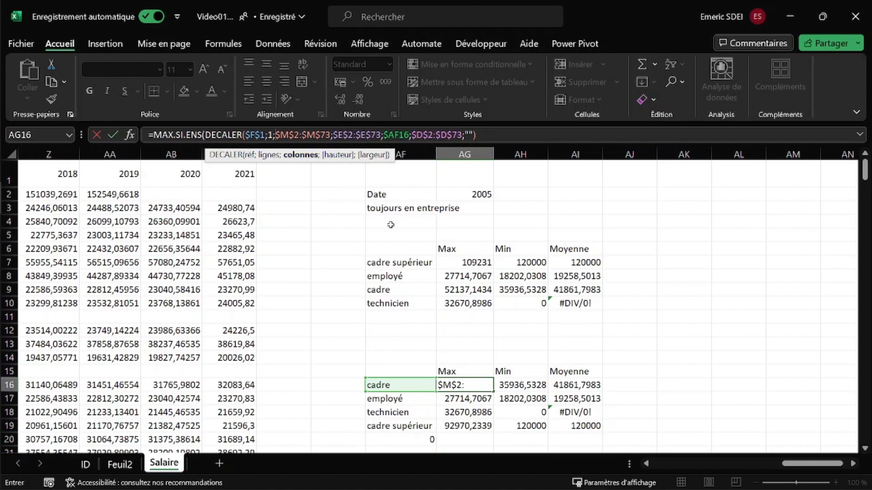
Set the column offset of DECALER to $AG$2-1998, based on the year in the Date cell
{"action": "left_click", "coordinate": [463, 194]}
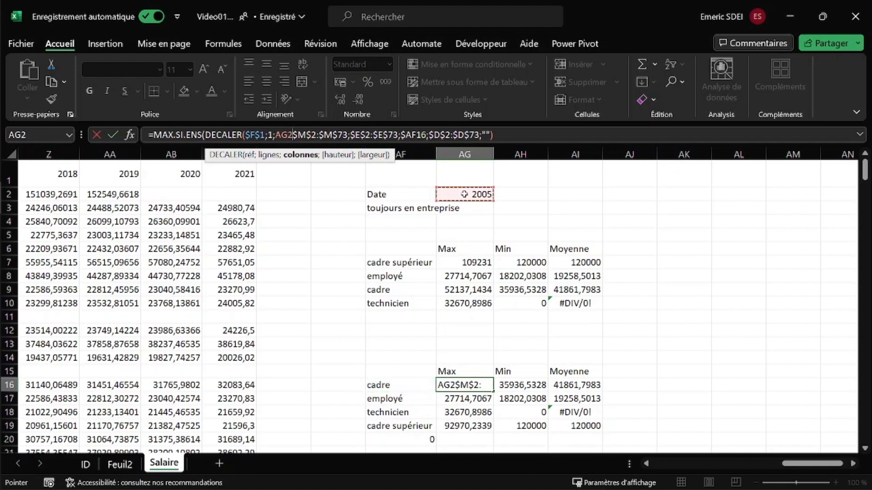
{"action": "key", "text": "F4"}
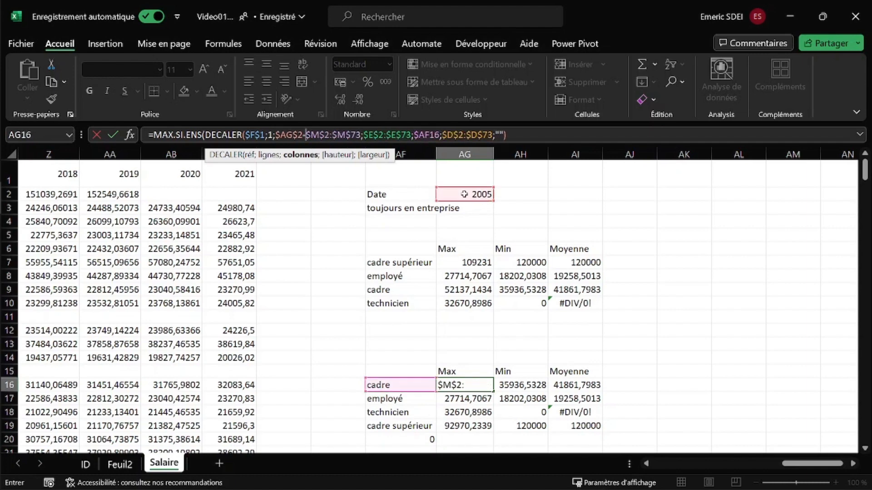
{"action": "type", "text": "-1998"}
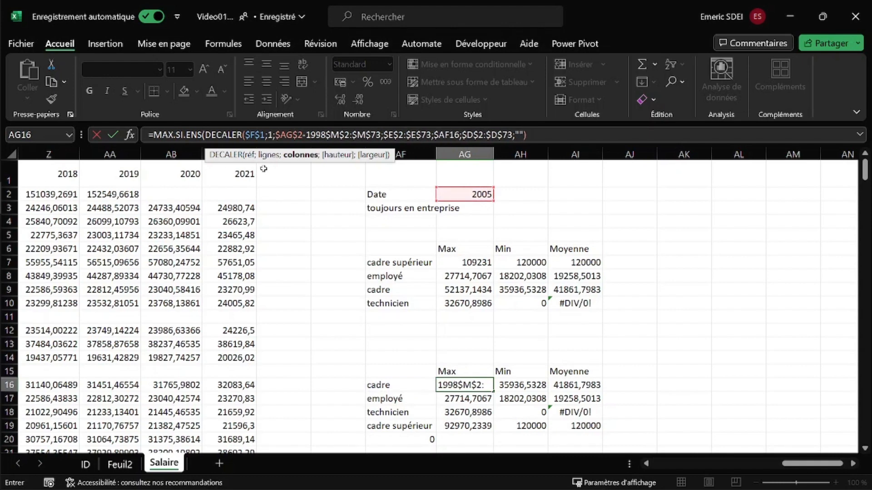
{"action": "type", "text": ";"}
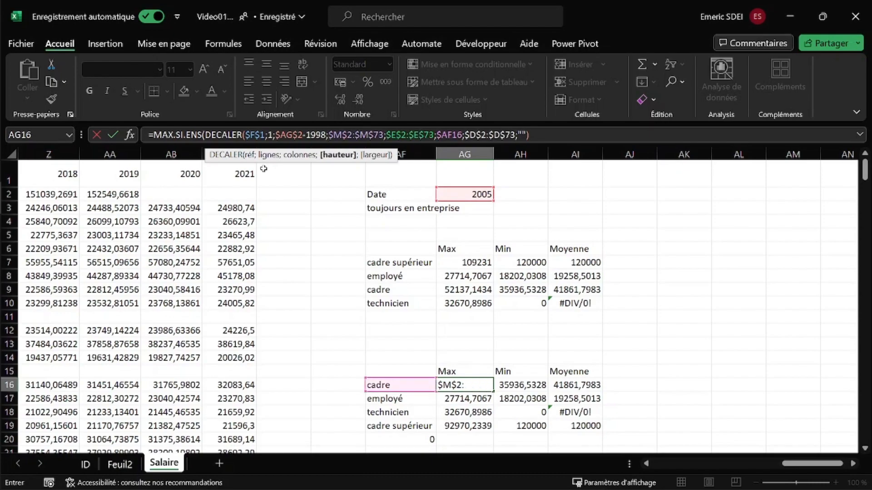
Check the last data row of the salary table and set the DECALER height to 279 and width to 1
{"action": "left_click_drag", "start_coordinate": [792, 468], "coordinate": [828, 469]}
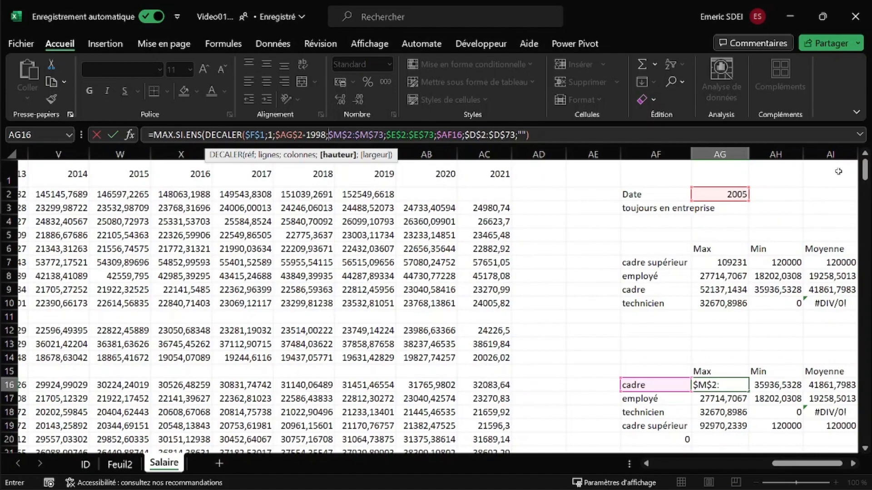
{"action": "left_click_drag", "start_coordinate": [864, 170], "coordinate": [862, 447]}
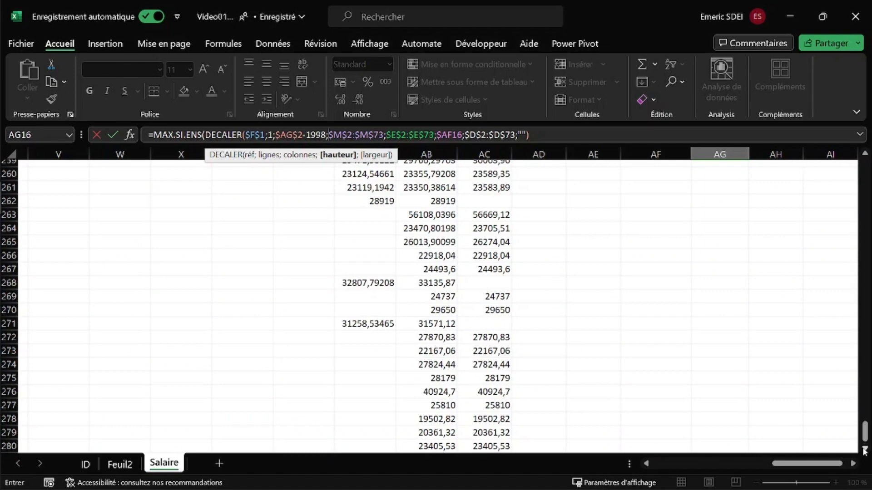
{"action": "left_click", "coordinate": [864, 450]}
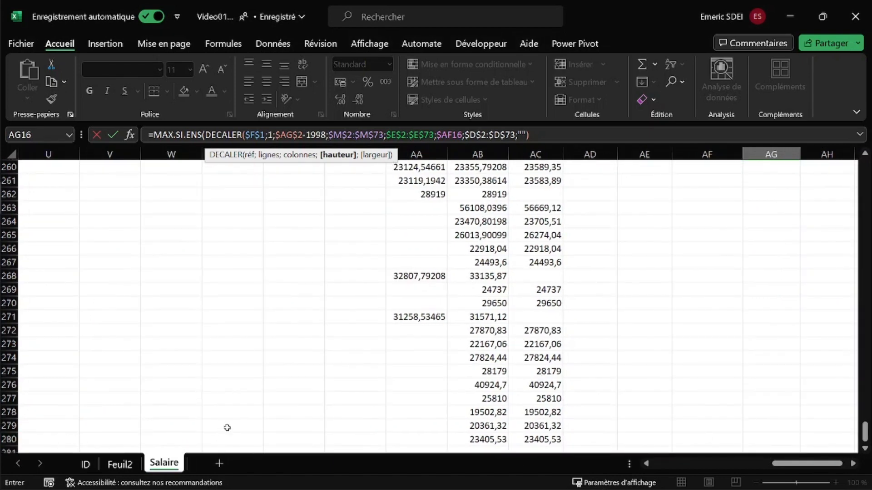
{"action": "left_click_drag", "start_coordinate": [865, 433], "coordinate": [834, 139]}
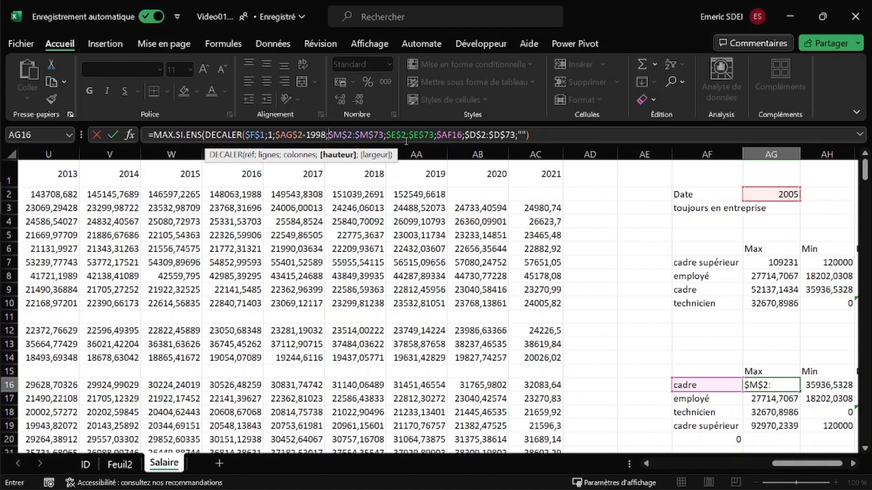
{"action": "type", "text": "27"}
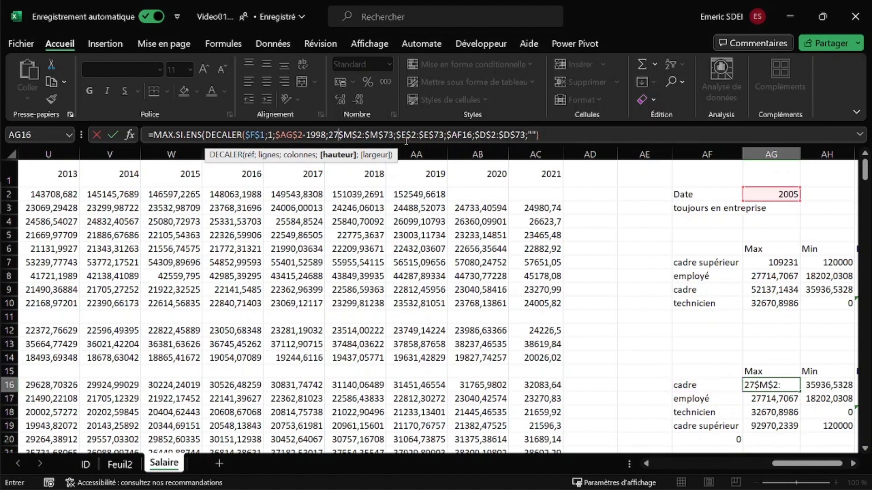
{"action": "type", "text": "9"}
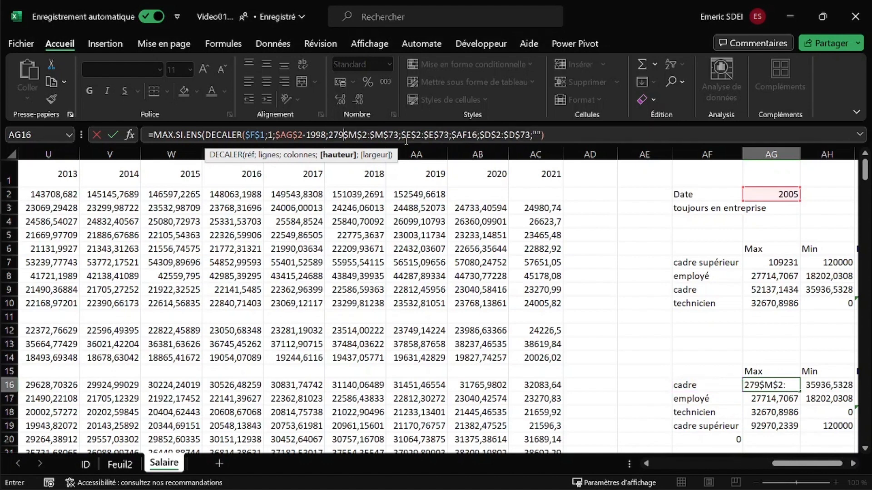
{"action": "type", "text": ";"}
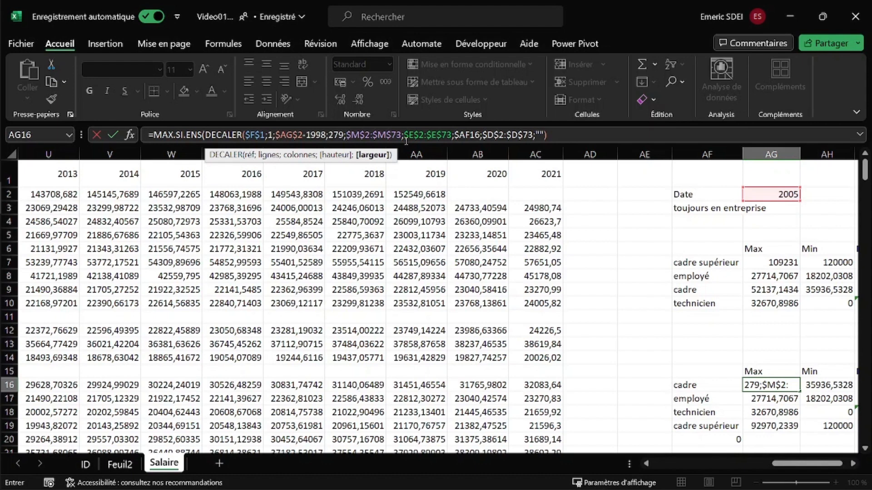
{"action": "type", "text": "1"}
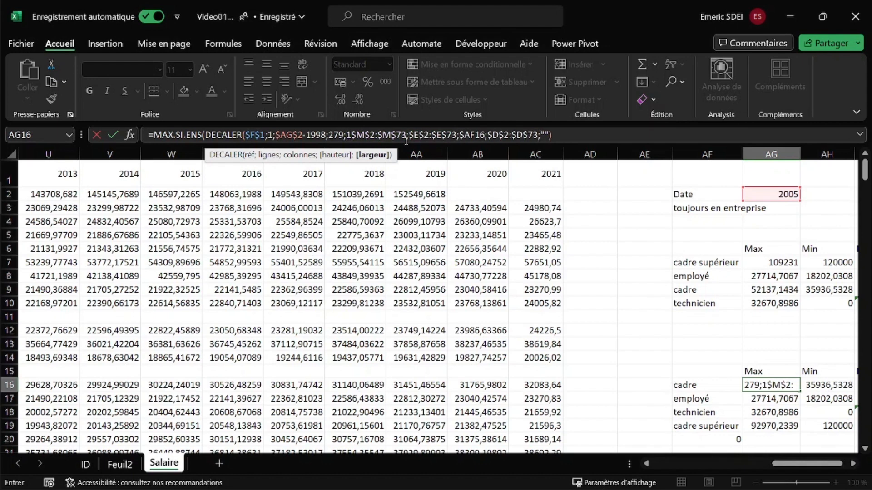
Remove the old maximum range $M$2:$M$73 that follows the DECALER arguments in the AG16 formula
{"action": "type", "text": ";"}
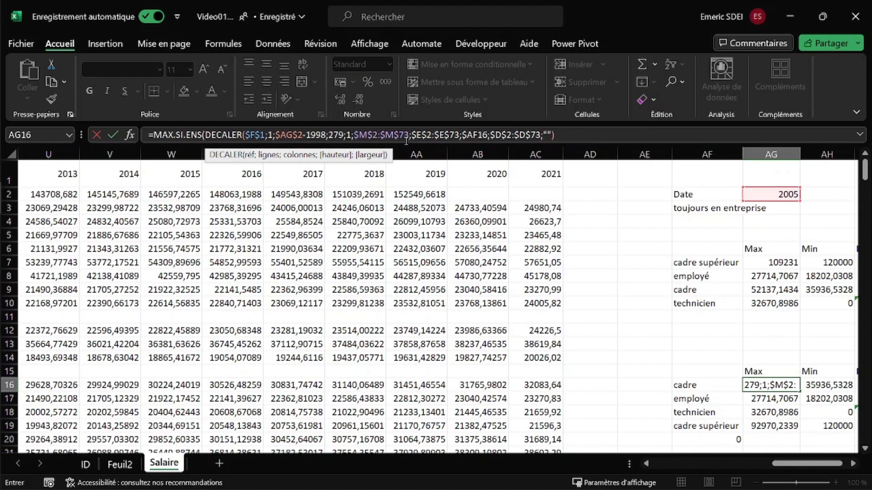
{"action": "key", "text": "Delete"}
{"action": "key", "text": "Delete"}
{"action": "key", "text": "Delete"}
{"action": "key", "text": "Delete"}
{"action": "key", "text": "Delete"}
{"action": "key", "text": "Delete"}
{"action": "key", "text": "Delete"}
{"action": "key", "text": "Delete"}
{"action": "key", "text": "Delete"}
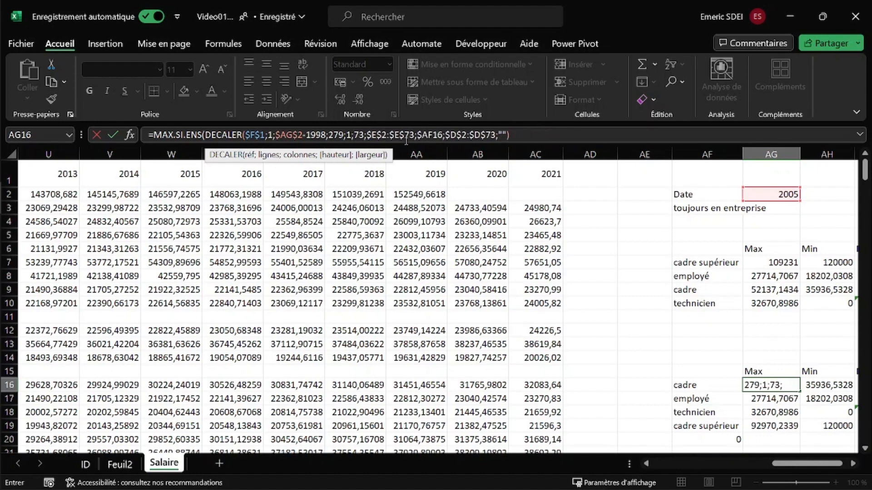
{"action": "key", "text": "Delete"}
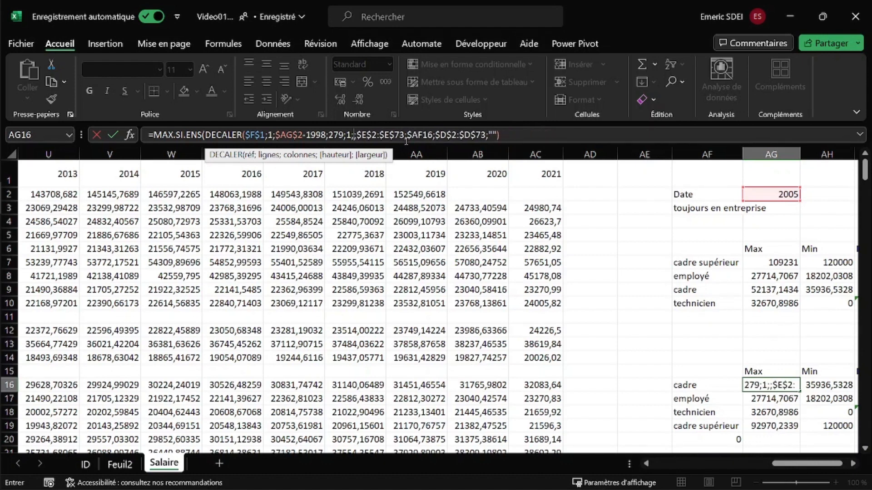
{"action": "key", "text": "Delete"}
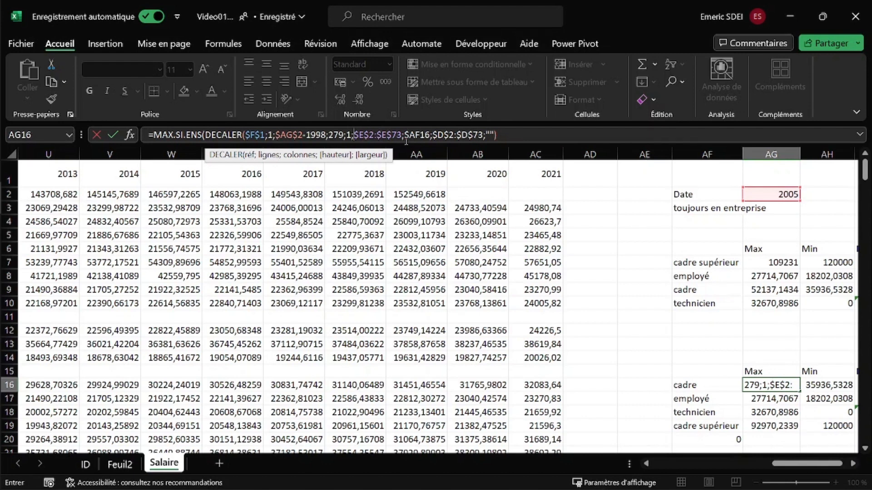
Extend the qualification criteria range to $E$2:$E$280 in the AG16 formula and check it with its $AF16 criterion
{"action": "left_click", "coordinate": [384, 135]}
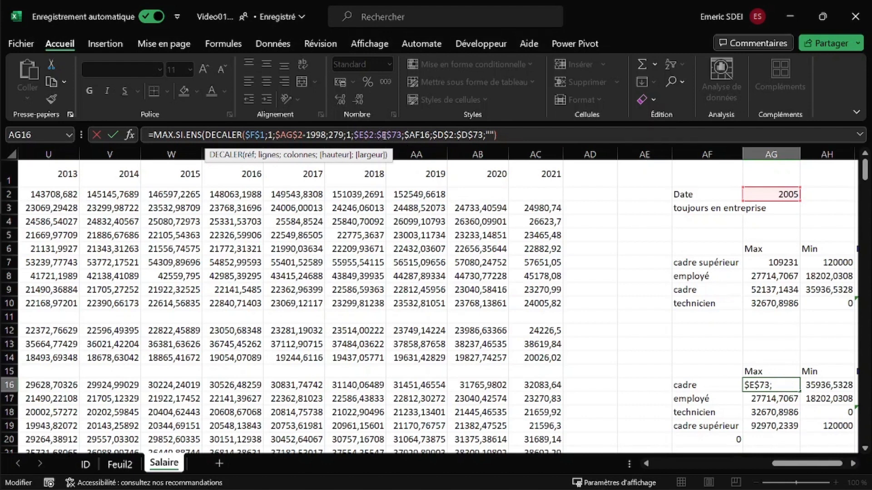
{"action": "double_click", "coordinate": [396, 134]}
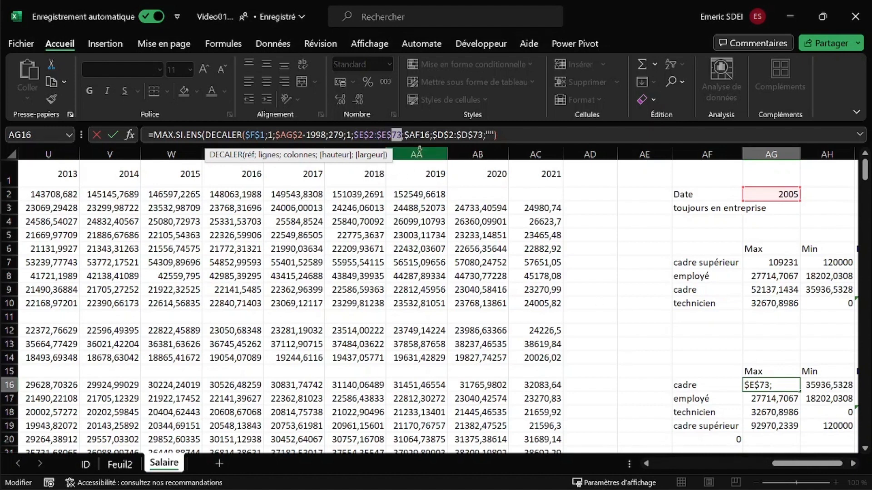
{"action": "type", "text": "280"}
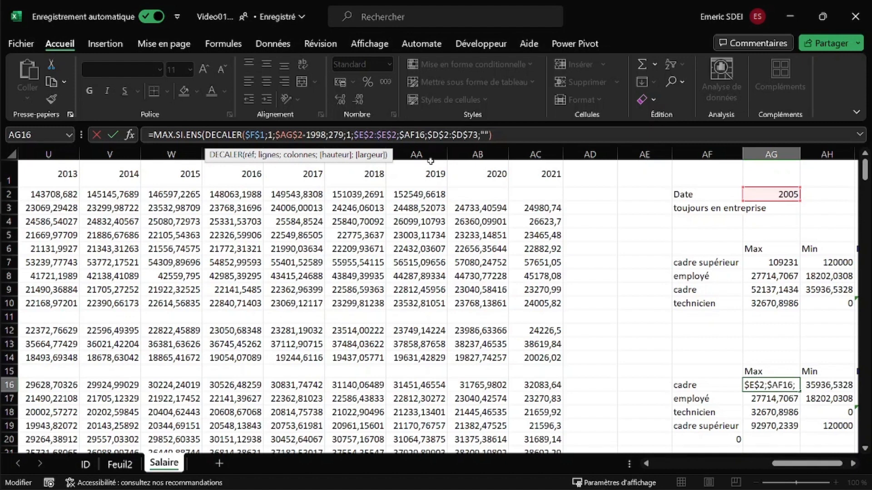
{"action": "left_click", "coordinate": [429, 134]}
{"action": "left_click", "coordinate": [371, 135]}
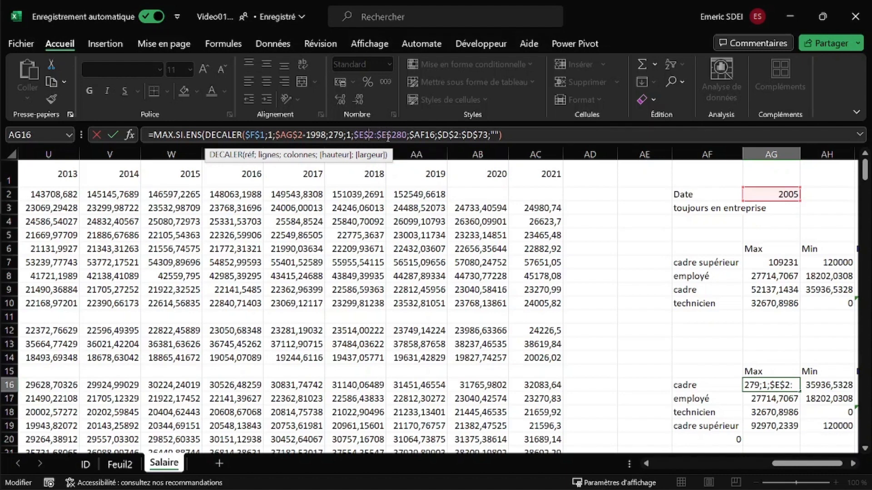
{"action": "left_click_drag", "start_coordinate": [779, 463], "coordinate": [656, 463]}
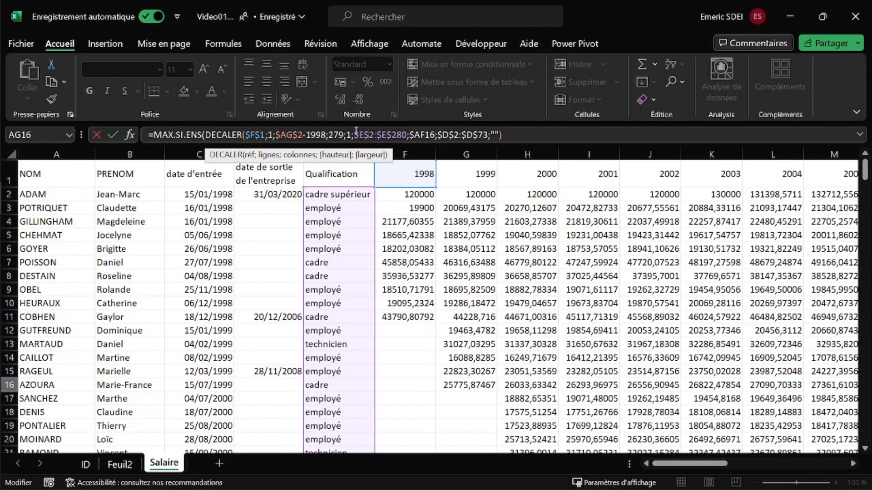
{"action": "left_click", "coordinate": [419, 132]}
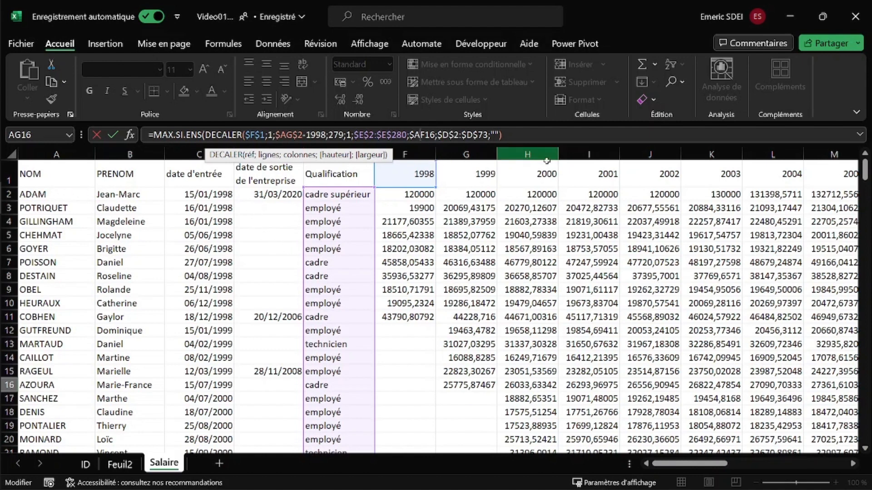
{"action": "left_click_drag", "start_coordinate": [712, 463], "coordinate": [827, 461]}
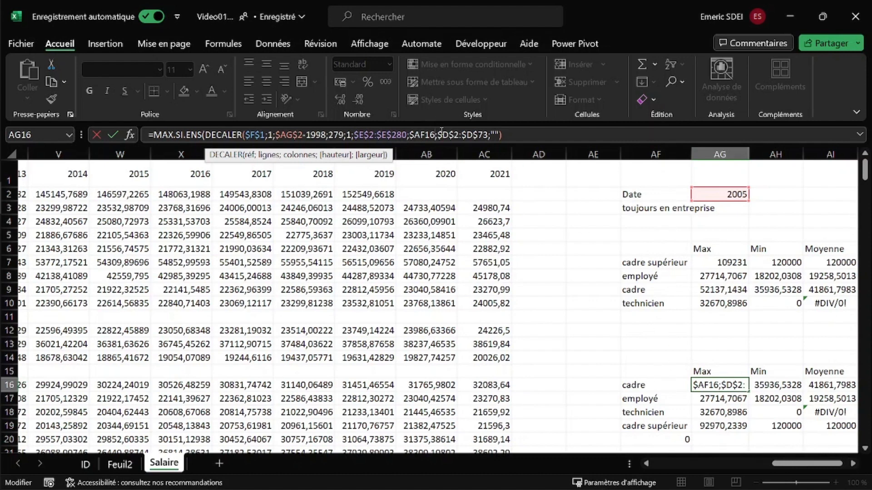
Extend the company exit date criteria range to $D$2:$D$280 in the AG16 formula
{"action": "left_click", "coordinate": [449, 135]}
{"action": "left_click_drag", "start_coordinate": [790, 464], "coordinate": [662, 461]}
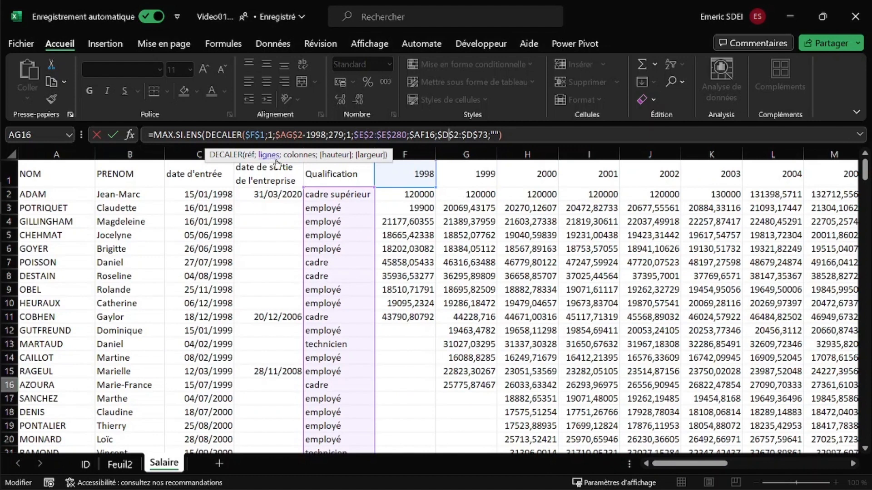
{"action": "left_click_drag", "start_coordinate": [277, 162], "coordinate": [280, 175]}
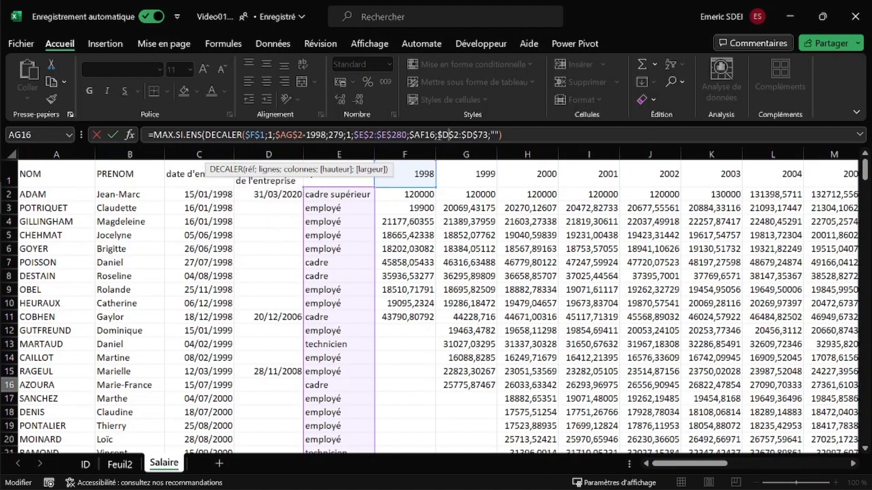
{"action": "left_click_drag", "start_coordinate": [437, 134], "coordinate": [488, 134]}
{"action": "left_click", "coordinate": [475, 136]}
{"action": "type", "text": "280"}
Close the DECALER function right after its width argument of 1 and validate the AG16 formula
{"action": "left_click", "coordinate": [406, 135]}
{"action": "type", "text": ")"}
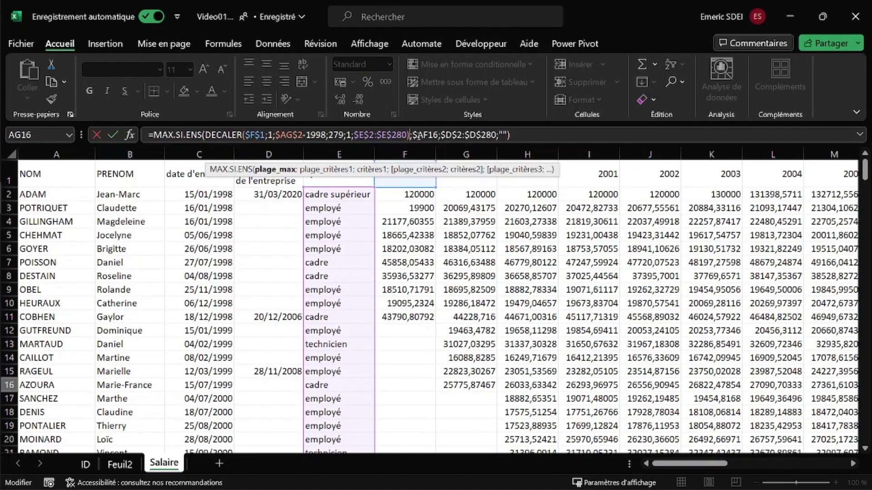
{"action": "key", "text": "BackSpace"}
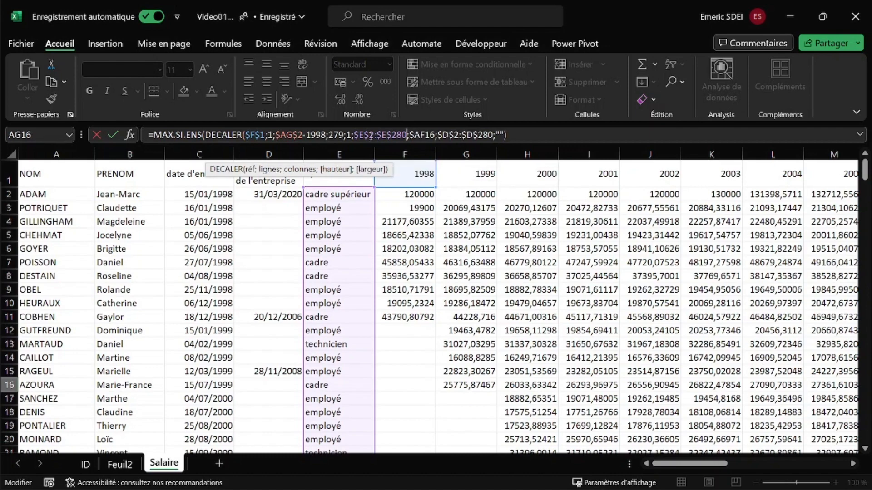
{"action": "left_click", "coordinate": [353, 135]}
{"action": "type", "text": ")"}
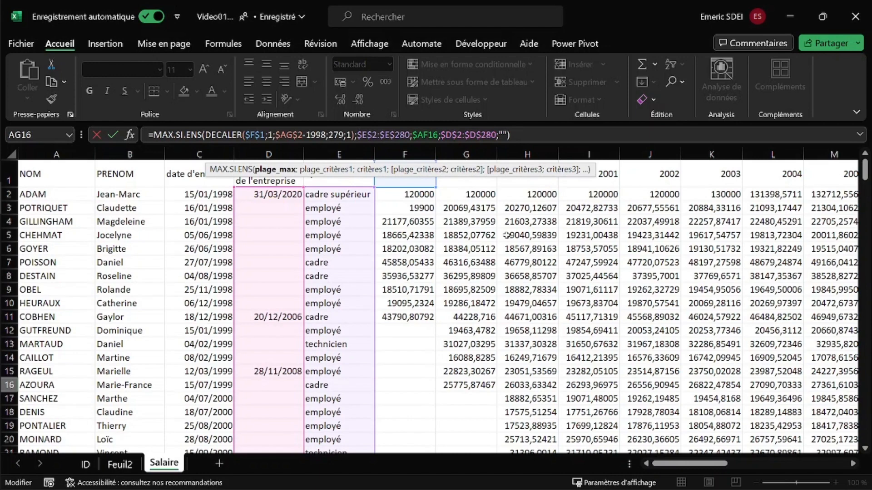
{"action": "key", "text": "Return"}
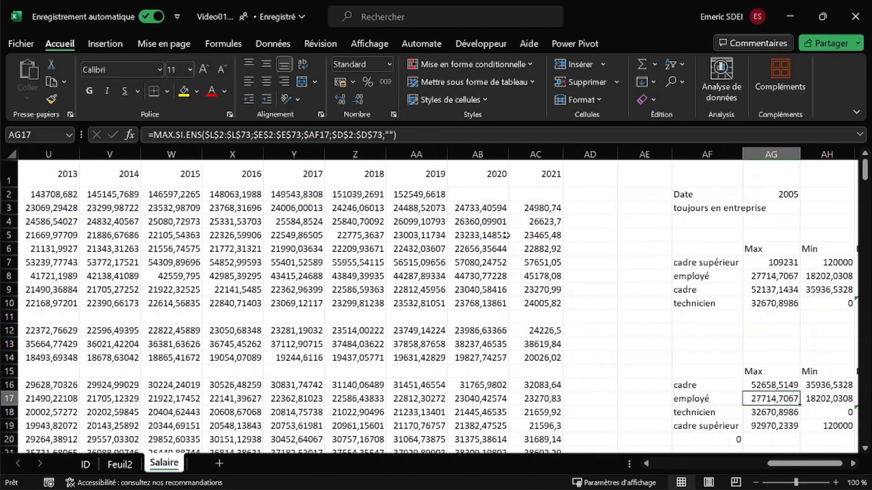
Copy the AG16 formula over the whole Max, Min and Moyenne block AG16:AI19
{"action": "key", "text": "Up"}
{"action": "key", "text": "Right"}
{"action": "key", "text": "Right"}
{"action": "key", "text": "Right"}
{"action": "key", "text": "Right"}
{"action": "key", "text": "Right"}
{"action": "key", "text": "Left"}
{"action": "key", "text": "Left"}
{"action": "key", "text": "Left"}
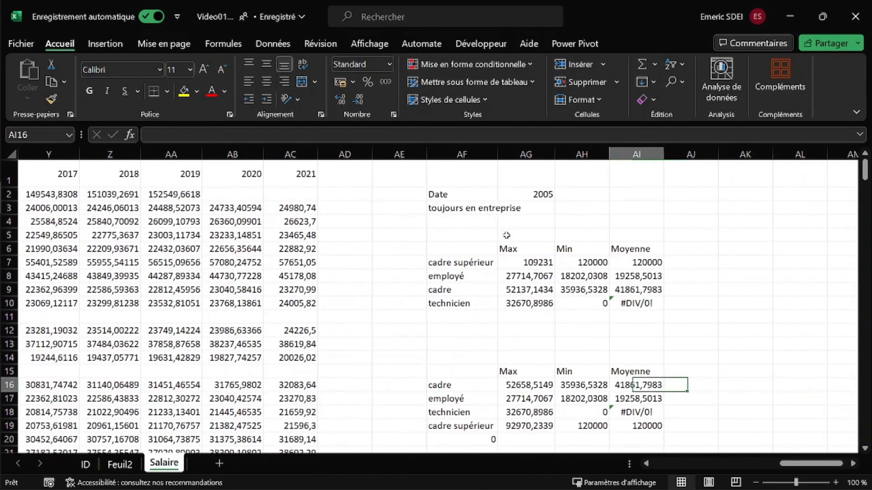
{"action": "key", "text": "Left"}
{"action": "key", "text": "Left"}
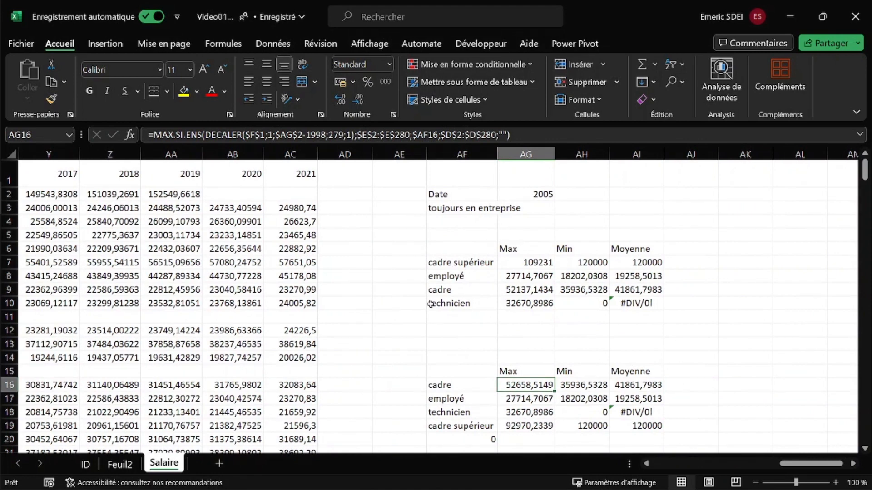
{"action": "left_click", "coordinate": [553, 392]}
{"action": "left_click_drag", "start_coordinate": [556, 392], "coordinate": [663, 431]}
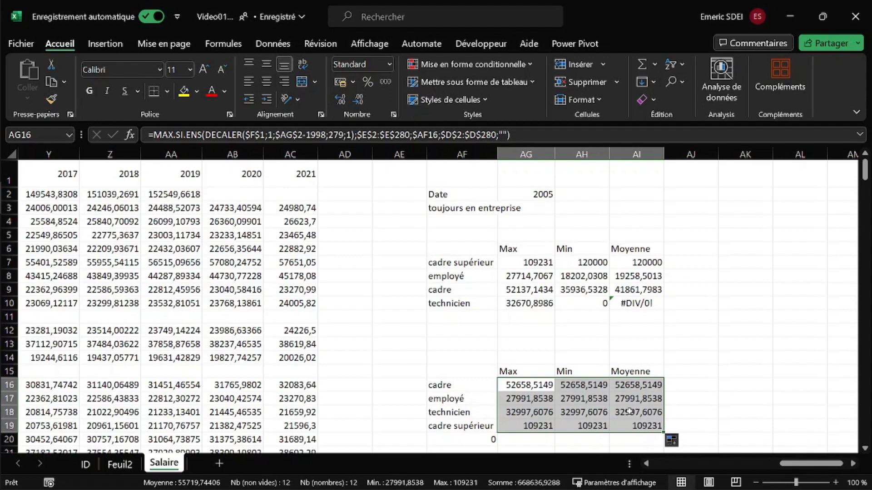
Change the function in the cadre Min cell AH16 from MAX.SI.ENS to MIN.SI.ENS
{"action": "left_click", "coordinate": [585, 386]}
{"action": "double_click", "coordinate": [157, 134]}
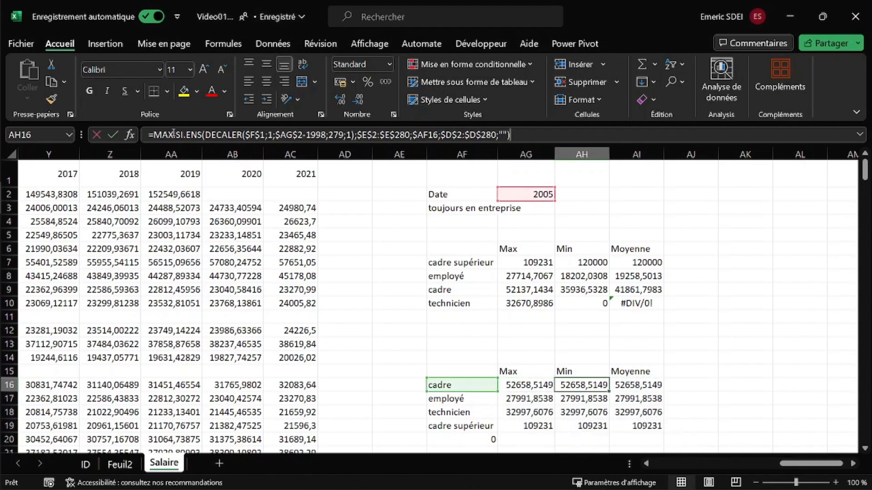
{"action": "type", "text": "min"}
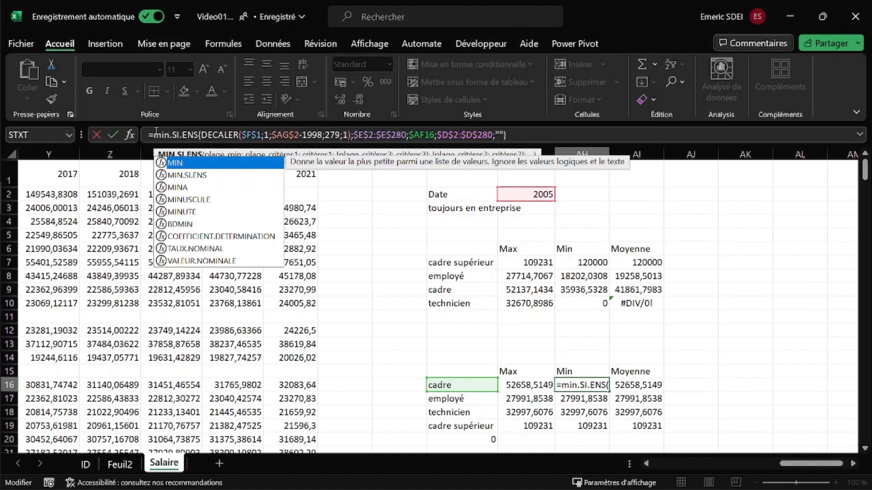
{"action": "key", "text": "Tab"}
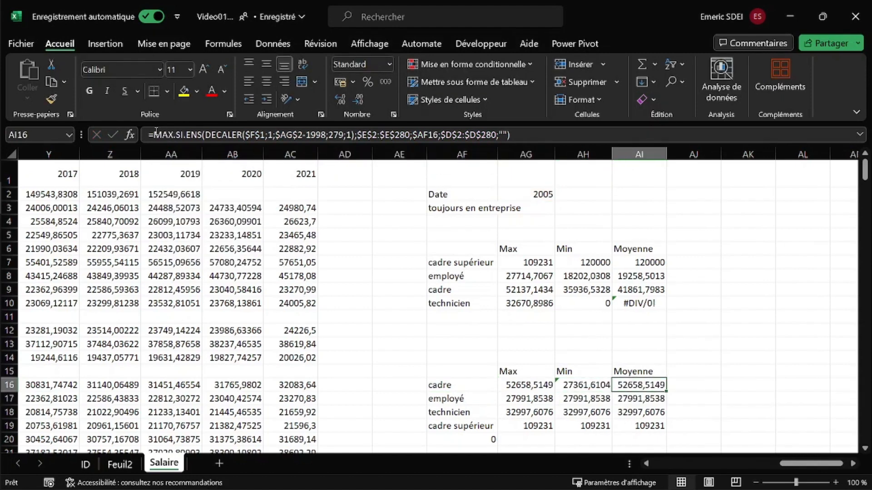
Change the function in the cadre Moyenne cell AI16 from MAX.SI.ENS to MOYENNE.SI.ENS
{"action": "double_click", "coordinate": [157, 135]}
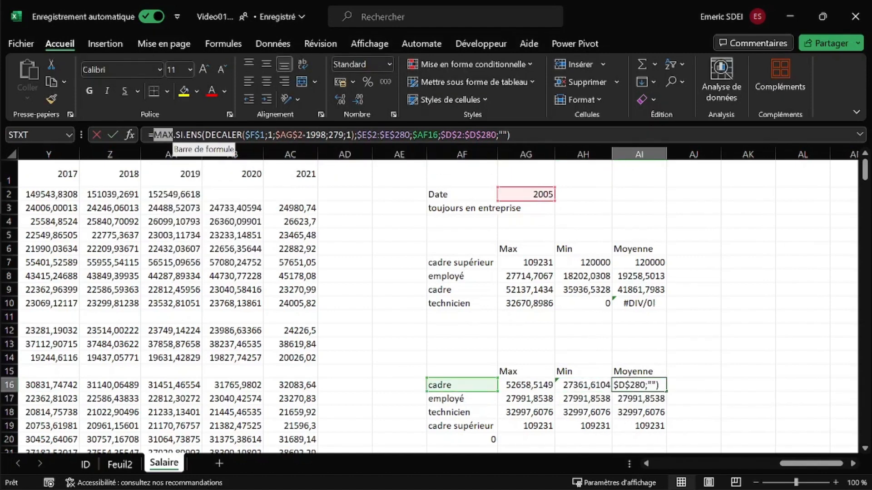
{"action": "type", "text": "moyenne"}
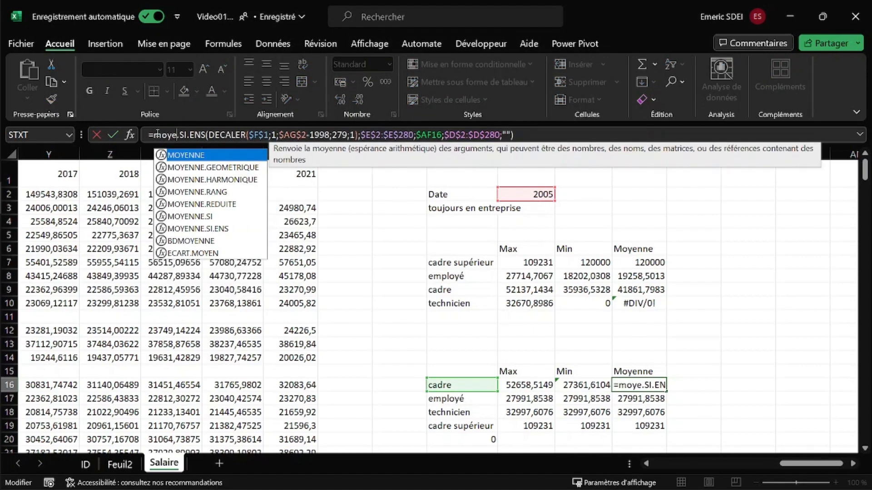
{"action": "key", "text": "ctrl+Return"}
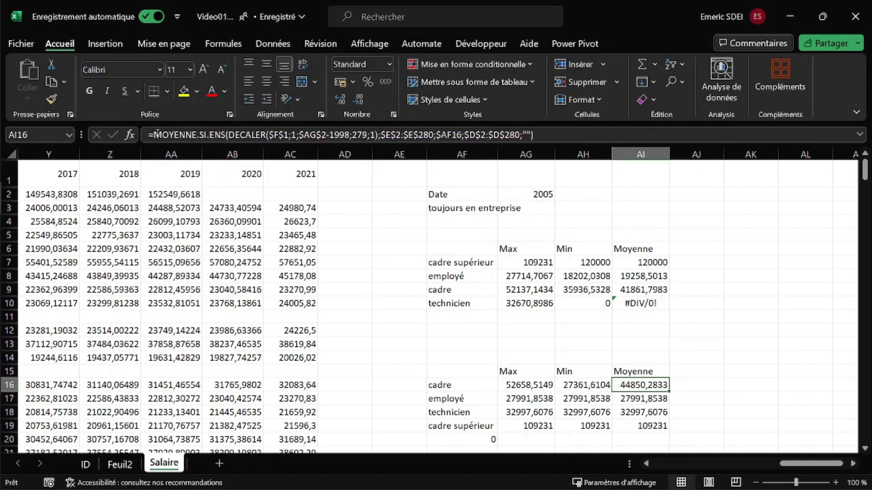
Fill the AG16:AI16 formulas down to the cadre supérieur row 19 and review the three row 16 formulas
{"action": "left_click", "coordinate": [547, 385]}
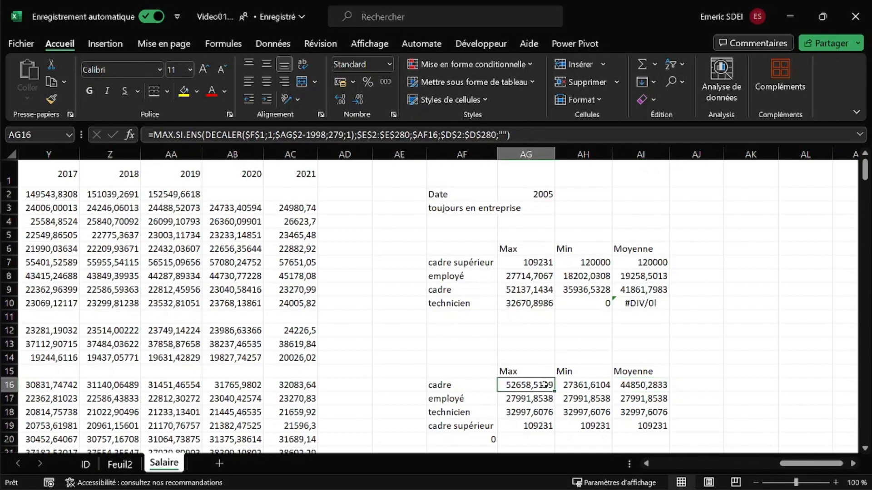
{"action": "left_click_drag", "start_coordinate": [532, 383], "coordinate": [650, 385]}
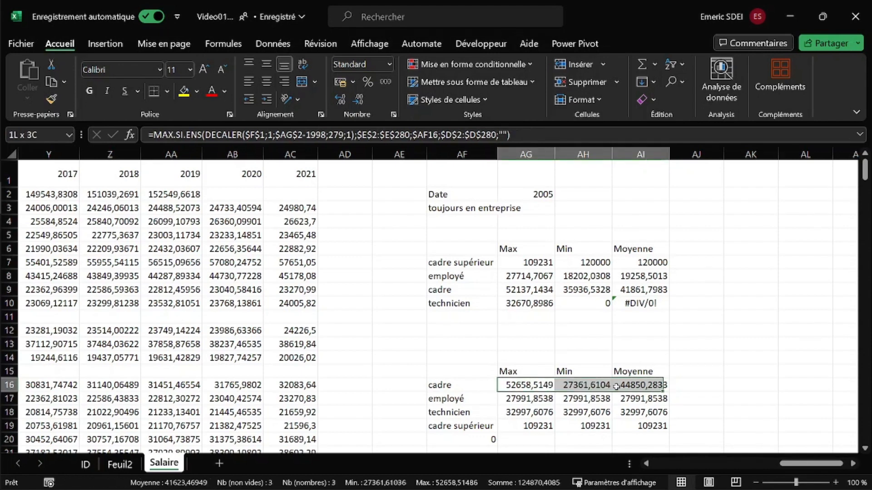
{"action": "double_click", "coordinate": [669, 391]}
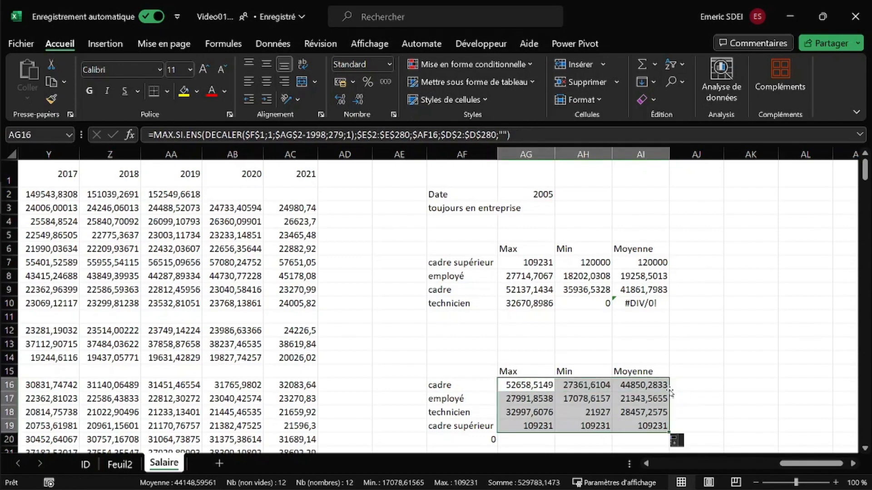
{"action": "left_click", "coordinate": [563, 407]}
{"action": "left_click", "coordinate": [529, 381]}
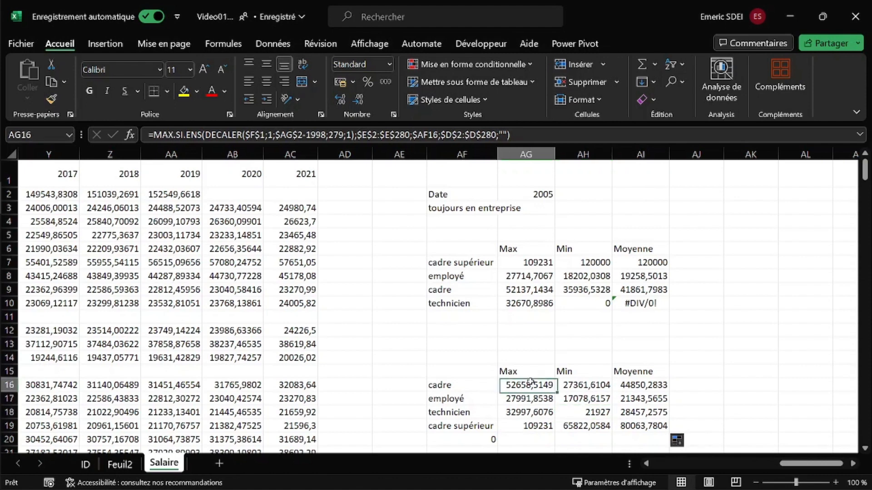
{"action": "left_click", "coordinate": [576, 383]}
{"action": "left_click", "coordinate": [638, 389]}
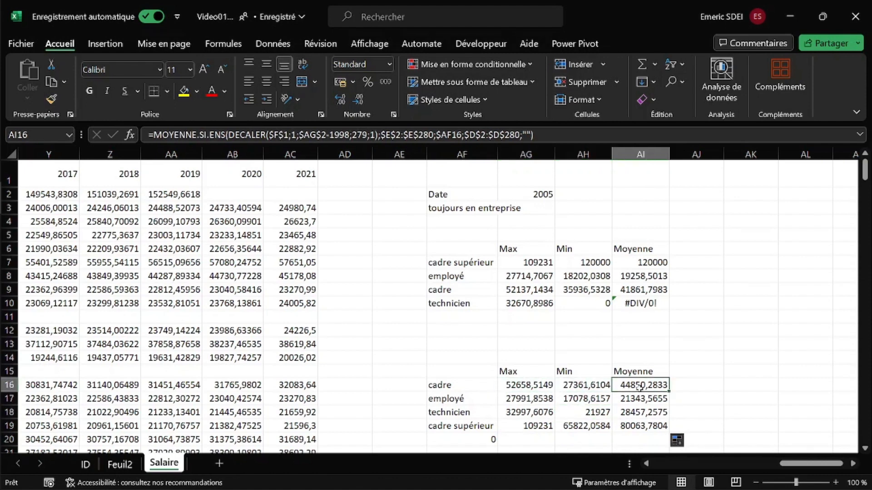
{"action": "left_click", "coordinate": [533, 386]}
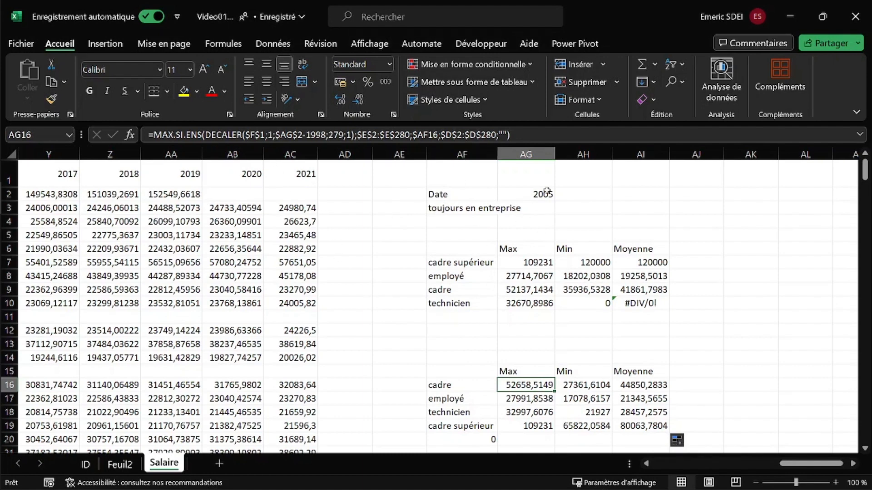
Enter the label "max" in cell AF14 above the second summary table
{"action": "left_click", "coordinate": [468, 358]}
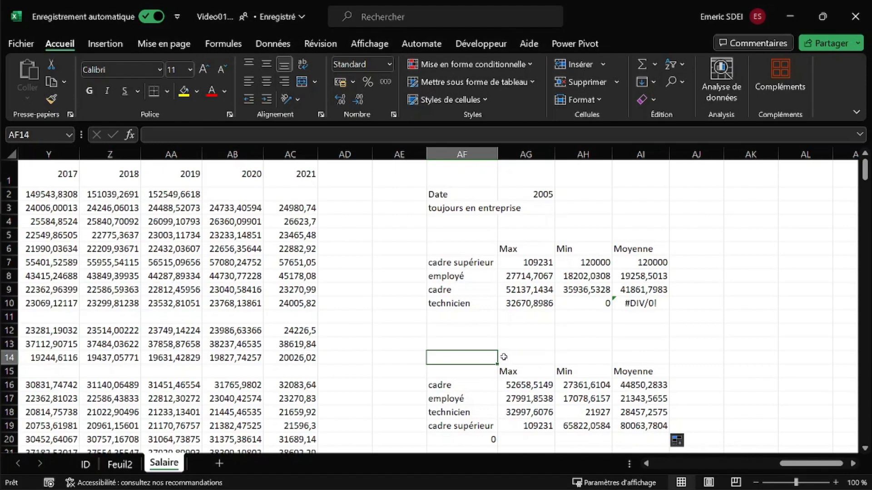
{"action": "type", "text": "max"}
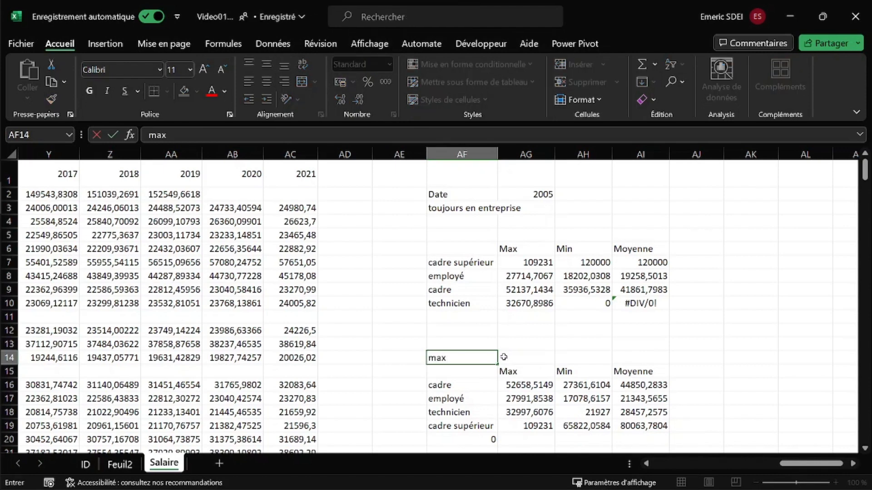
{"action": "left_click", "coordinate": [503, 357]}
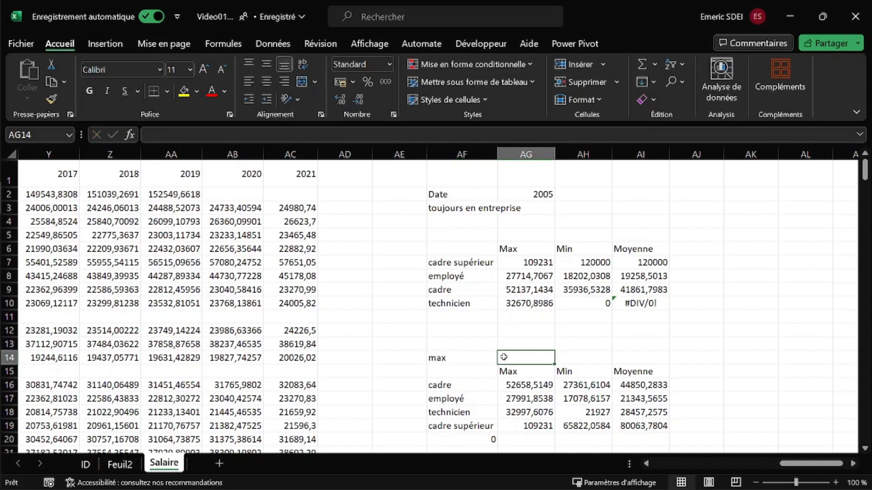
Enter =MAX(M2:M280) in AG14 to get the overall maximum of the 2005 salary column
{"action": "type", "text": "=max"}
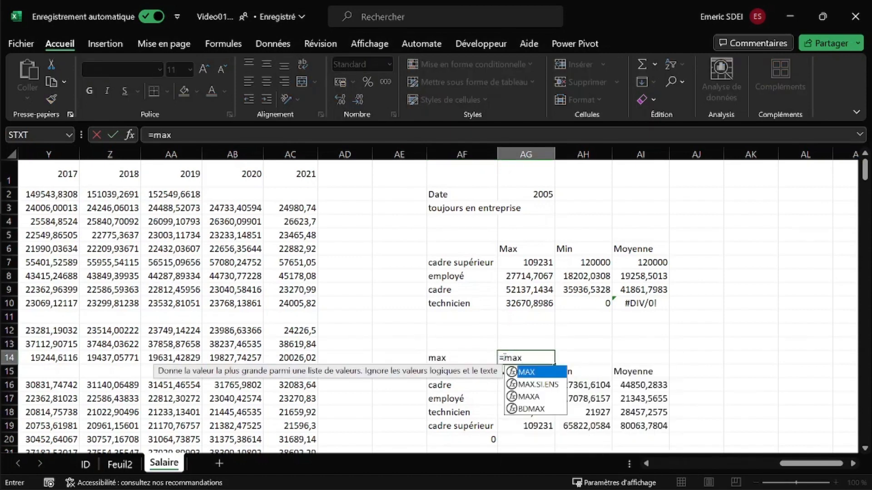
{"action": "key", "text": "Tab"}
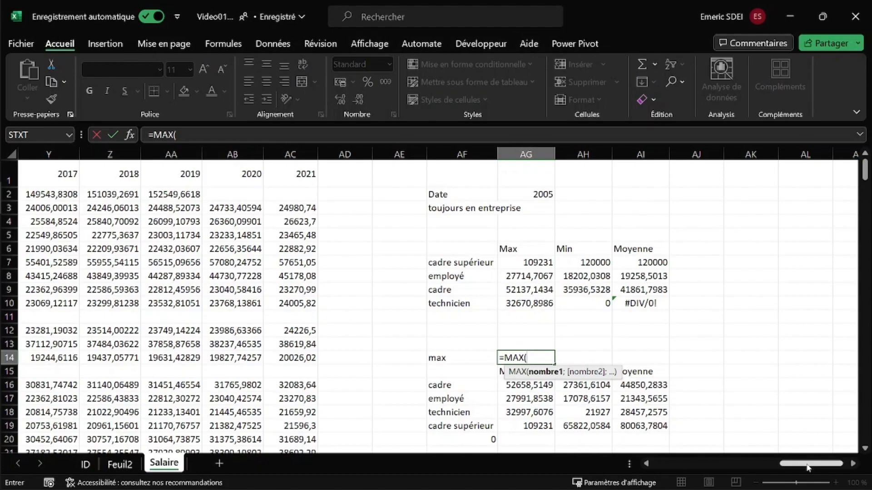
{"action": "left_click_drag", "start_coordinate": [808, 468], "coordinate": [705, 471]}
{"action": "left_click", "coordinate": [557, 200]}
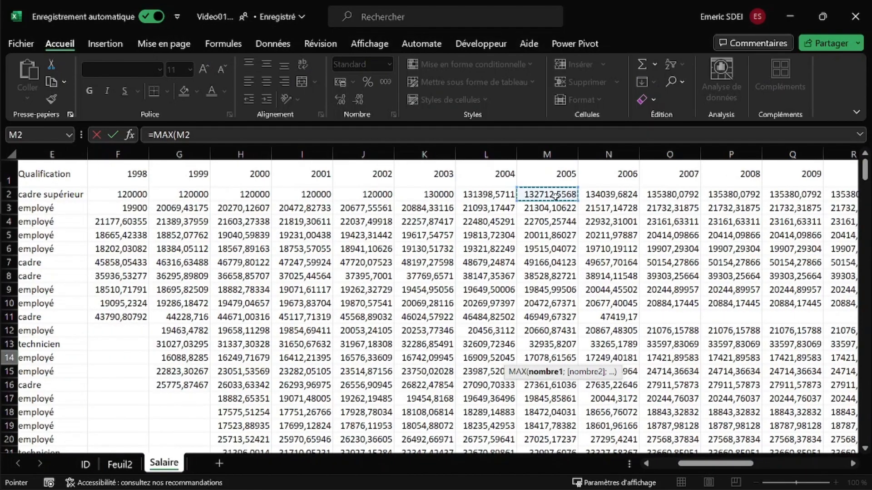
{"action": "key", "text": "ctrl+shift+Down"}
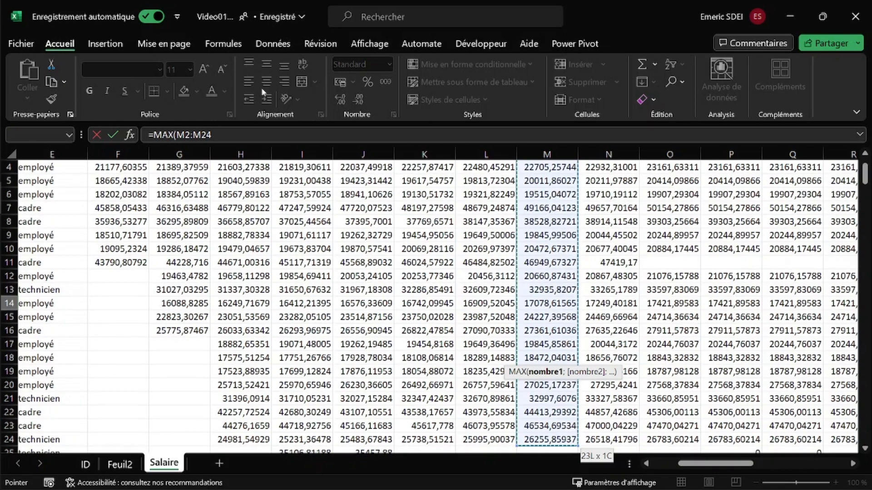
{"action": "left_click", "coordinate": [209, 134]}
{"action": "key", "text": "BackSpace"}
{"action": "type", "text": "8"}
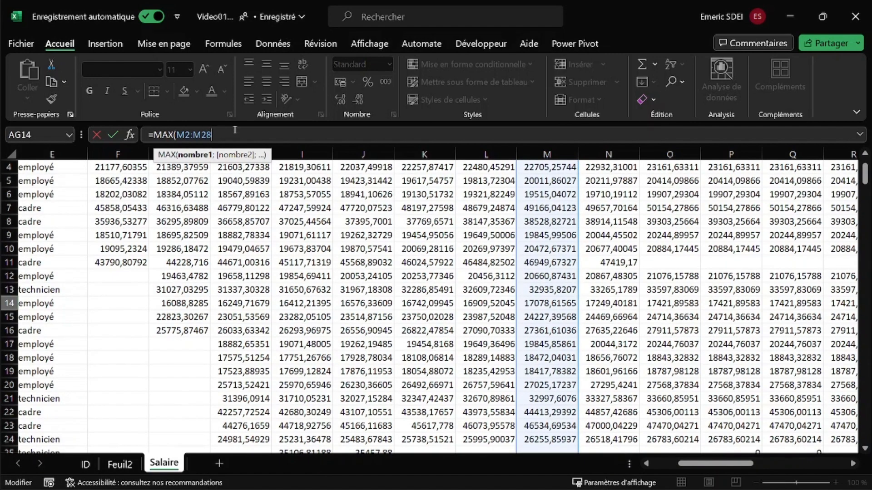
{"action": "type", "text": "0"}
{"action": "key", "text": "Return"}
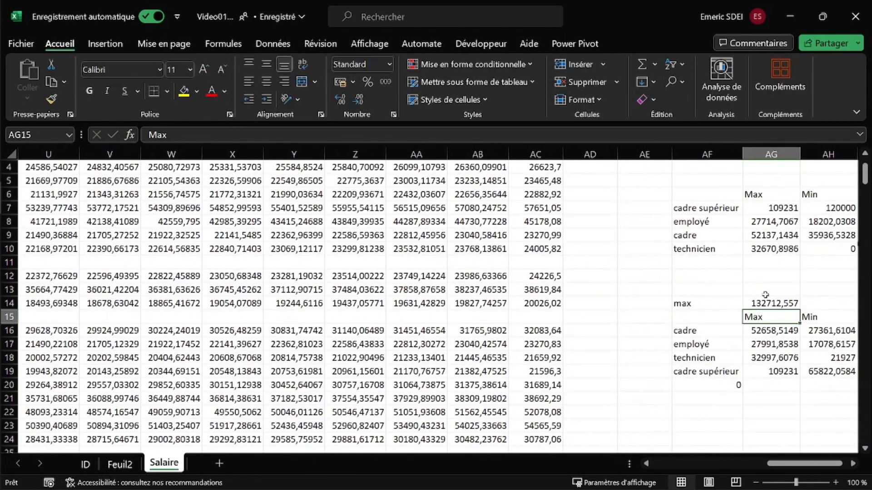
{"action": "left_click", "coordinate": [780, 302]}
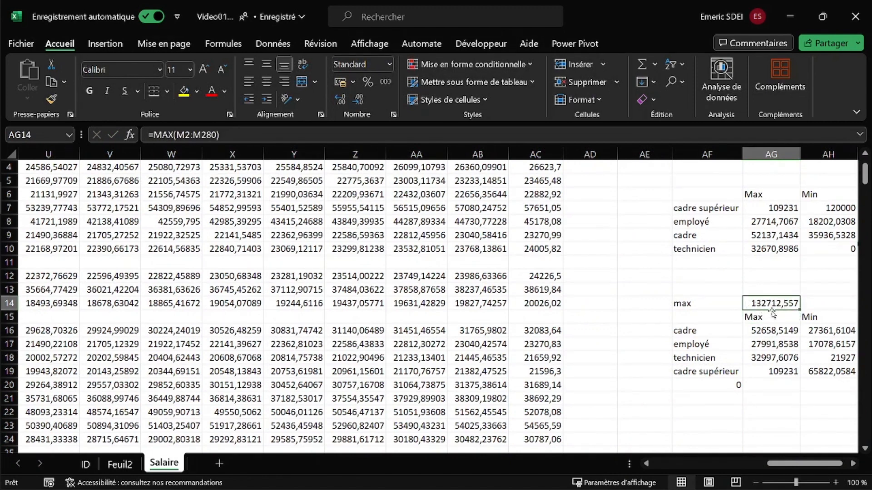
Test the maximums in AG14 and AG19 by clearing the cadre supérieur's 2005 salary in M2, and undo the deletion
{"action": "left_click_drag", "start_coordinate": [797, 464], "coordinate": [686, 463]}
{"action": "scroll", "coordinate": [321, 235], "scroll_direction": "up", "scroll_amount": 1}
{"action": "left_click", "coordinate": [529, 195]}
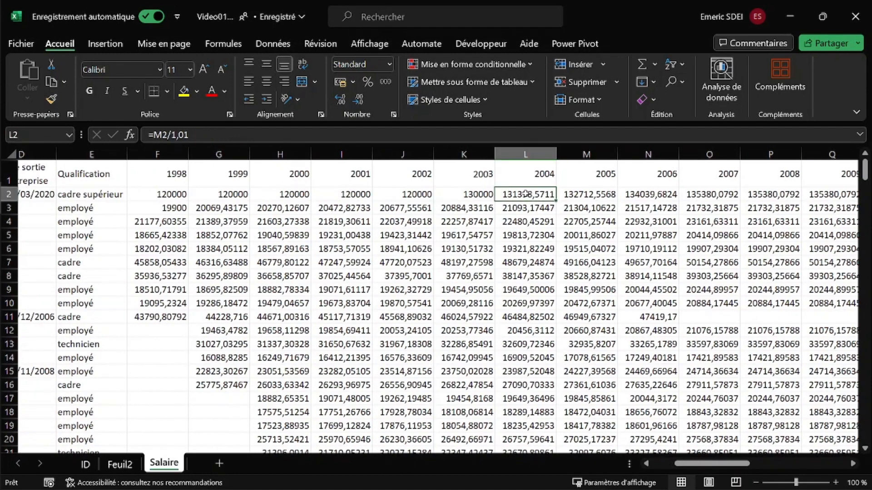
{"action": "left_click", "coordinate": [581, 198]}
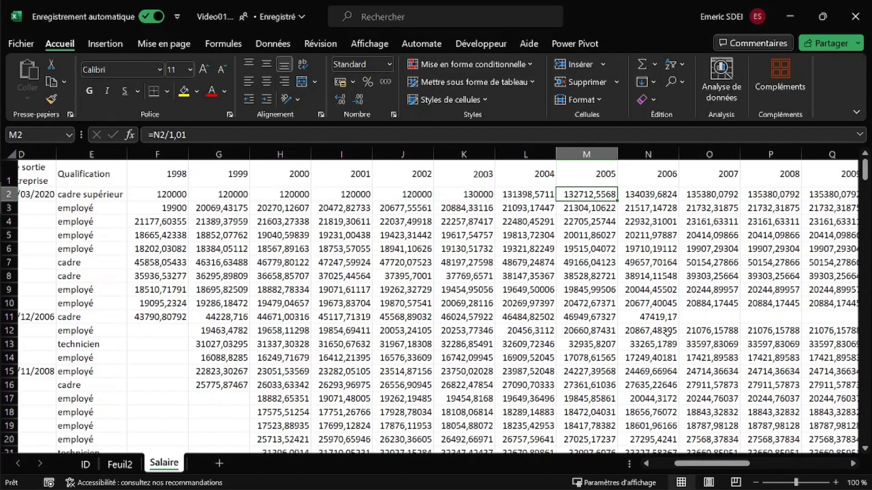
{"action": "key", "text": "Delete"}
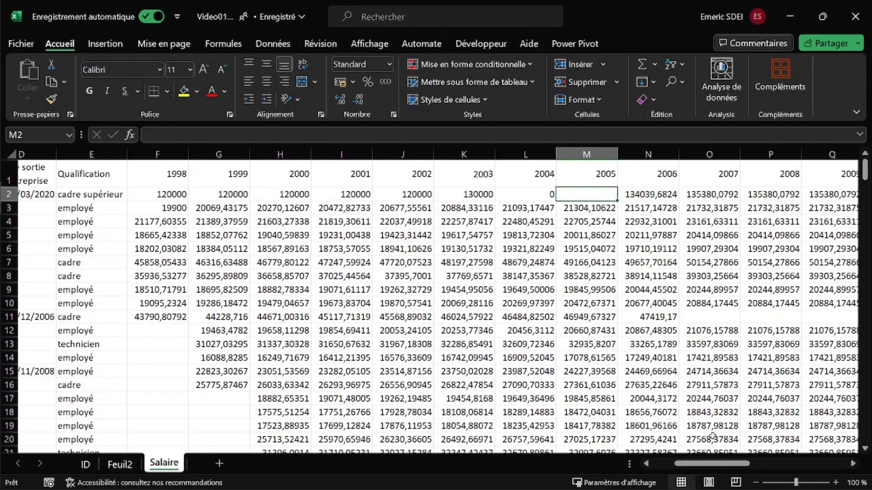
{"action": "left_click_drag", "start_coordinate": [711, 462], "coordinate": [809, 462]}
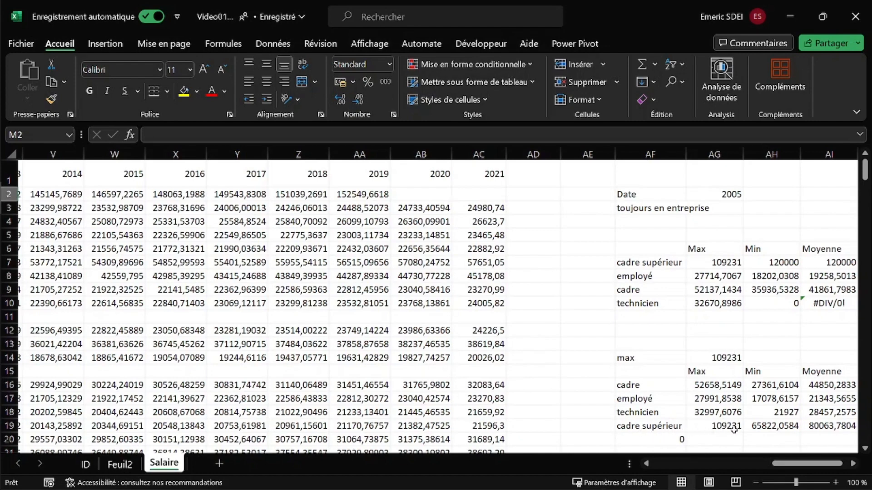
{"action": "scroll", "coordinate": [734, 429], "scroll_direction": "down", "scroll_amount": 2}
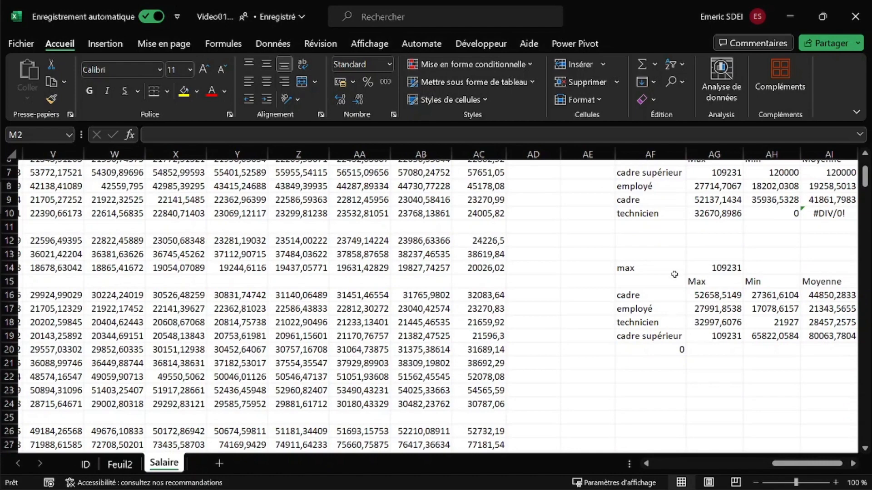
{"action": "scroll", "coordinate": [264, 172], "scroll_direction": "up", "scroll_amount": 2}
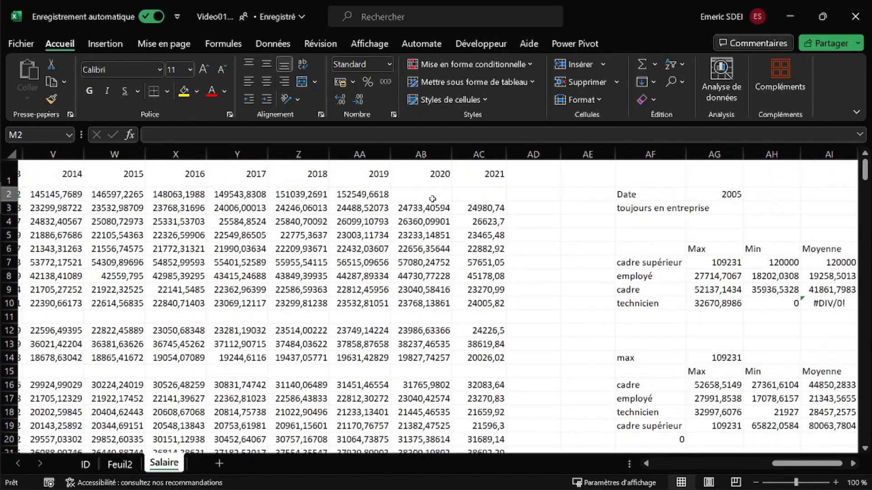
{"action": "key", "text": "ctrl+z"}
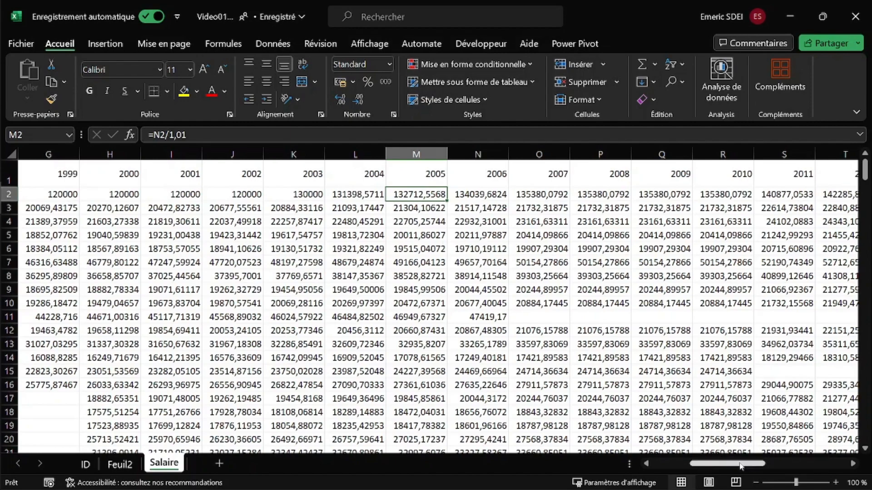
Set the year beside Date in cell AG2 to 2021
{"action": "left_click_drag", "start_coordinate": [741, 465], "coordinate": [853, 464]}
{"action": "left_click", "coordinate": [853, 464]}
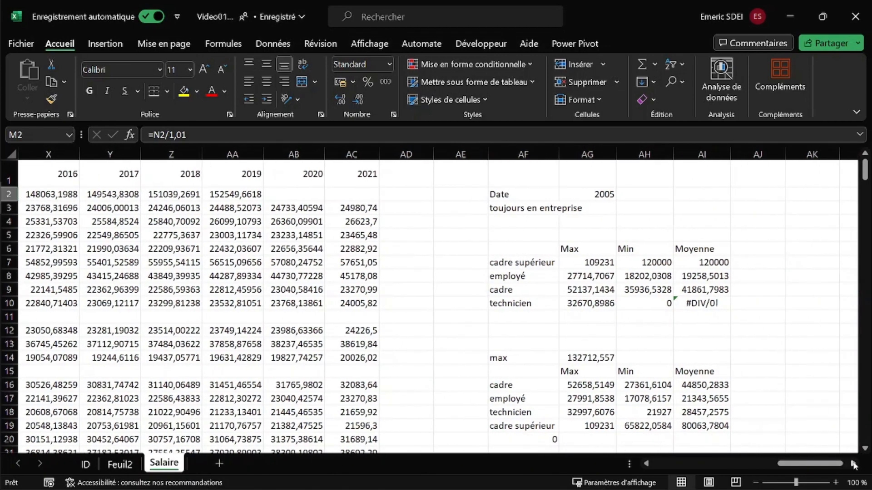
{"action": "left_click", "coordinate": [853, 464]}
{"action": "left_click", "coordinate": [534, 194]}
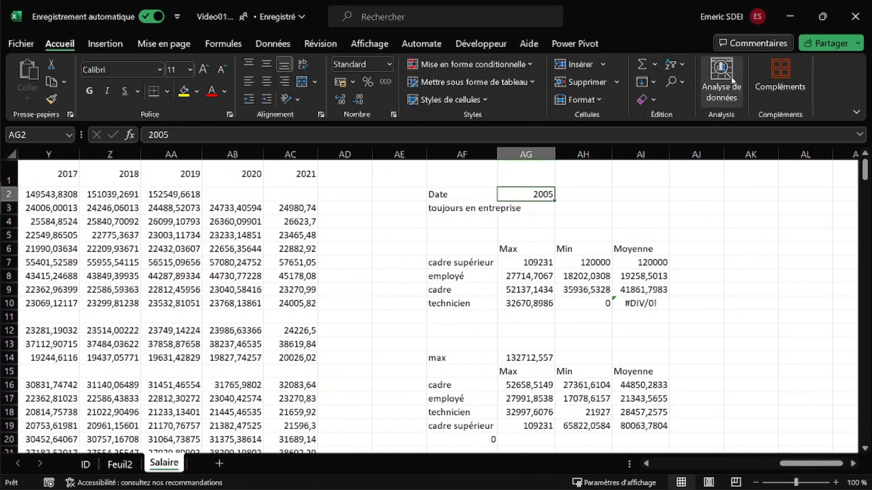
{"action": "type", "text": "20"}
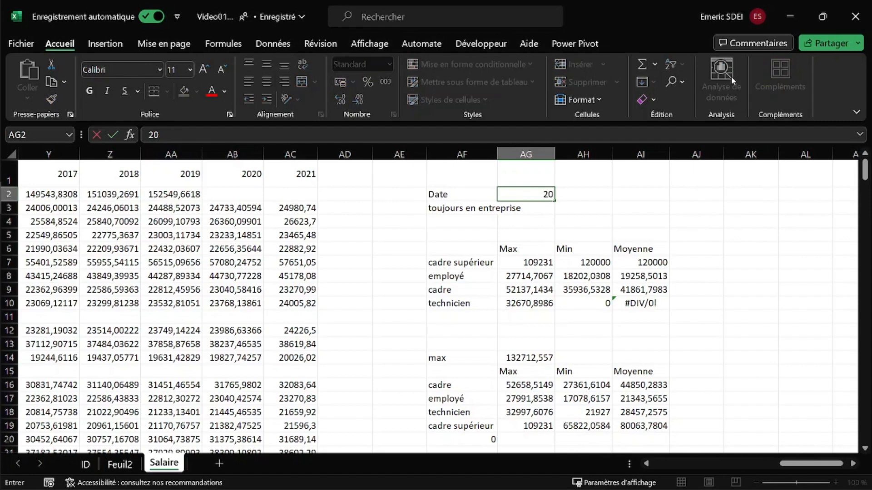
{"action": "type", "text": "21"}
{"action": "key", "text": "Return"}
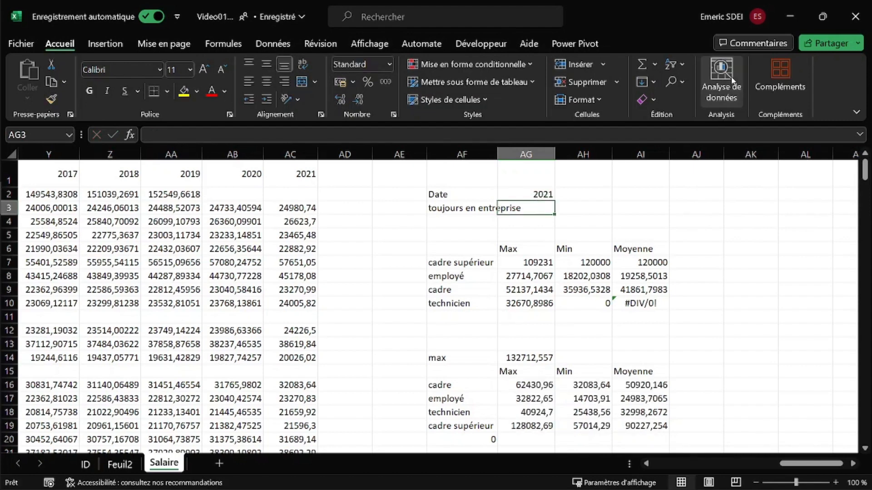
Review the second summary table's results and the UNIQUE formula behind its qualification list in AF16:AF20
{"action": "left_click_drag", "start_coordinate": [514, 347], "coordinate": [695, 440]}
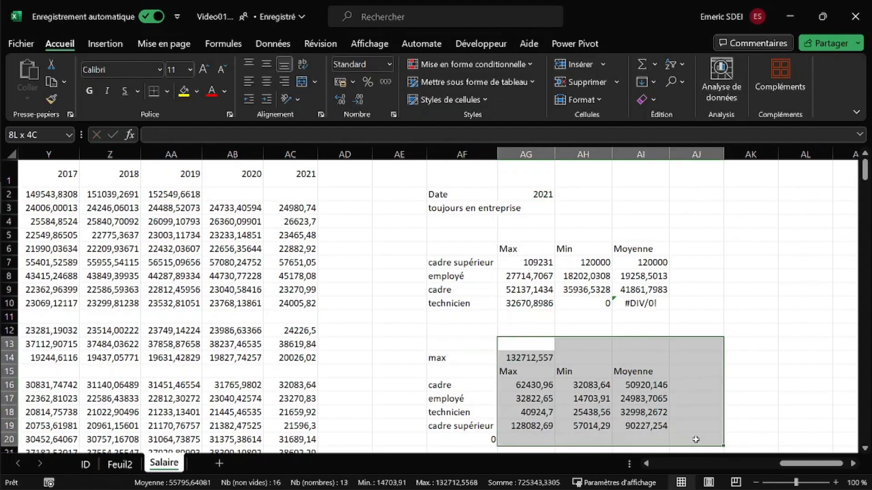
{"action": "left_click", "coordinate": [586, 370]}
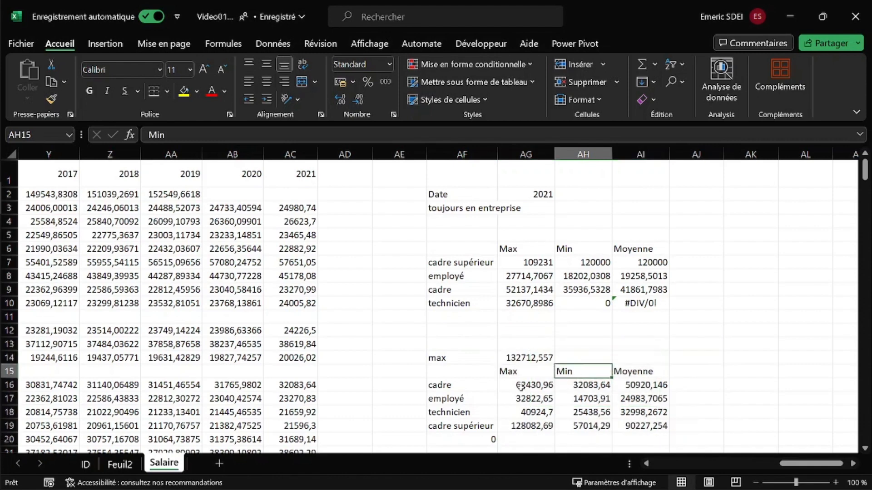
{"action": "left_click", "coordinate": [532, 191]}
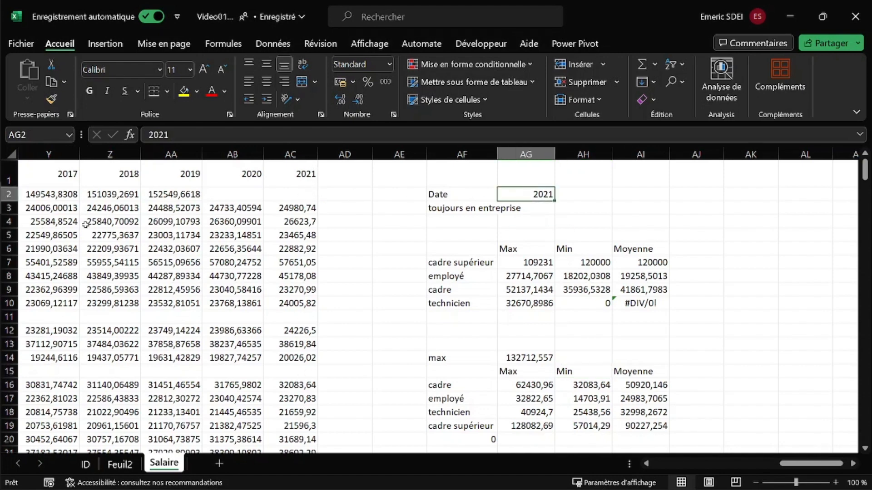
{"action": "scroll", "coordinate": [439, 252], "scroll_direction": "down", "scroll_amount": 2}
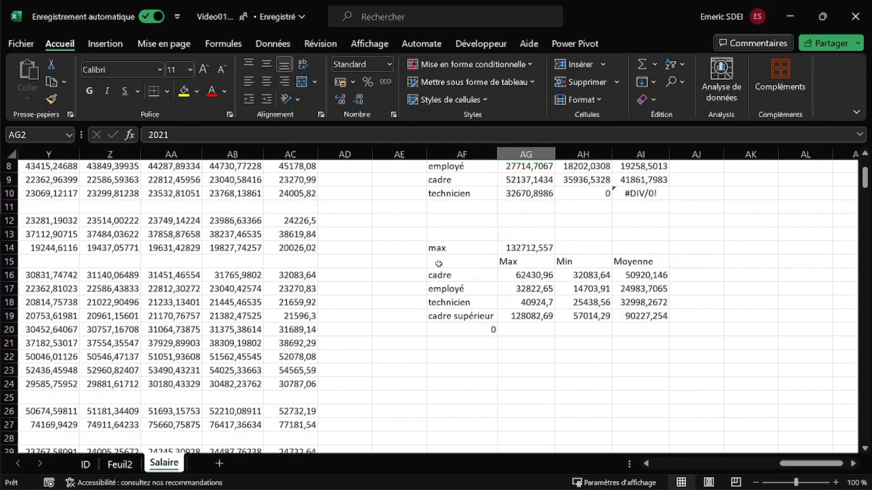
{"action": "left_click", "coordinate": [492, 331]}
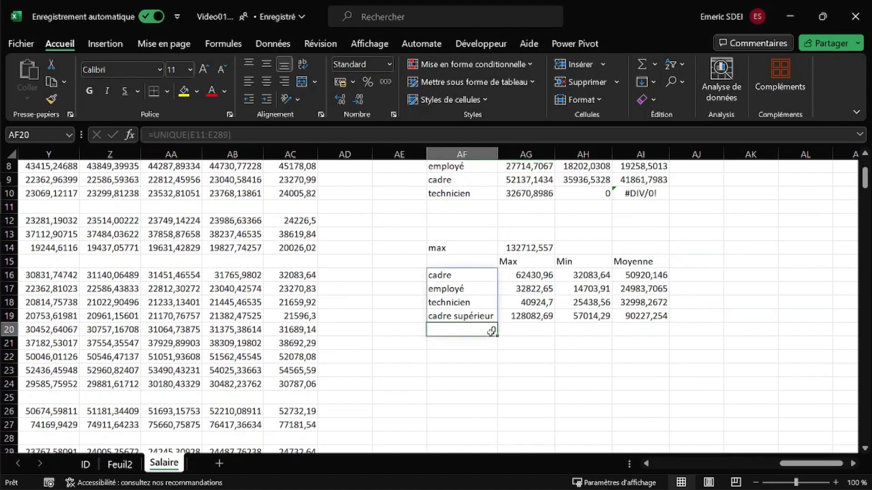
{"action": "left_click", "coordinate": [443, 276]}
{"action": "scroll", "coordinate": [544, 301], "scroll_direction": "up", "scroll_amount": 3}
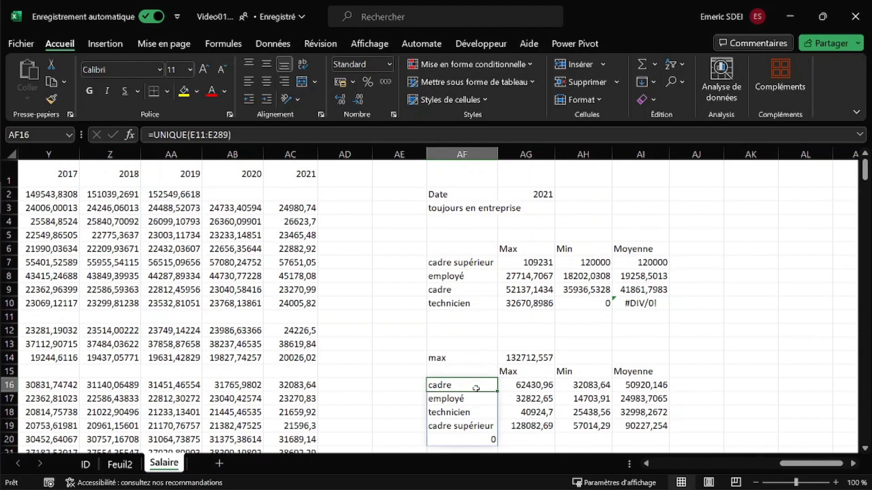
Copy the second summary table AF15:AI20, headers included, to the range starting at AF22
{"action": "scroll", "coordinate": [473, 375], "scroll_direction": "down", "scroll_amount": 3}
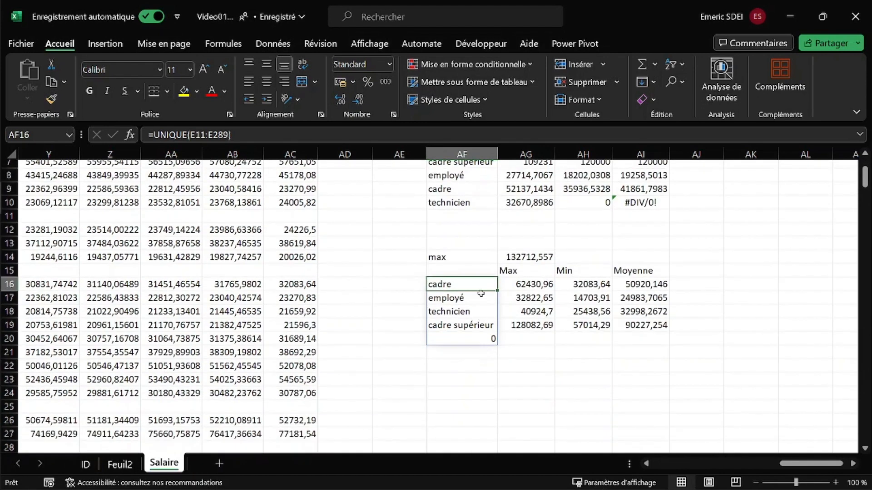
{"action": "left_click_drag", "start_coordinate": [464, 272], "coordinate": [643, 336]}
{"action": "left_click_drag", "start_coordinate": [544, 265], "coordinate": [548, 370]}
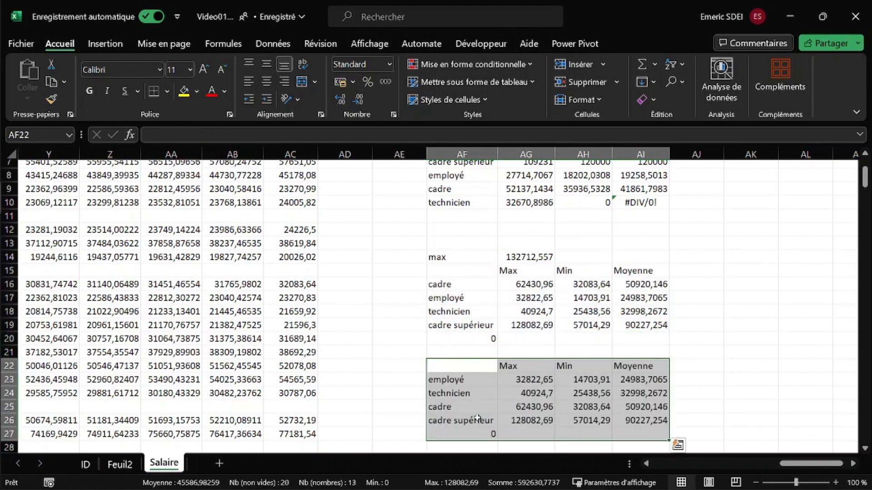
Shorten the copied qualification list's range by changing the formula in AF23 to =UNIQUE(E18:E280)
{"action": "left_click", "coordinate": [461, 379]}
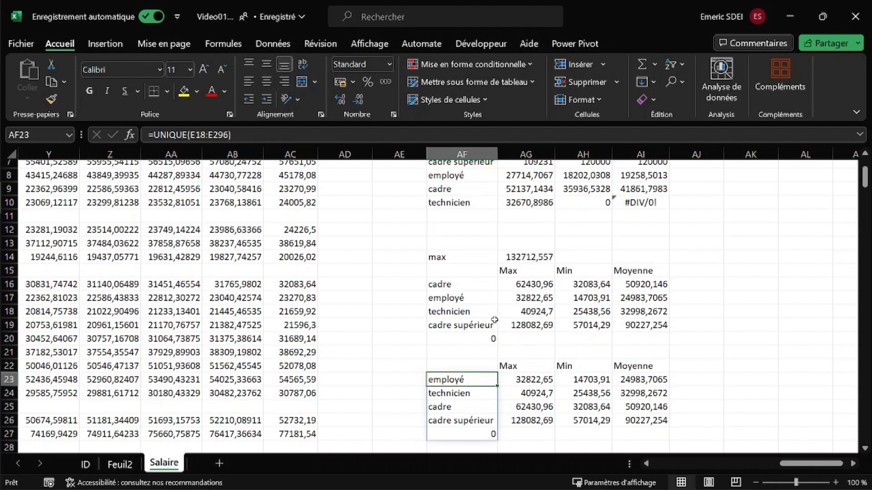
{"action": "left_click", "coordinate": [227, 134]}
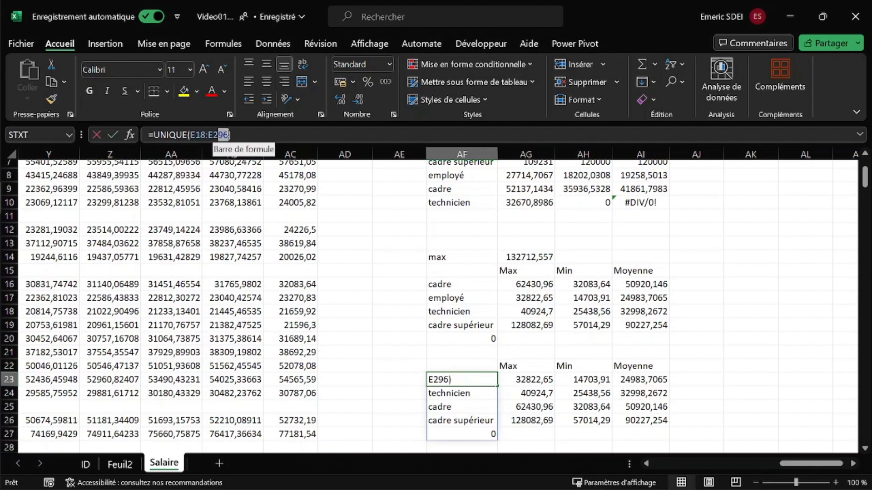
{"action": "key", "text": "BackSpace"}
{"action": "key", "text": "BackSpace"}
{"action": "type", "text": "80"}
{"action": "key", "text": "Return"}
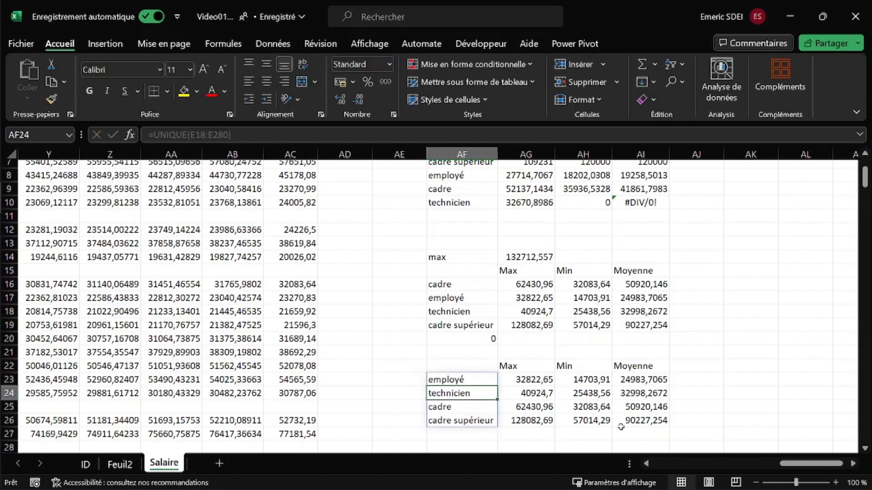
Examine the DECALER range argument and its year reference in the employé Max formula in AG23, leaving the formula unedited
{"action": "left_click", "coordinate": [533, 382]}
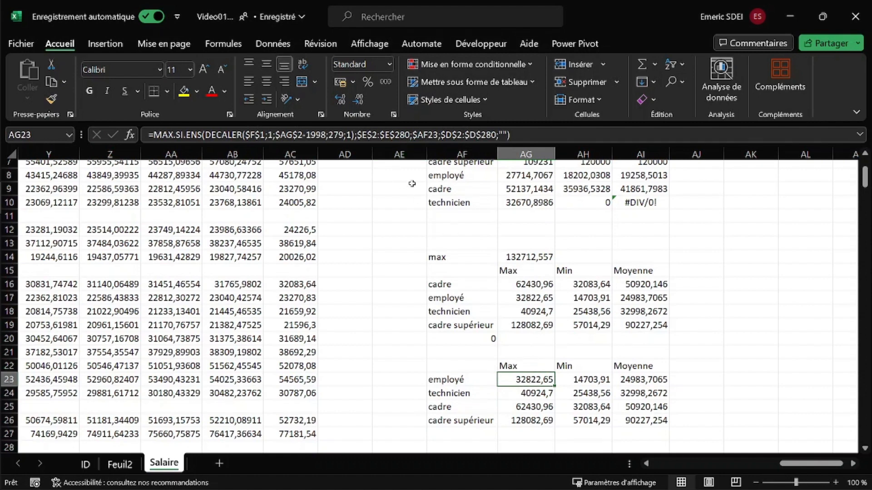
{"action": "left_click", "coordinate": [176, 135]}
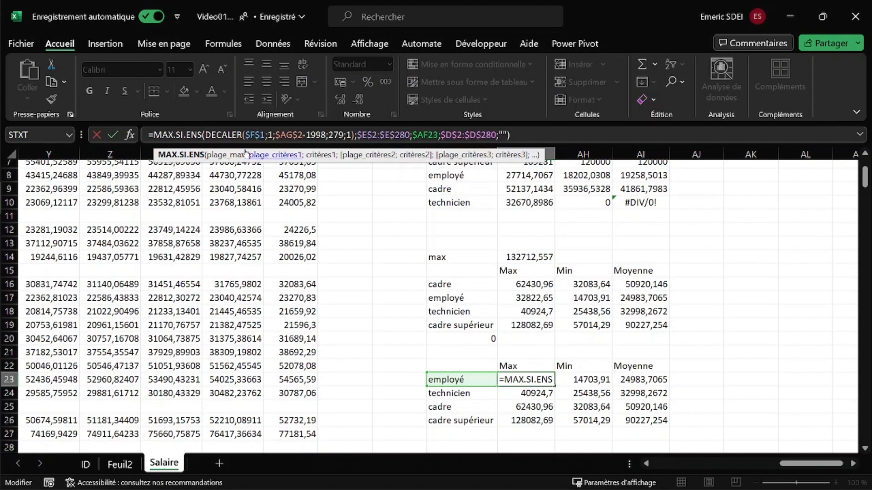
{"action": "left_click_drag", "start_coordinate": [204, 135], "coordinate": [354, 135]}
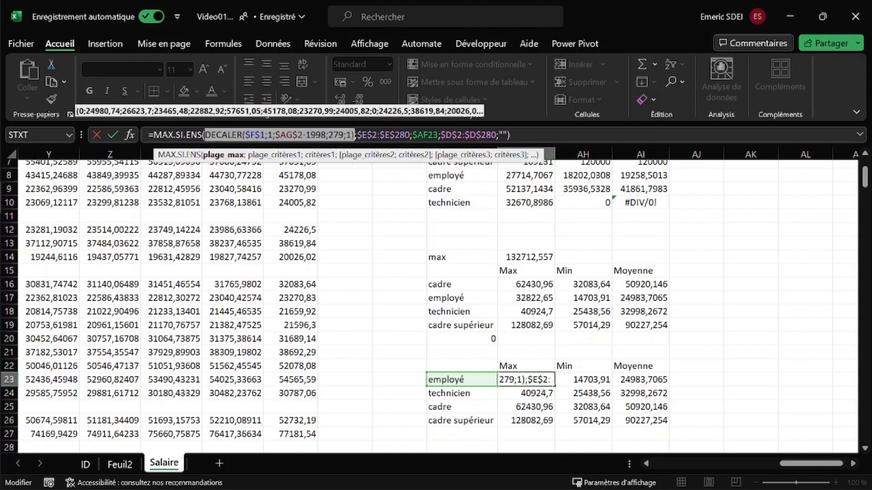
{"action": "scroll", "coordinate": [522, 273], "scroll_direction": "up", "scroll_amount": 2}
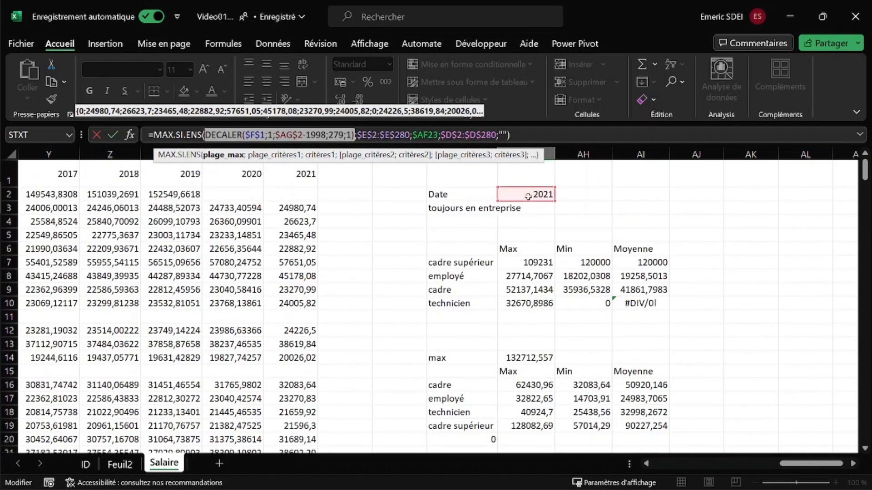
{"action": "key", "text": "Escape"}
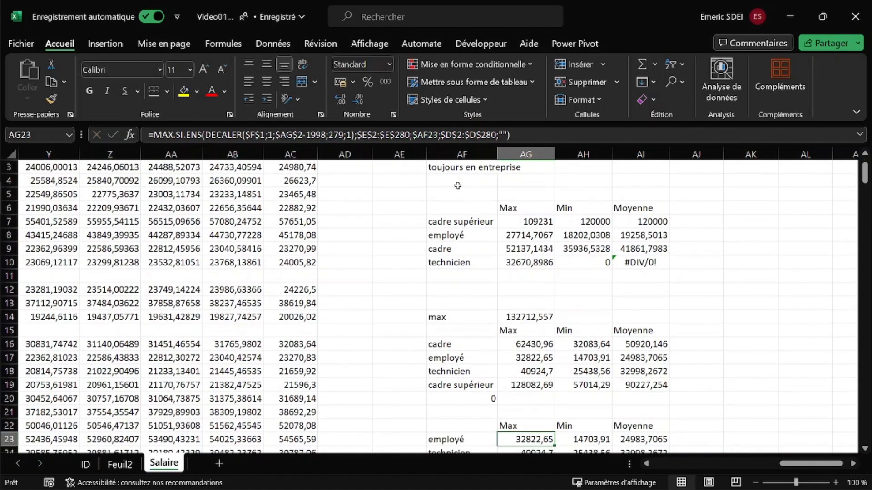
Add the label "Date fin" in cell AF4, below the "toujours en entreprise" label
{"action": "left_click", "coordinate": [455, 179]}
{"action": "type", "text": "Date"}
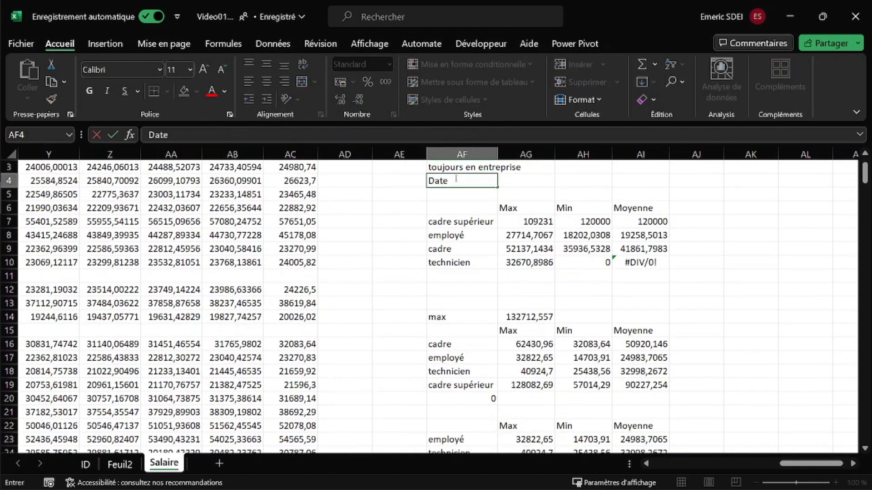
{"action": "type", "text": " fin"}
{"action": "key", "text": "Return"}
Set the Date year in AG2 to 1998 and enter 2021 as the Date fin year in AG4
{"action": "key", "text": "Up"}
{"action": "key", "text": "Up"}
{"action": "key", "text": "Up"}
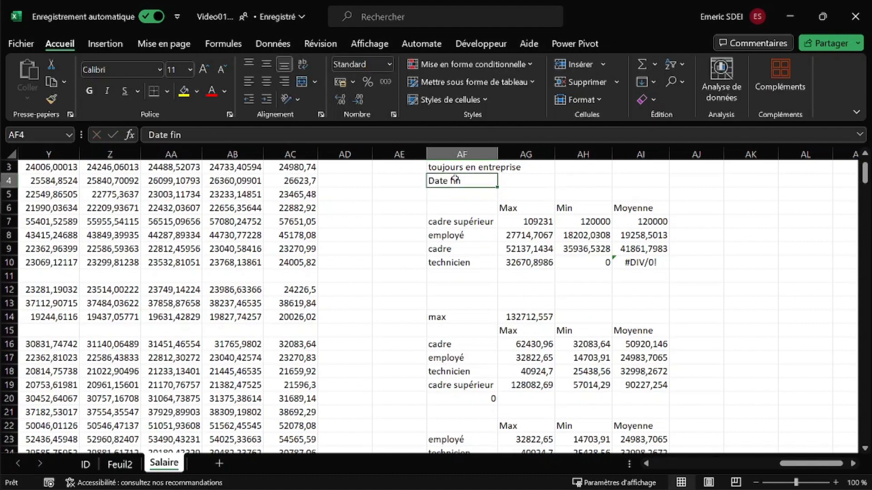
{"action": "key", "text": "Up"}
{"action": "key", "text": "Down"}
{"action": "key", "text": "Right"}
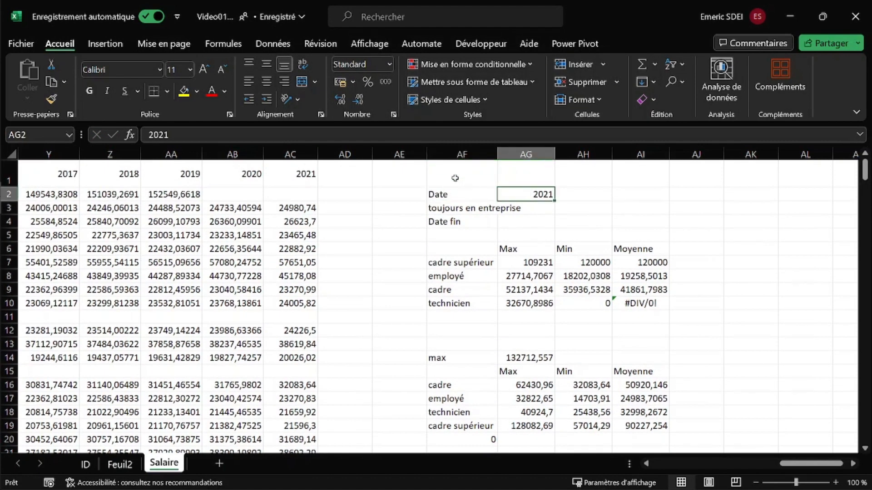
{"action": "type", "text": "1998"}
{"action": "key", "text": "Return"}
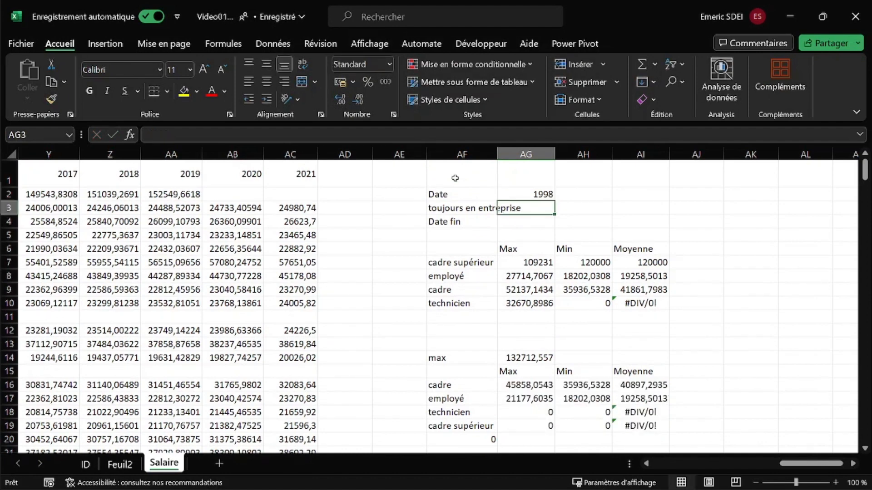
{"action": "key", "text": "Down"}
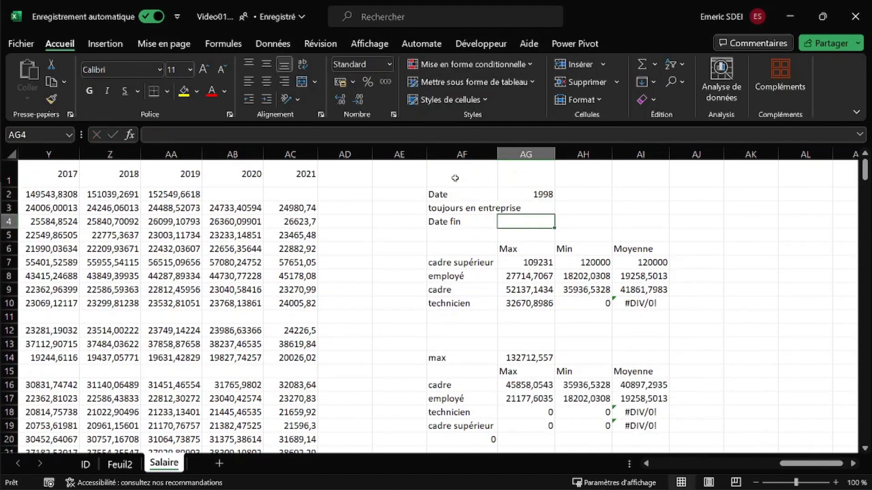
{"action": "type", "text": "2021"}
{"action": "key", "text": "Return"}
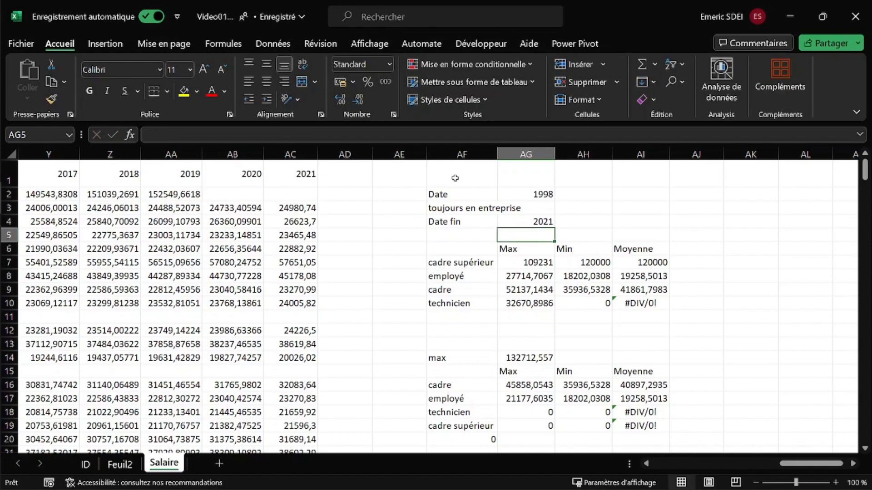
Reduce the employé Max formula in AG23 to =MAX(DECALER($F$1;1;$AG$2-1998;279;1)) and fill it down to AG26
{"action": "scroll", "coordinate": [578, 197], "scroll_direction": "down", "scroll_amount": 4}
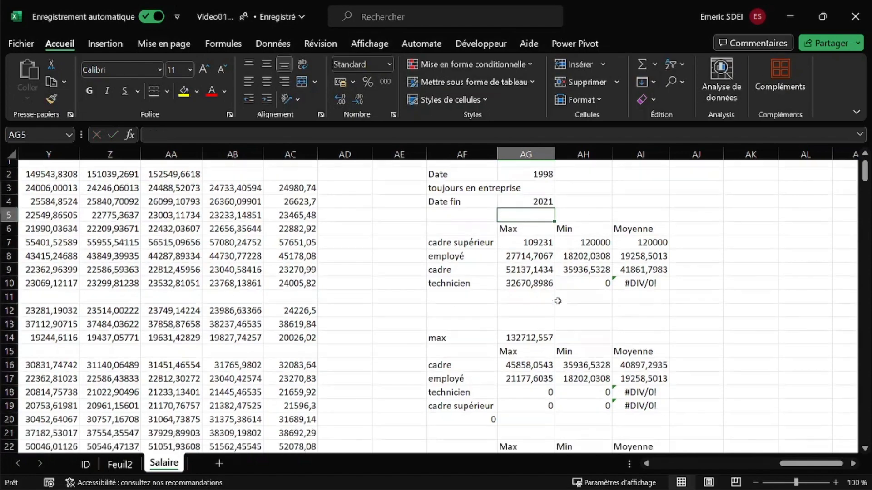
{"action": "scroll", "coordinate": [534, 199], "scroll_direction": "up", "scroll_amount": 4}
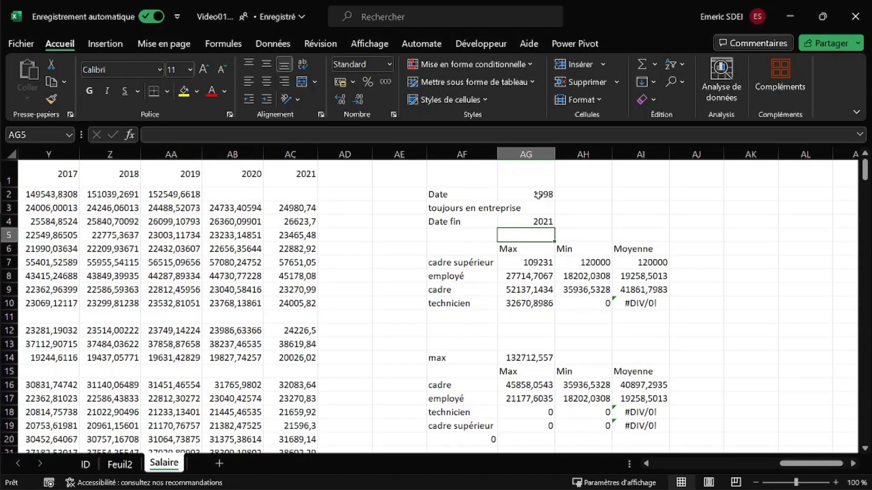
{"action": "scroll", "coordinate": [534, 198], "scroll_direction": "down", "scroll_amount": 3}
{"action": "left_click", "coordinate": [535, 362]}
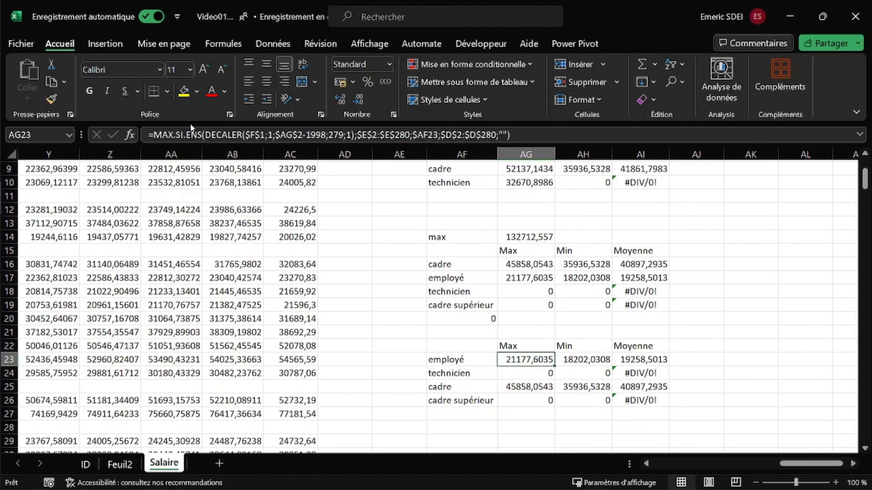
{"action": "left_click", "coordinate": [224, 135]}
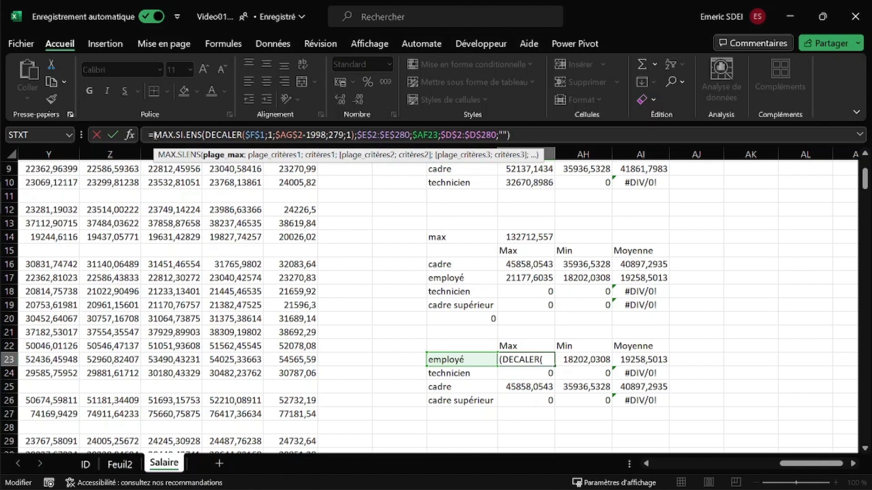
{"action": "left_click_drag", "start_coordinate": [155, 135], "coordinate": [202, 132]}
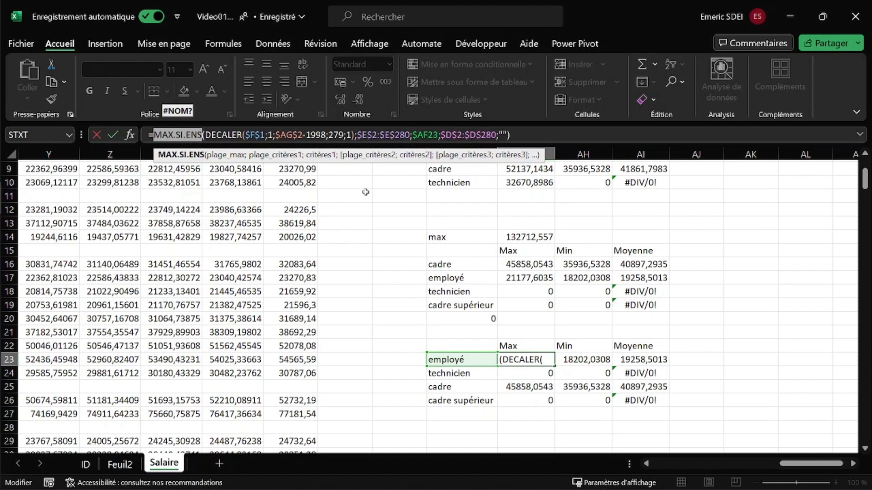
{"action": "type", "text": "max"}
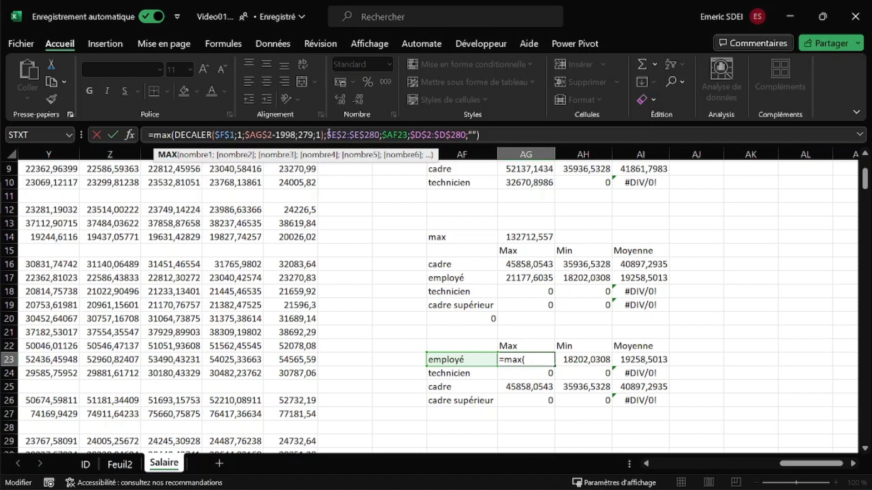
{"action": "left_click_drag", "start_coordinate": [329, 132], "coordinate": [479, 135]}
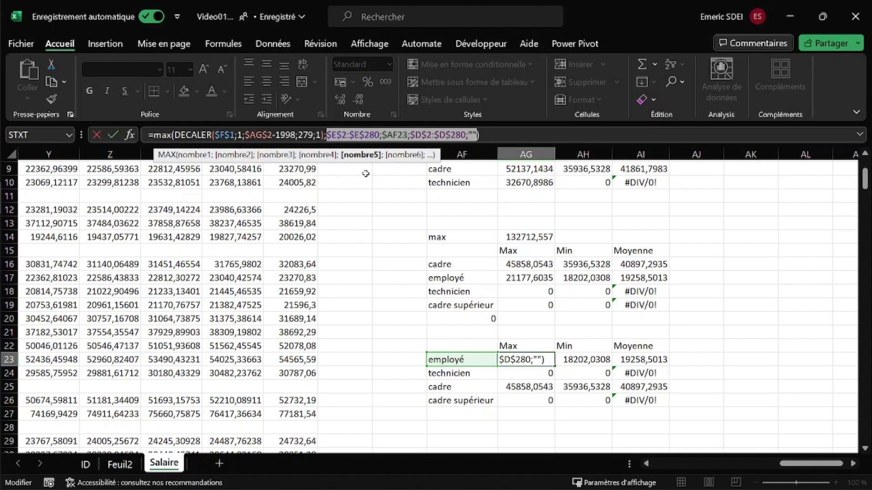
{"action": "key", "text": "BackSpace"}
{"action": "key", "text": "BackSpace"}
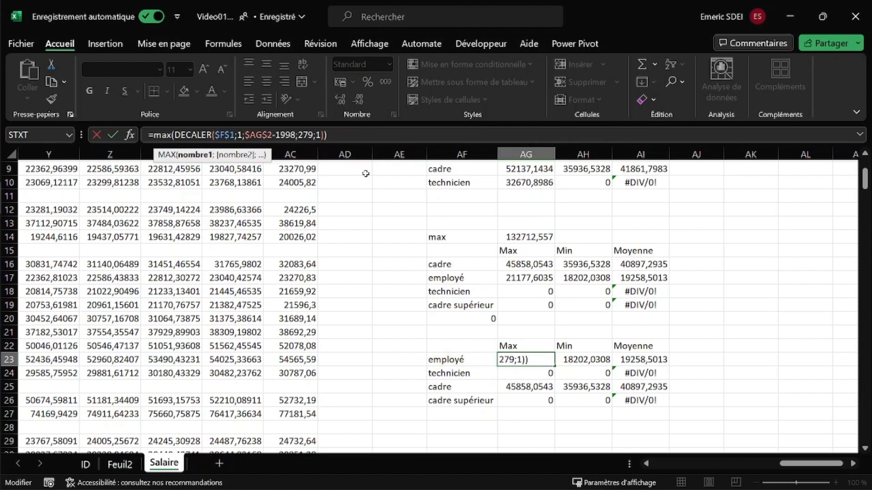
{"action": "key", "text": "Return"}
{"action": "key", "text": "Up"}
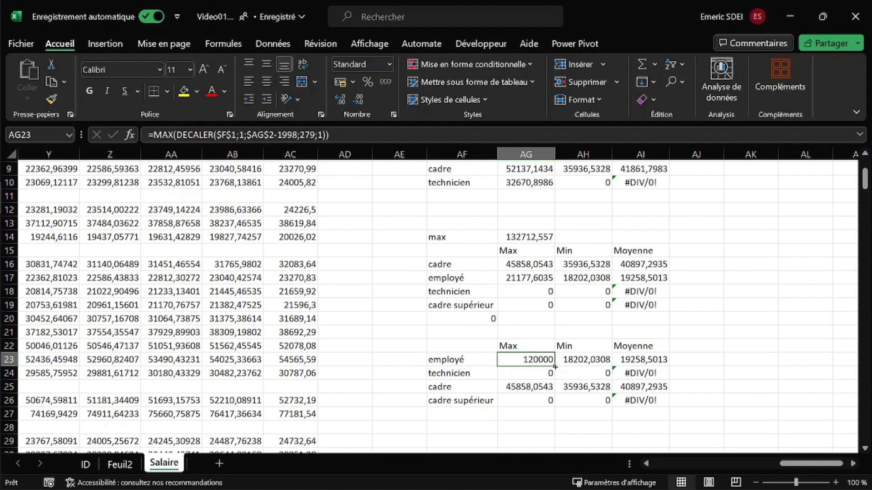
{"action": "left_click_drag", "start_coordinate": [555, 366], "coordinate": [554, 407]}
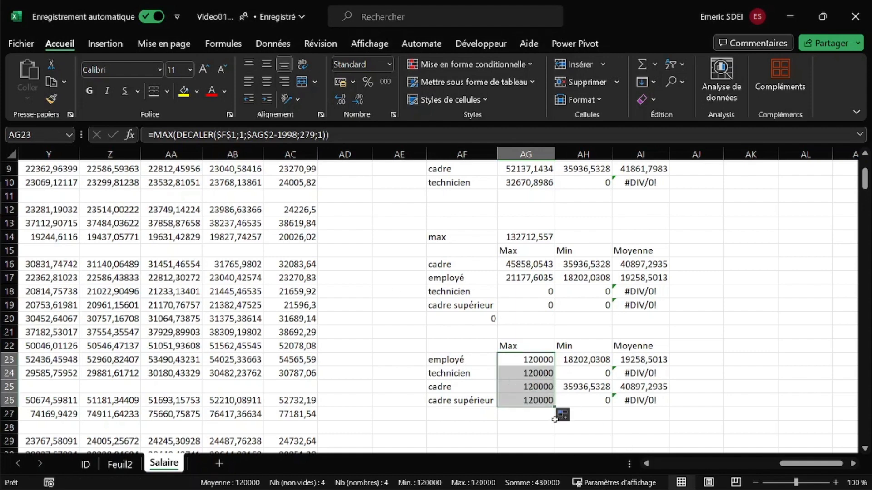
Replace the DECALER width argument in AG23's MAX formula with the year difference AG4-AG2
{"action": "left_click", "coordinate": [534, 359]}
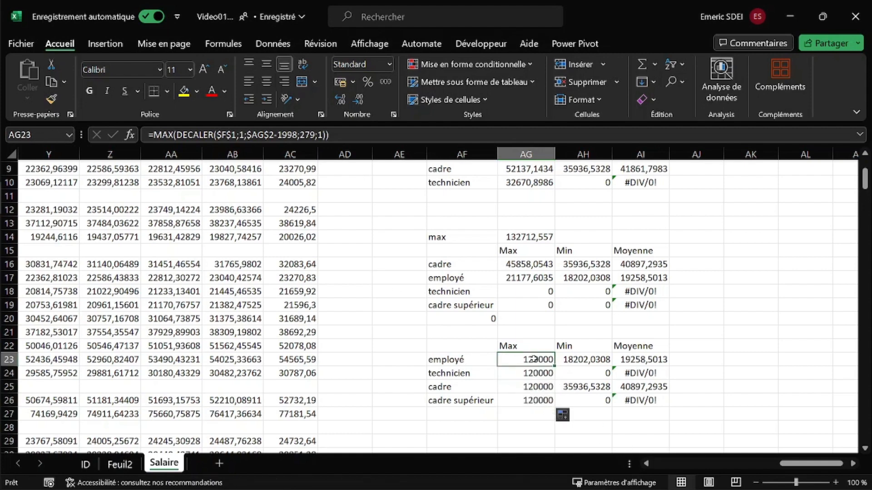
{"action": "left_click", "coordinate": [226, 135]}
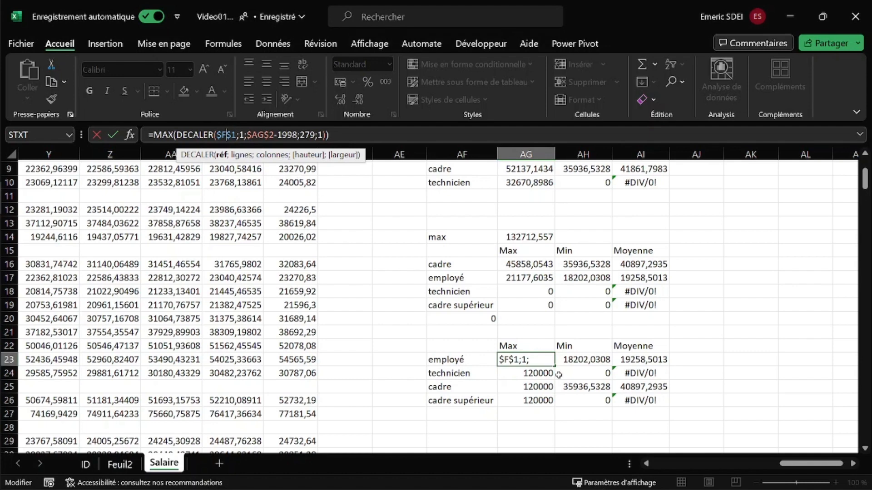
{"action": "scroll", "coordinate": [557, 372], "scroll_direction": "up", "scroll_amount": 3}
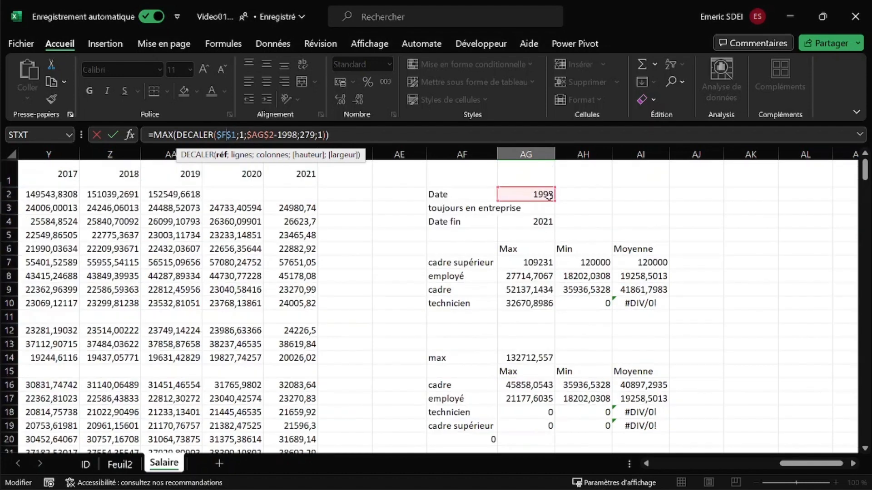
{"action": "left_click", "coordinate": [261, 135]}
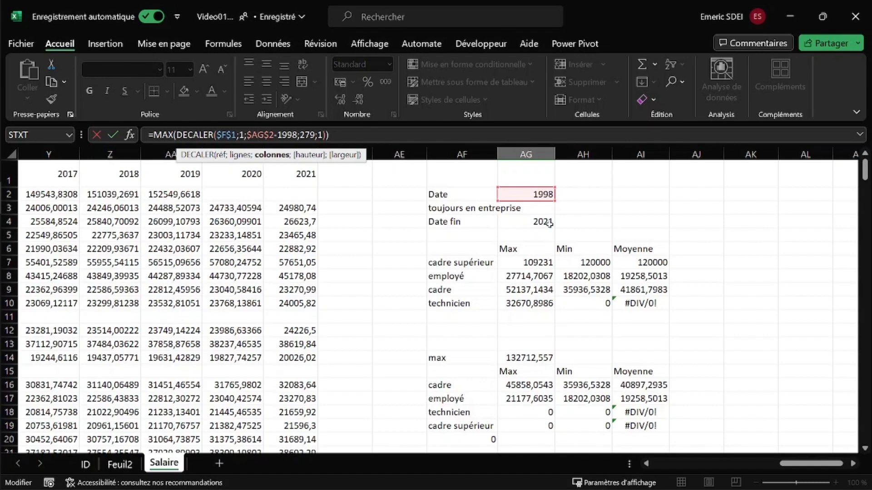
{"action": "double_click", "coordinate": [304, 135]}
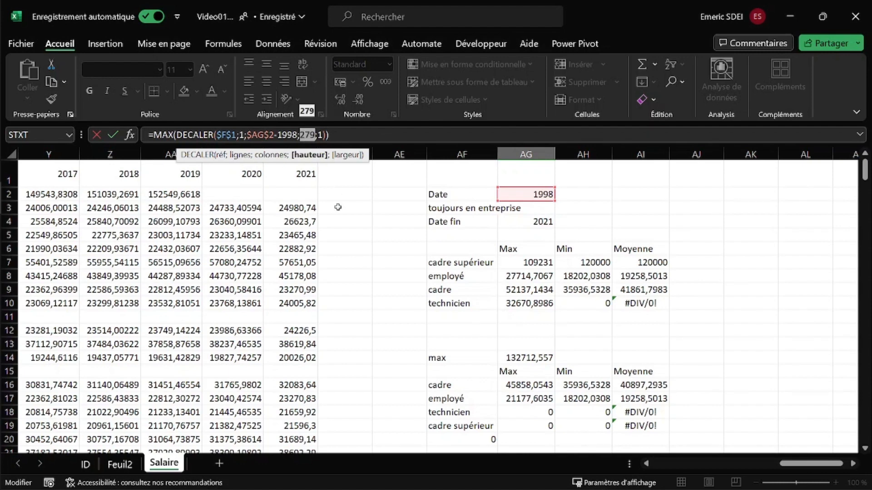
{"action": "double_click", "coordinate": [319, 135]}
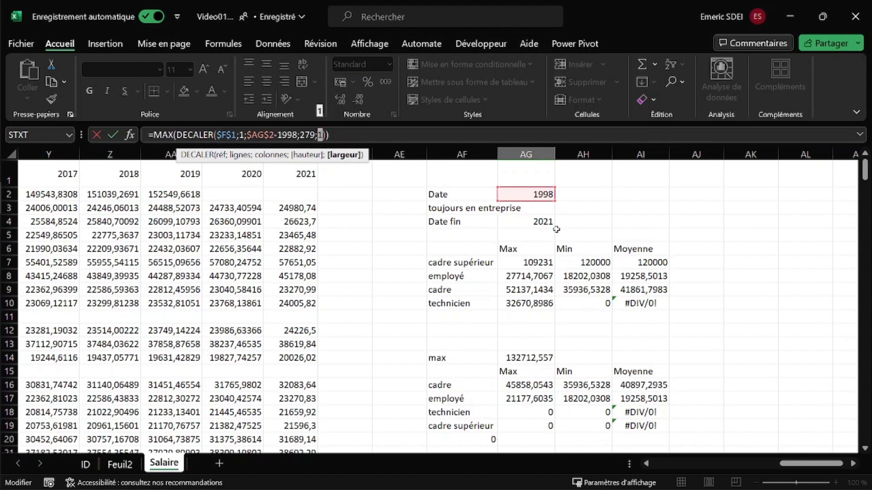
{"action": "key", "text": "BackSpace"}
{"action": "left_click", "coordinate": [538, 222]}
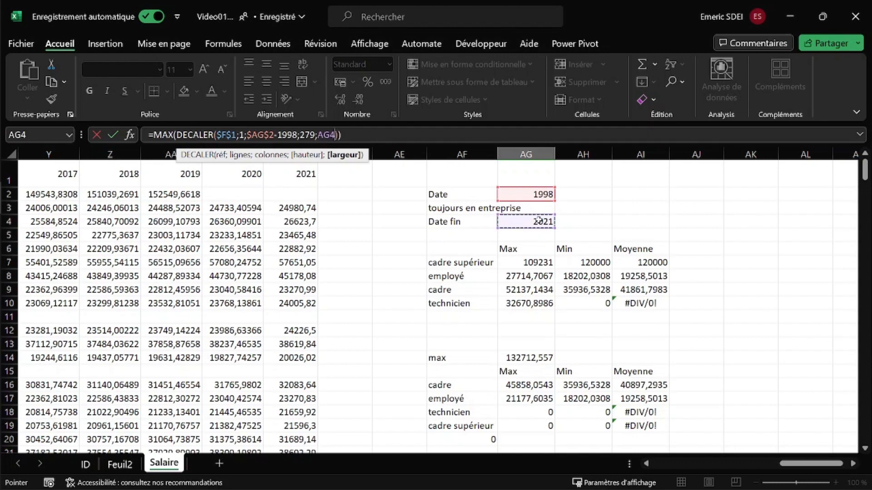
{"action": "type", "text": "-"}
{"action": "left_click", "coordinate": [534, 194]}
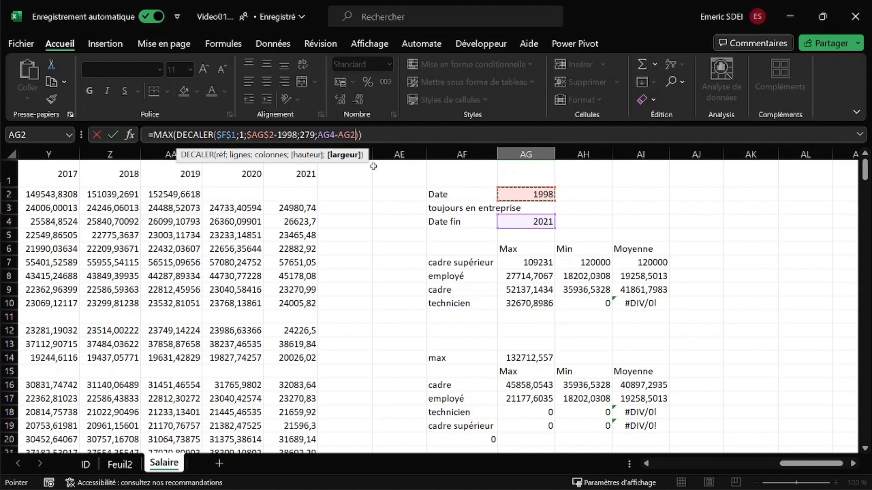
Make both year references in AG23's width argument absolute, giving $AG$4-$AG$2, and enter the formula
{"action": "left_click", "coordinate": [330, 135]}
{"action": "key", "text": "F4"}
{"action": "left_click", "coordinate": [361, 135]}
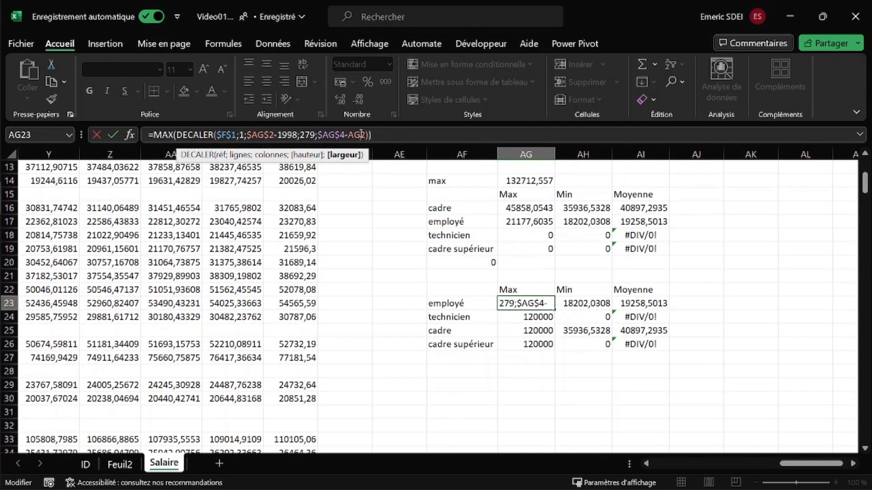
{"action": "key", "text": "F4"}
{"action": "key", "text": "Return"}
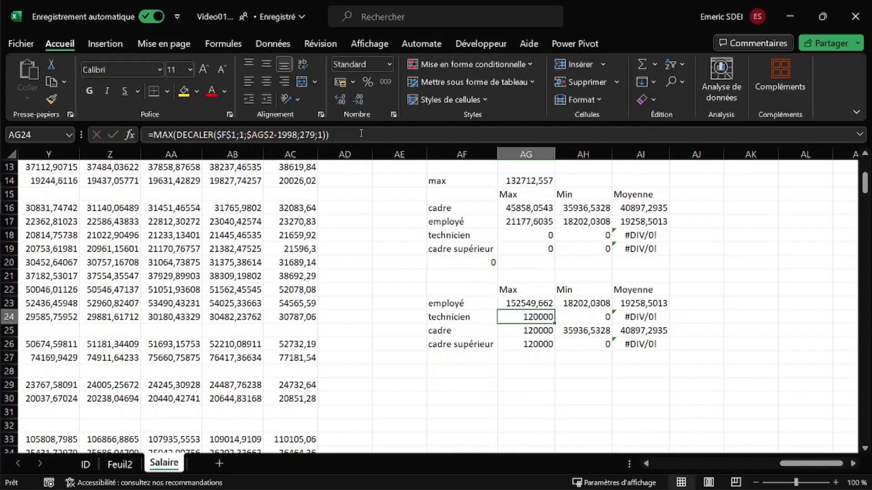
Set the Date fin year in AG4 to 1999 and check the third table's Max result in AG23
{"action": "left_click", "coordinate": [528, 305]}
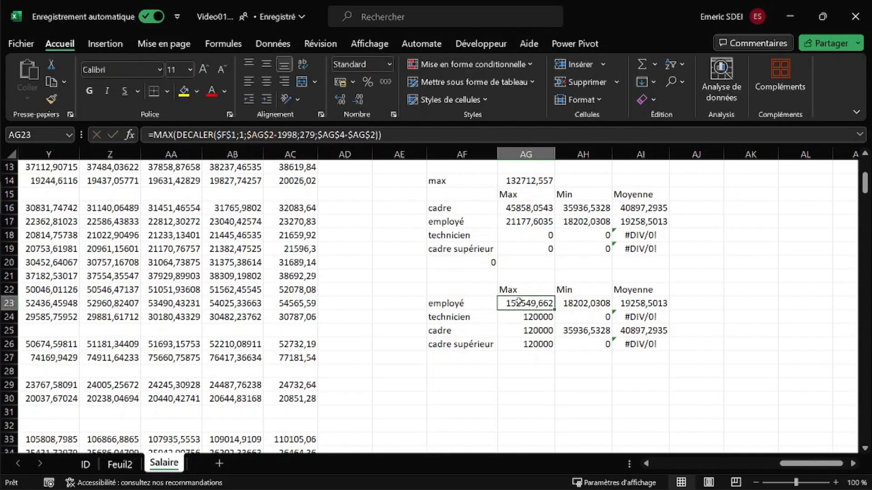
{"action": "scroll", "coordinate": [556, 342], "scroll_direction": "up", "scroll_amount": 4}
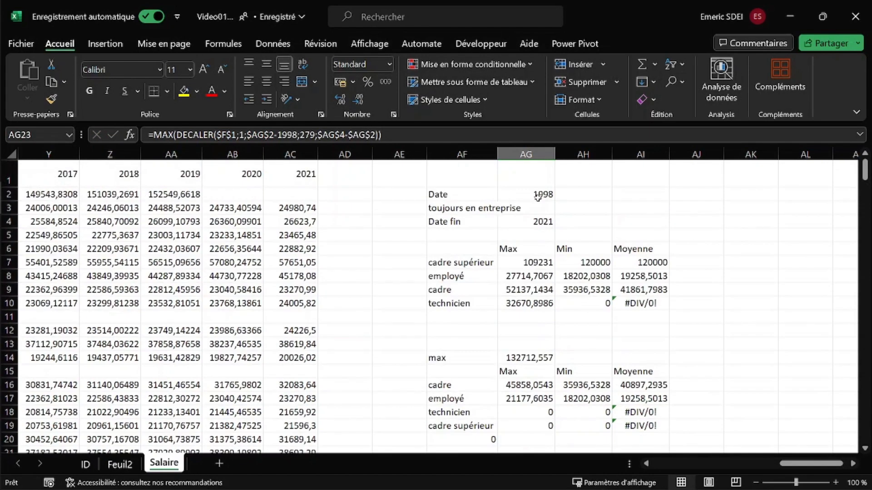
{"action": "left_click", "coordinate": [538, 221]}
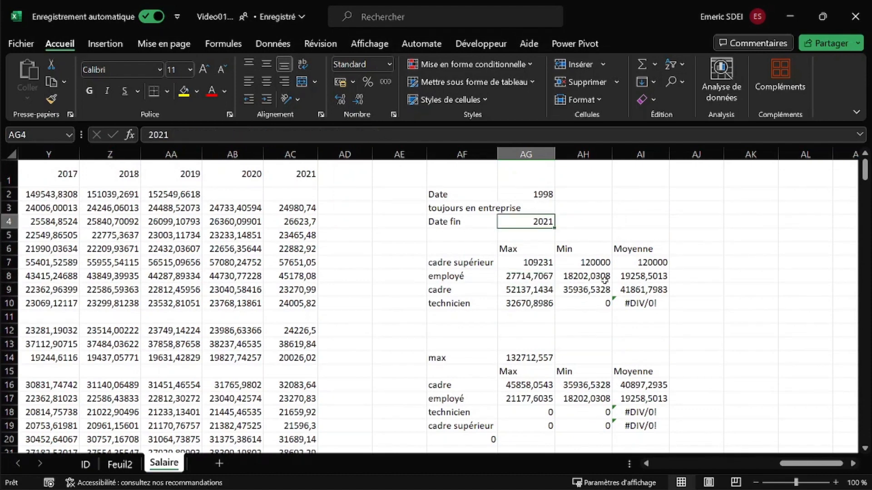
{"action": "type", "text": "1999"}
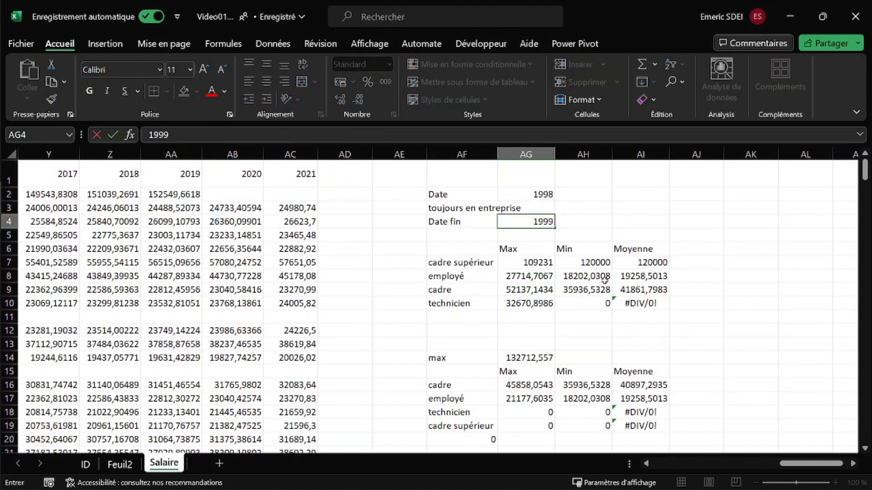
{"action": "key", "text": "Return"}
{"action": "scroll", "coordinate": [599, 308], "scroll_direction": "down", "scroll_amount": 3}
{"action": "scroll", "coordinate": [594, 326], "scroll_direction": "down", "scroll_amount": 2}
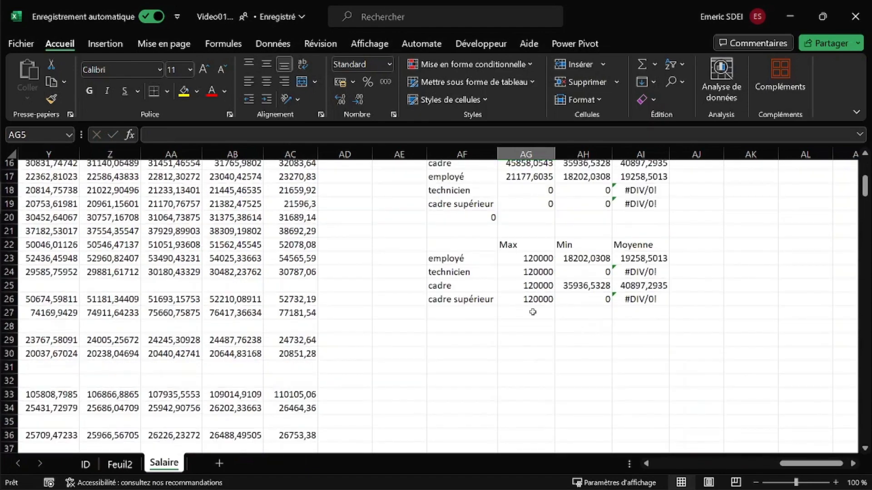
{"action": "scroll", "coordinate": [546, 279], "scroll_direction": "up", "scroll_amount": 5}
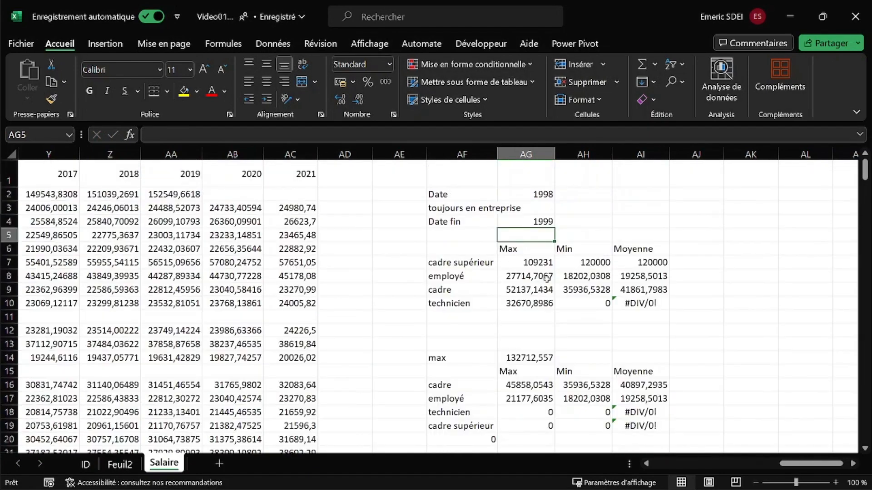
Set the Date year in AG2 to 2019 and Date fin in AG4 to 2021, and check AG23's Max against the 2019 salaries
{"action": "left_click", "coordinate": [536, 194]}
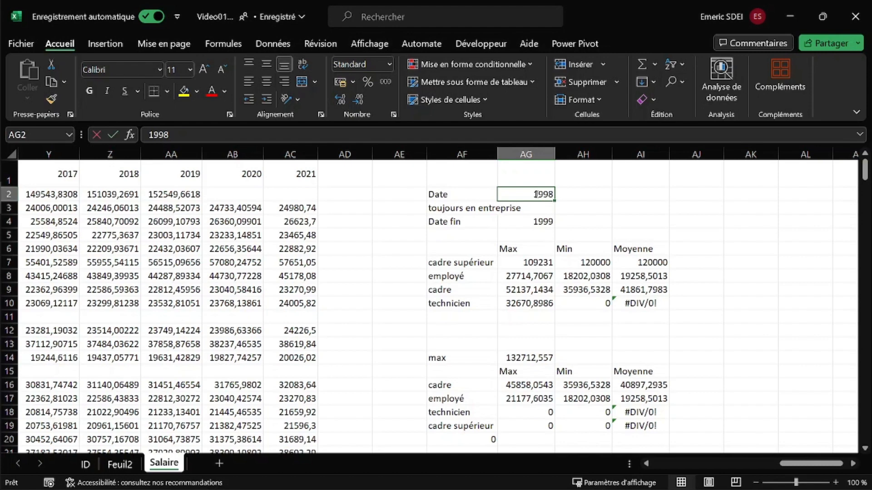
{"action": "type", "text": "2019"}
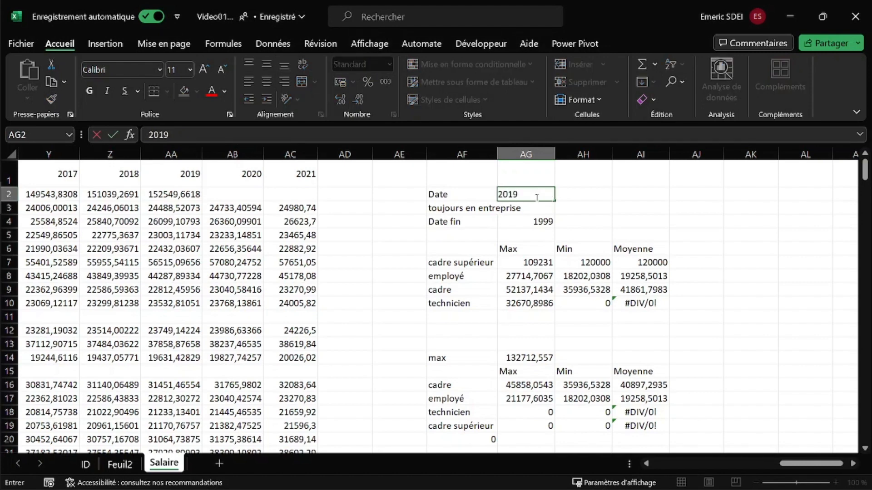
{"action": "left_click", "coordinate": [537, 222]}
{"action": "type", "text": "2021"}
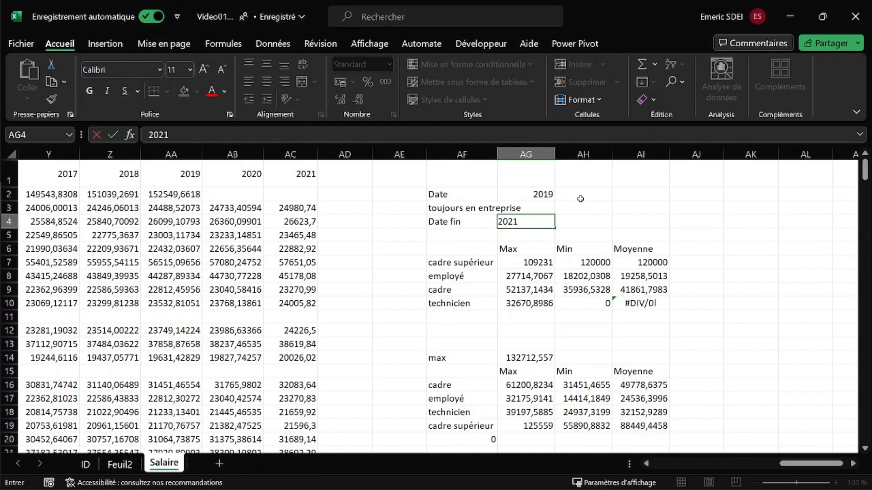
{"action": "key", "text": "Return"}
{"action": "scroll", "coordinate": [554, 290], "scroll_direction": "down", "scroll_amount": 1}
{"action": "scroll", "coordinate": [555, 290], "scroll_direction": "down", "scroll_amount": 6}
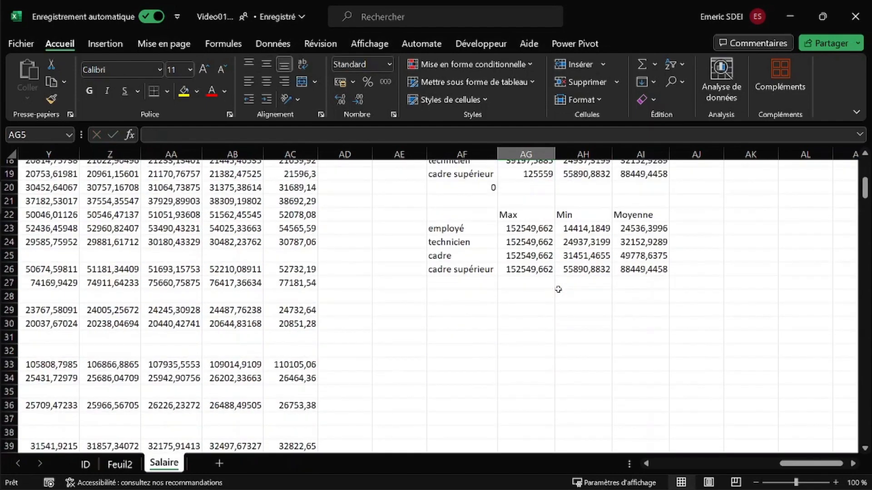
{"action": "scroll", "coordinate": [557, 288], "scroll_direction": "up", "scroll_amount": 1}
{"action": "left_click", "coordinate": [522, 270]}
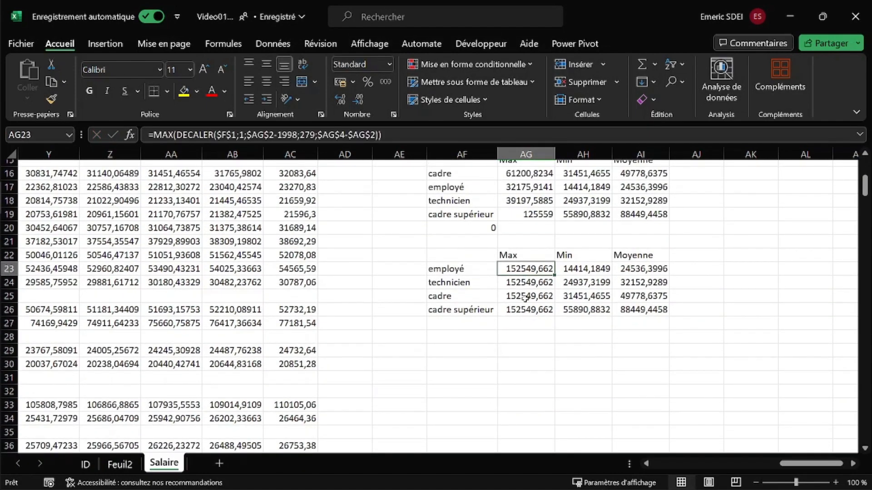
{"action": "scroll", "coordinate": [524, 300], "scroll_direction": "up", "scroll_amount": 5}
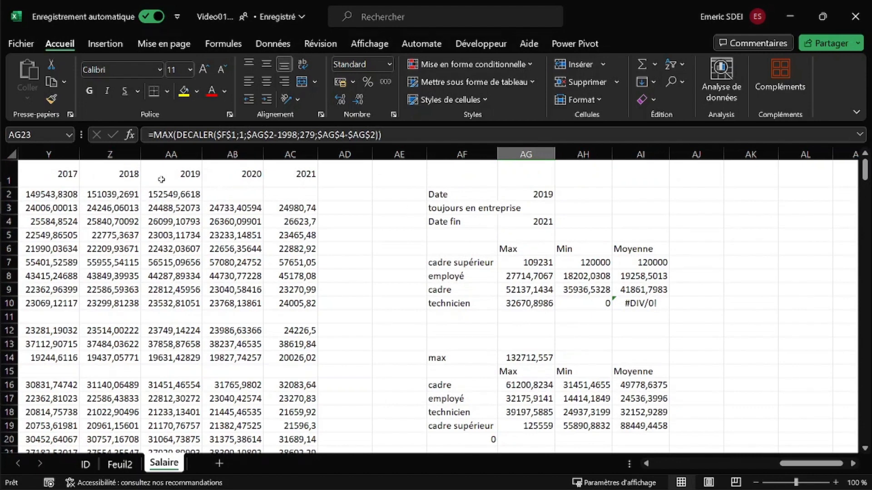
{"action": "left_click", "coordinate": [170, 196]}
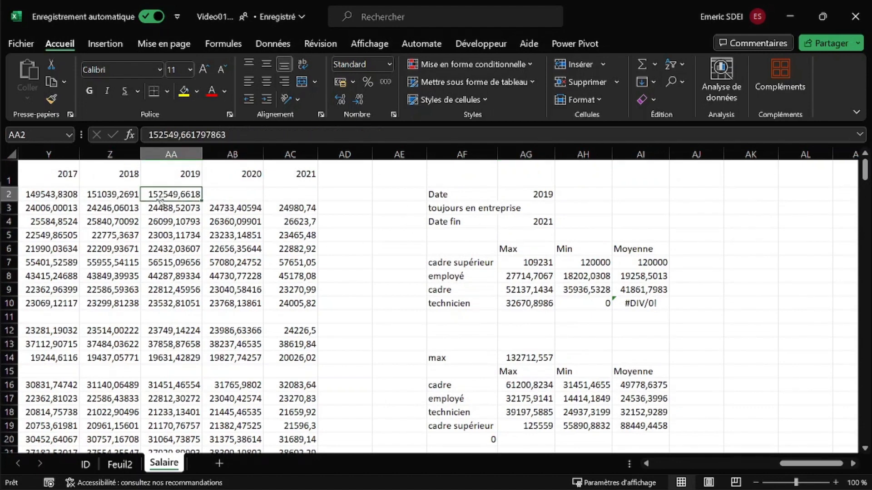
Insert FILTRE around the DECALER range inside the technicien MAX formula in AG24
{"action": "scroll", "coordinate": [576, 322], "scroll_direction": "down", "scroll_amount": 4}
{"action": "scroll", "coordinate": [577, 324], "scroll_direction": "down", "scroll_amount": 1}
{"action": "left_click_drag", "start_coordinate": [521, 278], "coordinate": [526, 316]}
{"action": "left_click", "coordinate": [522, 286]}
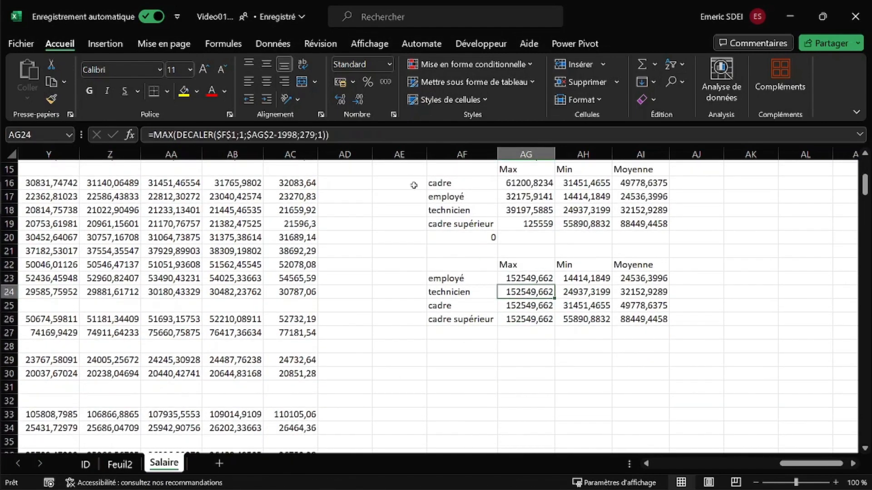
{"action": "key", "text": "F2"}
{"action": "left_click", "coordinate": [175, 133]}
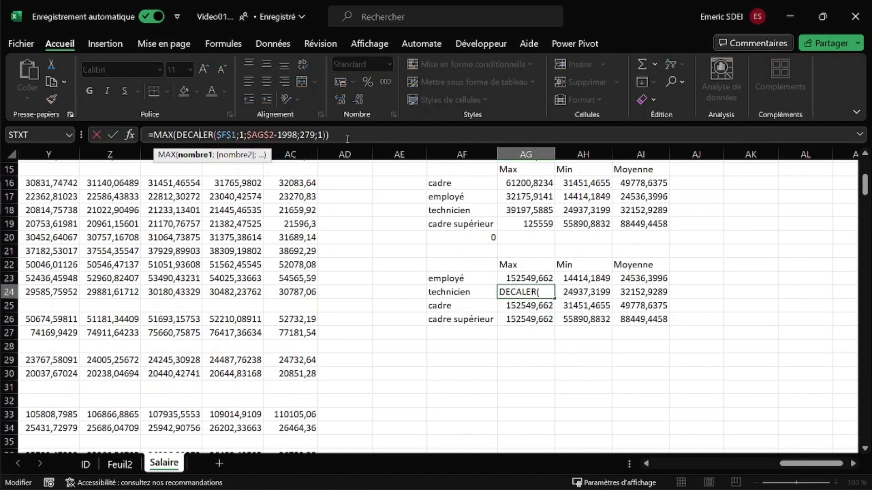
{"action": "scroll", "coordinate": [336, 204], "scroll_direction": "up", "scroll_amount": 2}
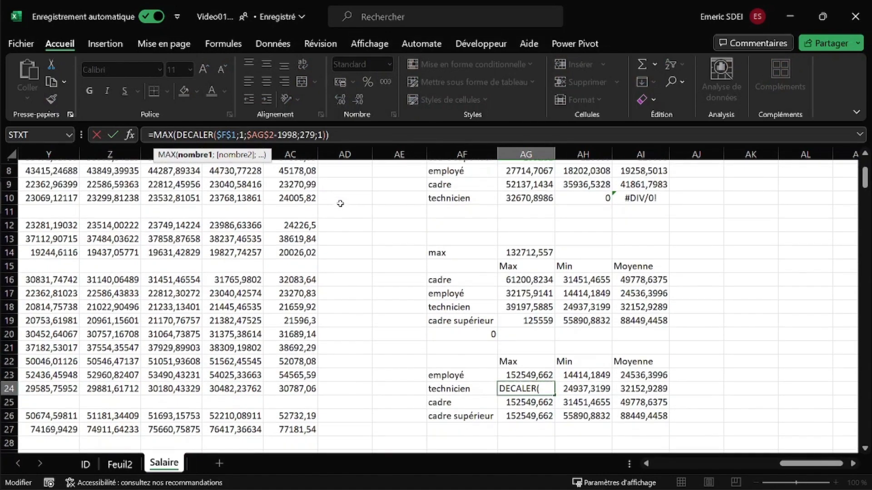
{"action": "scroll", "coordinate": [337, 210], "scroll_direction": "down", "scroll_amount": 1}
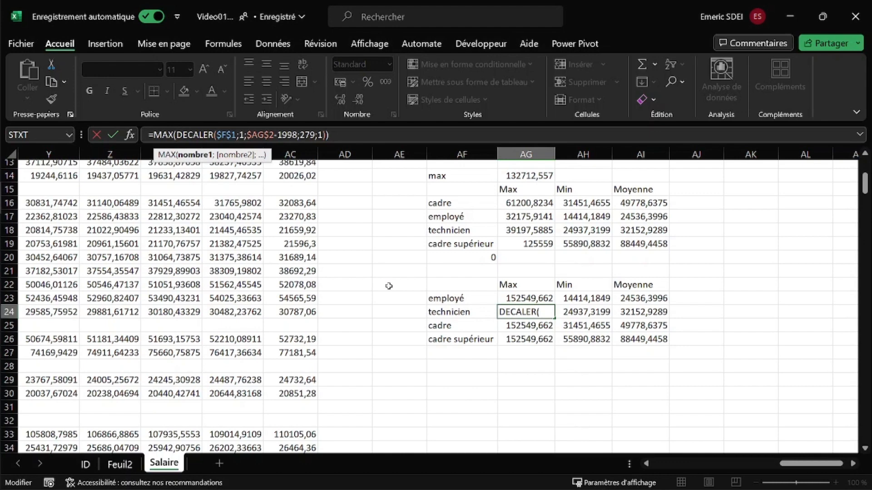
{"action": "type", "text": "filt"}
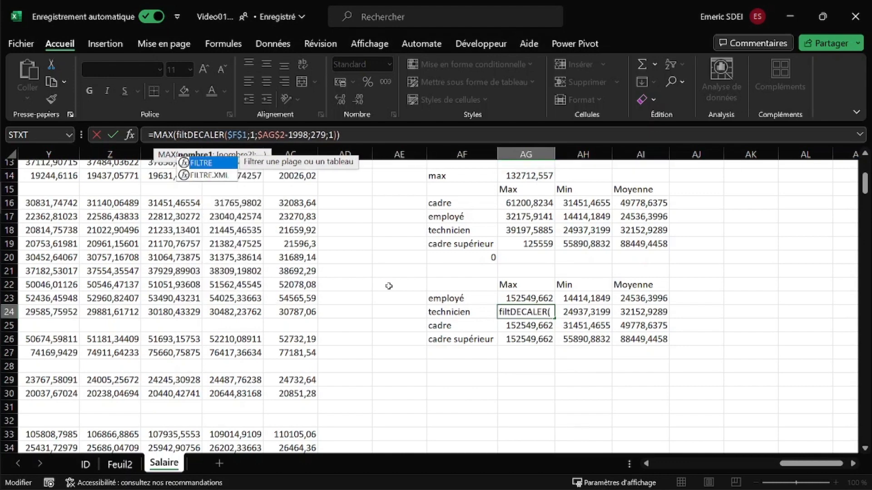
{"action": "key", "text": "Tab"}
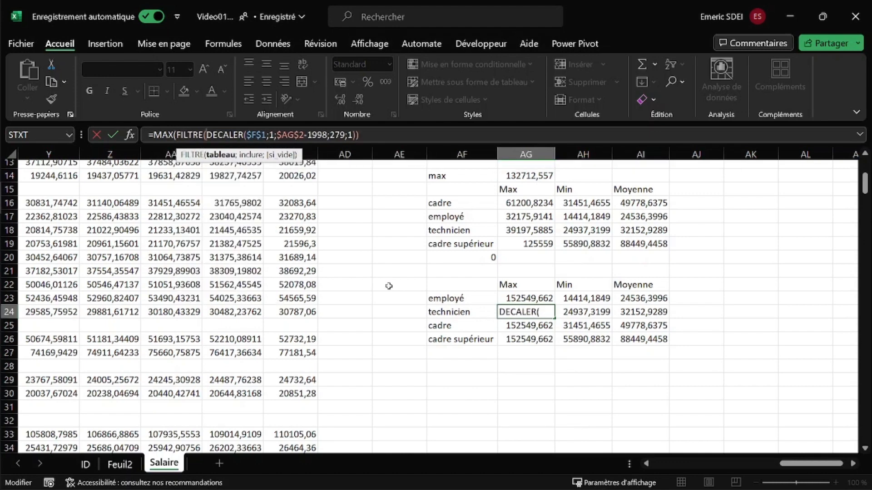
Complete AG24's FILTRE with the condition $E$2:$E$280=AF24, close the parentheses and enter the formula
{"action": "left_click", "coordinate": [357, 135]}
{"action": "type", "text": ")"}
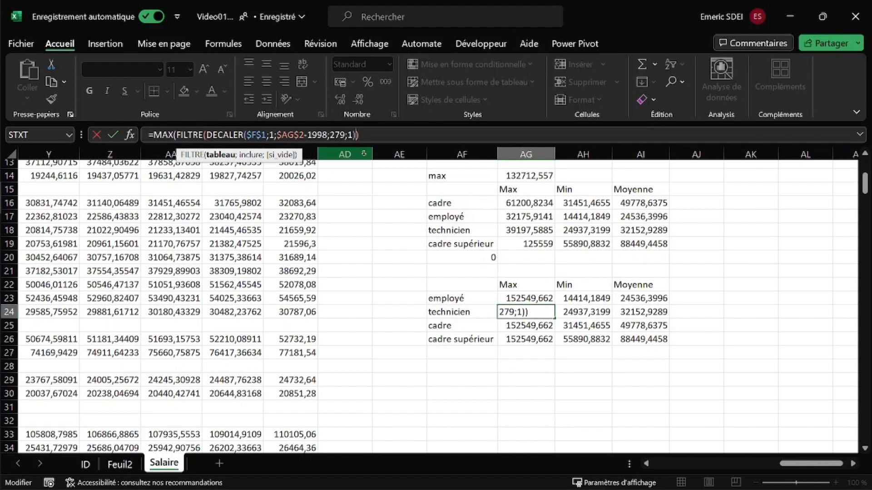
{"action": "type", "text": ";"}
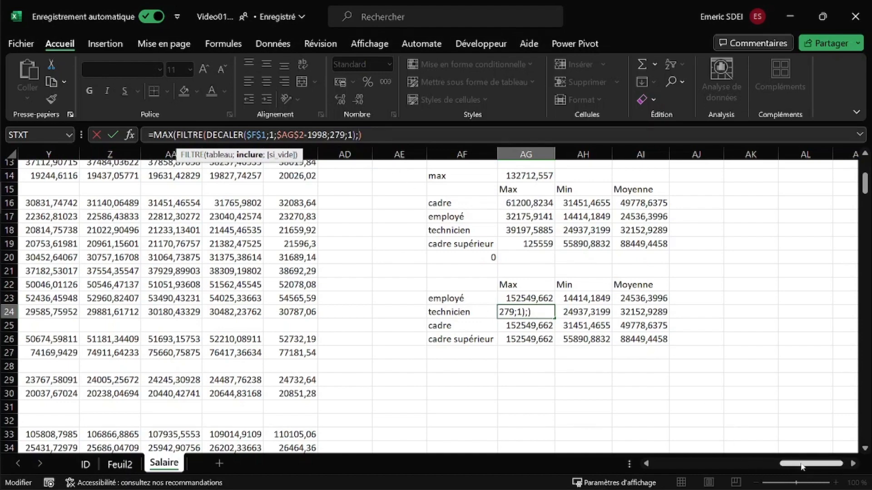
{"action": "left_click_drag", "start_coordinate": [786, 463], "coordinate": [660, 466]}
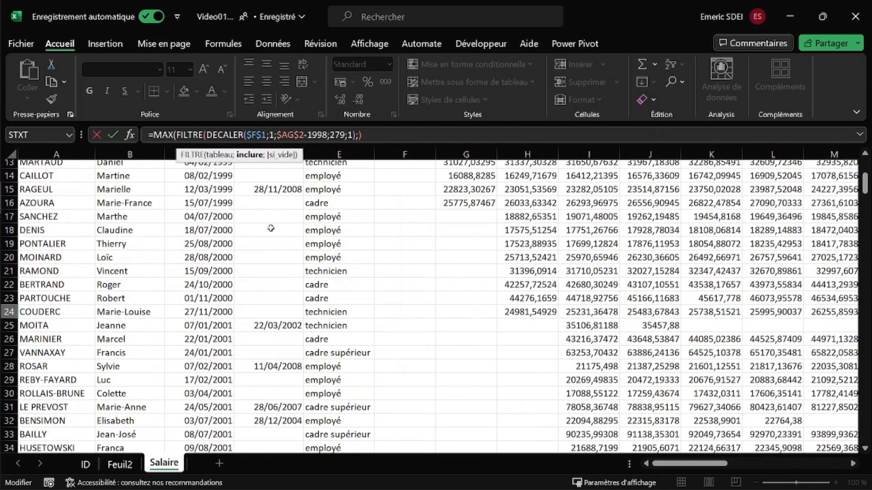
{"action": "scroll", "coordinate": [272, 230], "scroll_direction": "up", "scroll_amount": 4}
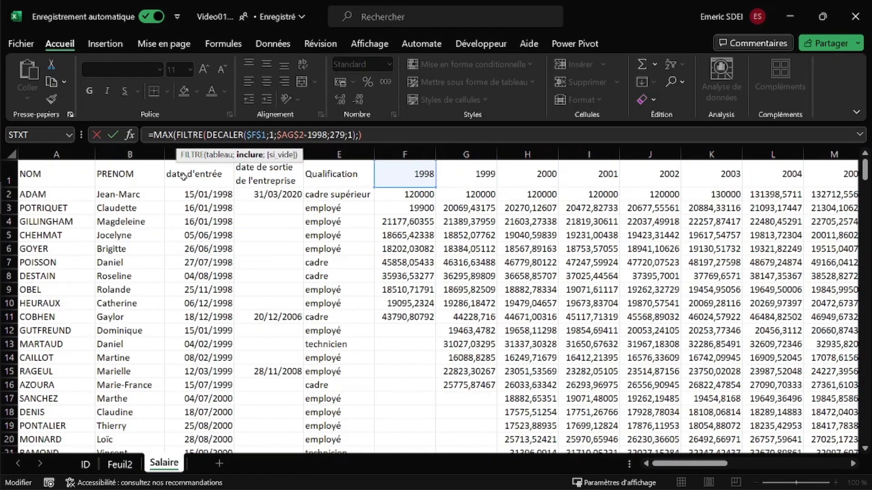
{"action": "left_click", "coordinate": [330, 192]}
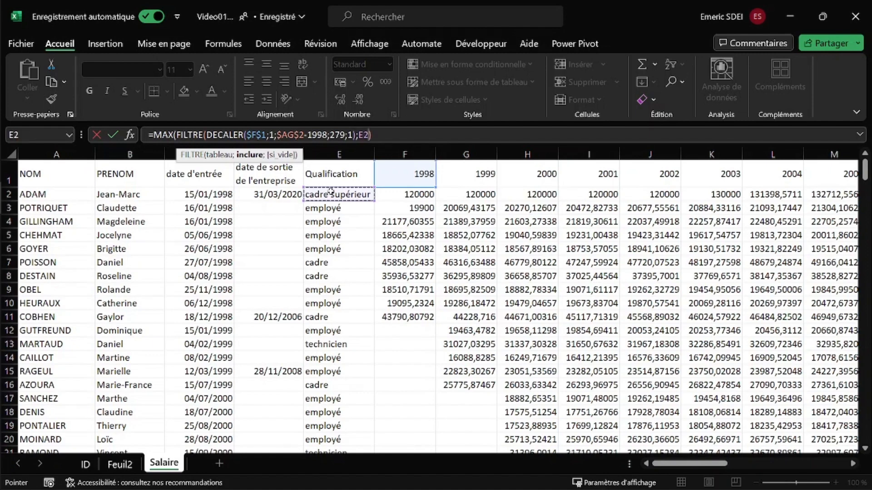
{"action": "key", "text": "ctrl+shift+Down"}
{"action": "key", "text": "F4"}
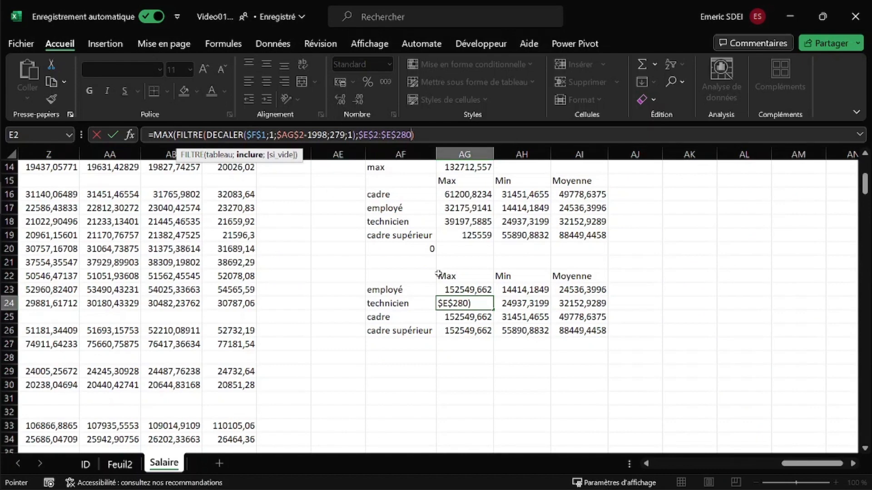
{"action": "type", "text": "="}
{"action": "left_click", "coordinate": [405, 304]}
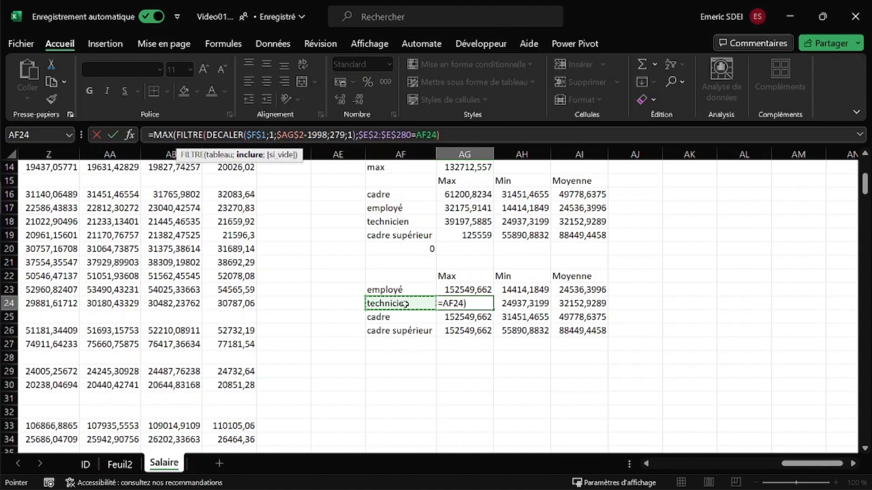
{"action": "key", "text": "Return"}
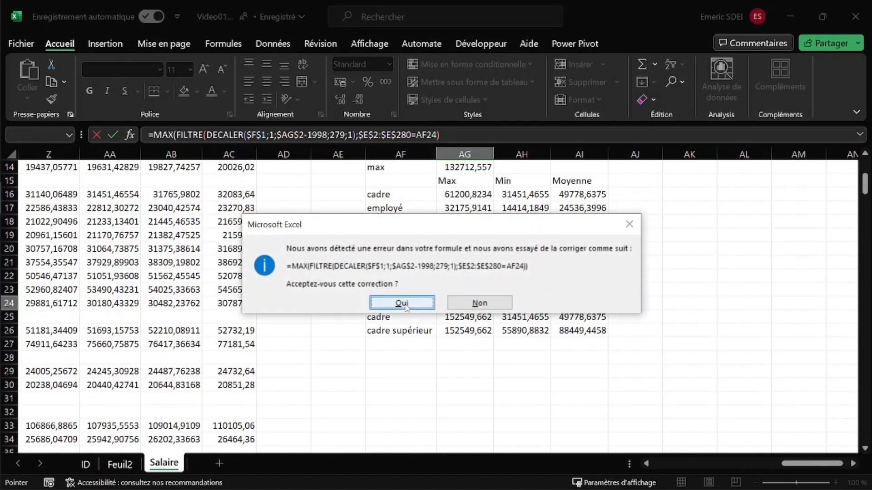
{"action": "left_click", "coordinate": [403, 304]}
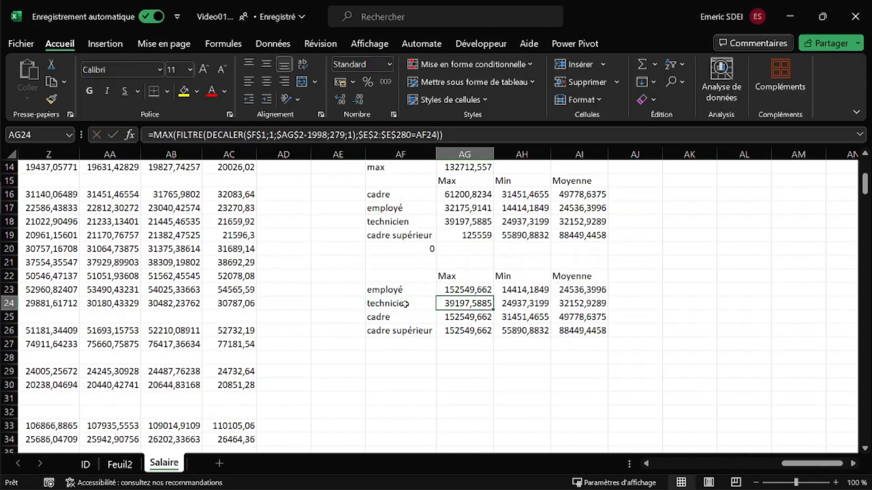
Copy AG24's FILTRE formula to the other Max cells in AG23:AG26, and anchor AG23's criterion column as $AF23
{"action": "left_click_drag", "start_coordinate": [493, 310], "coordinate": [491, 336]}
{"action": "left_click", "coordinate": [486, 291]}
{"action": "left_click", "coordinate": [447, 291]}
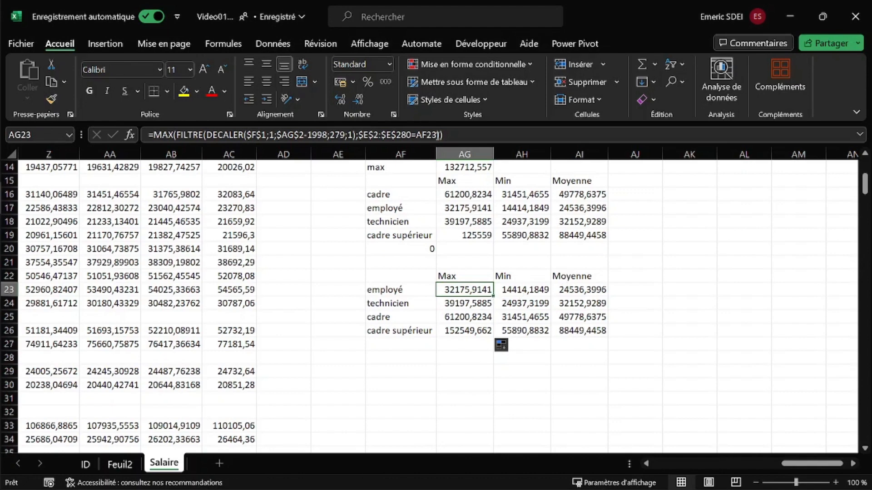
{"action": "left_click", "coordinate": [427, 135]}
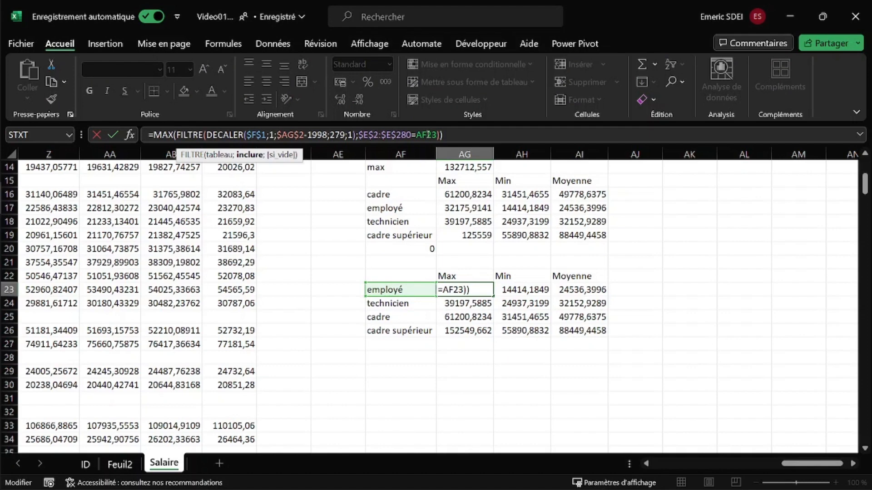
{"action": "key", "text": "F4"}
{"action": "key", "text": "F4"}
{"action": "key", "text": "F4"}
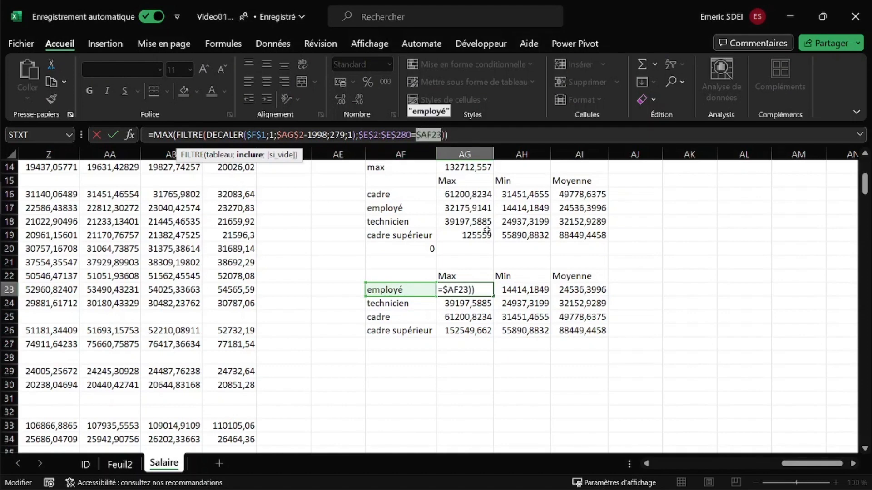
{"action": "key", "text": "ctrl+Return"}
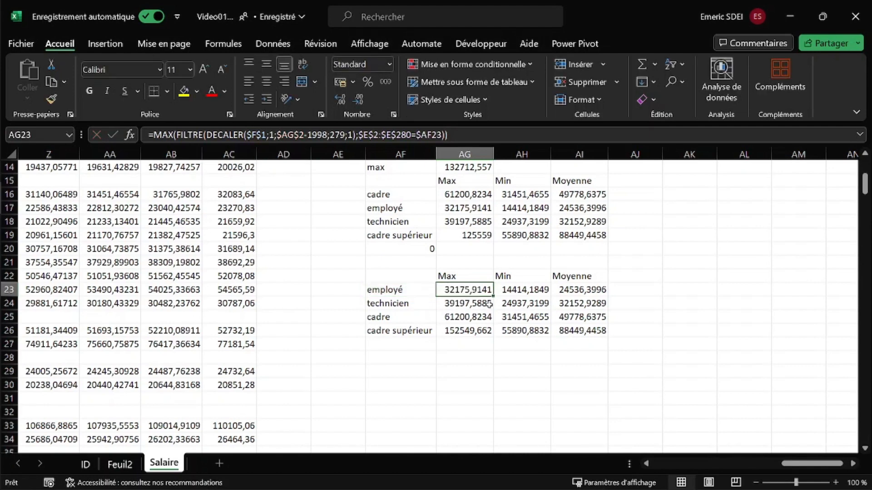
Fill AG23's formula across to AI23 and replace MAX with MIN in the employé Min cell AH23
{"action": "left_click_drag", "start_coordinate": [494, 297], "coordinate": [605, 292]}
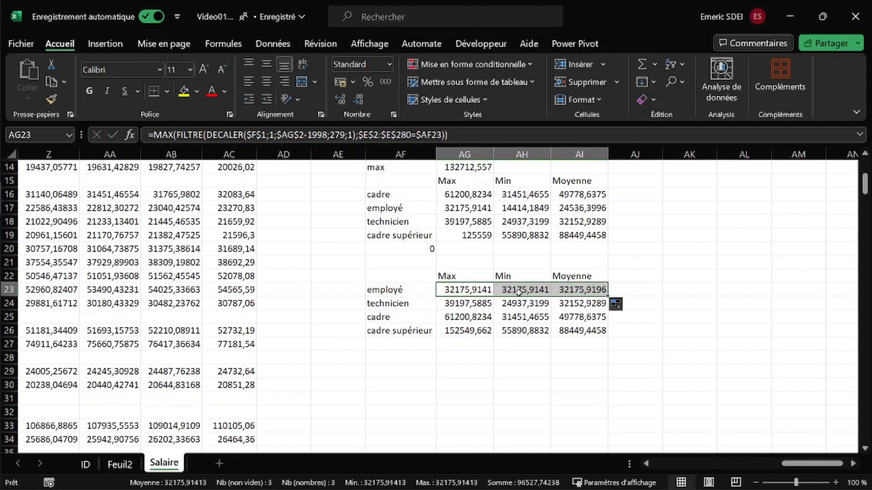
{"action": "left_click", "coordinate": [518, 291]}
{"action": "left_click", "coordinate": [164, 135]}
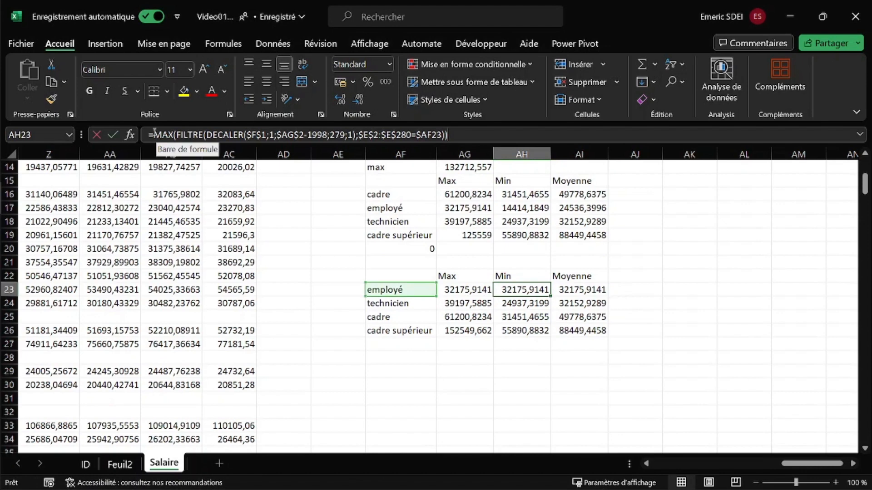
{"action": "double_click", "coordinate": [172, 134]}
{"action": "type", "text": "min"}
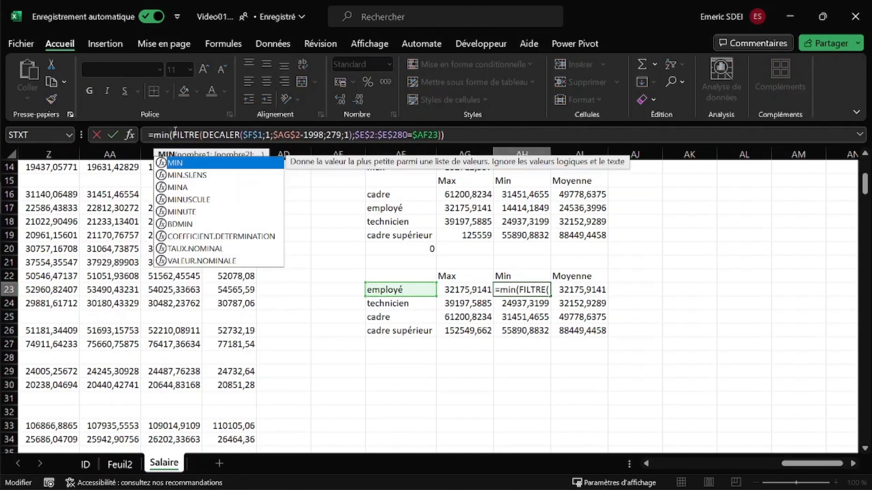
{"action": "key", "text": "Return"}
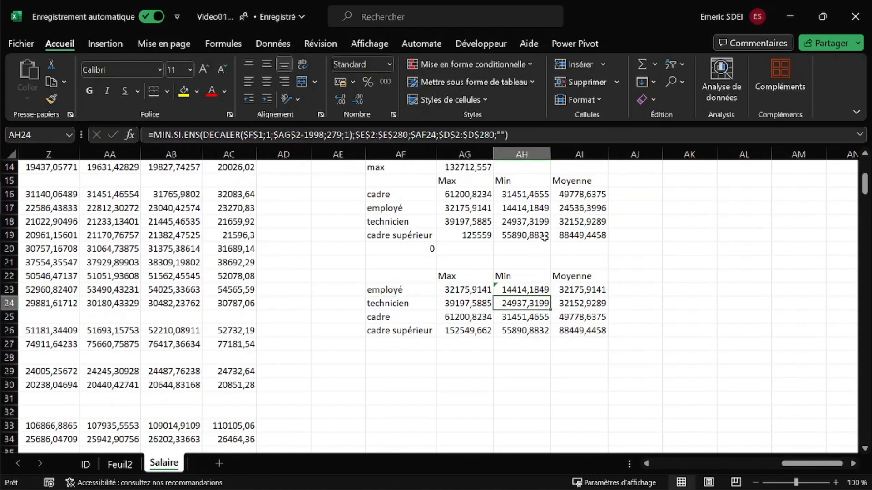
Replace MAX with MOYENNE in the employé Moyenne formula in AI23
{"action": "left_click", "coordinate": [580, 291]}
{"action": "double_click", "coordinate": [157, 136]}
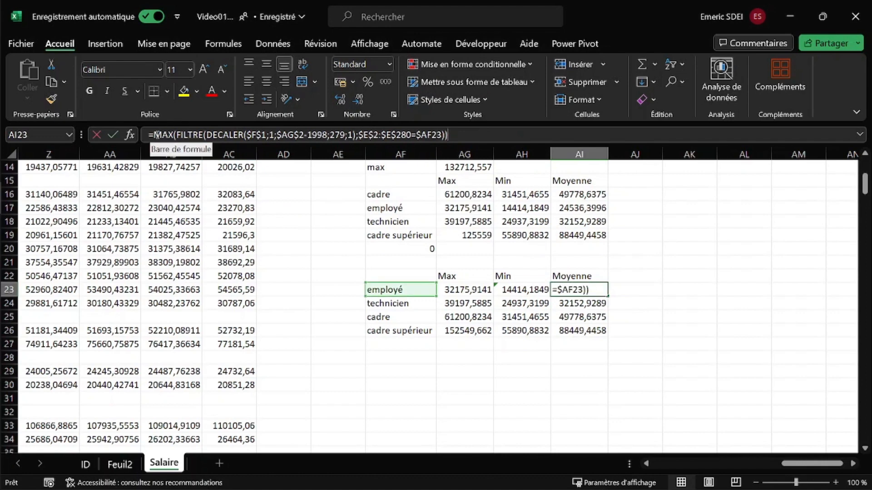
{"action": "type", "text": "moyenne"}
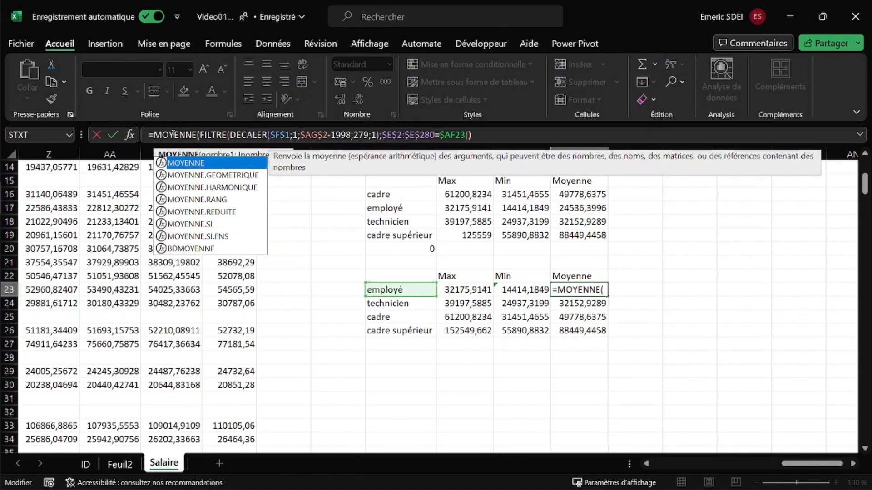
{"action": "key", "text": "Return"}
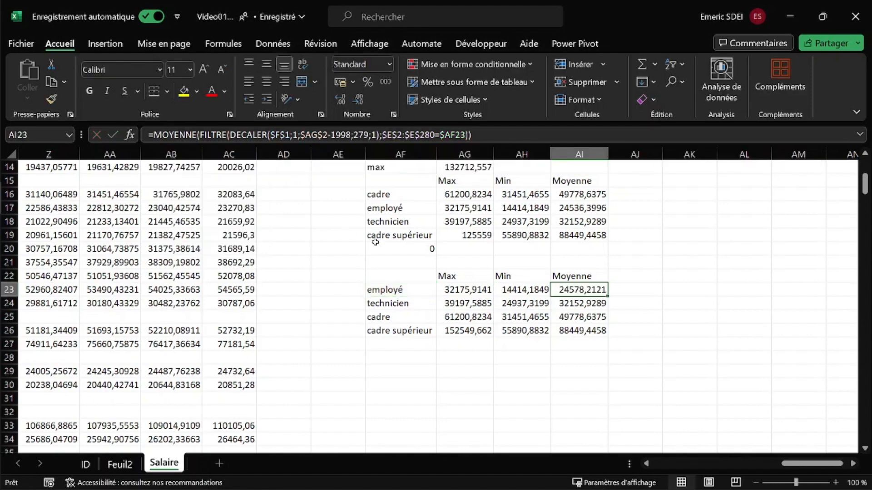
Fill the Min and Moyenne formulas in AH23:AI23 down to row 26
{"action": "left_click", "coordinate": [525, 290]}
{"action": "left_click_drag", "start_coordinate": [526, 291], "coordinate": [573, 332]}
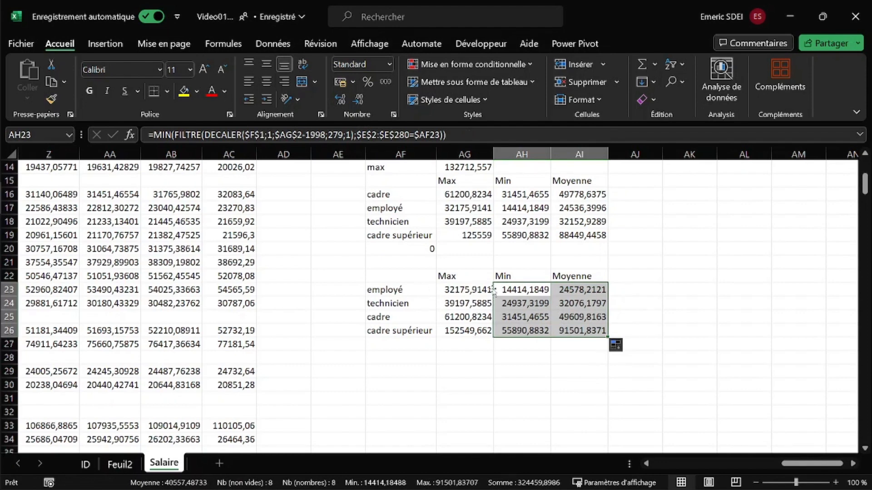
{"action": "left_click", "coordinate": [472, 289]}
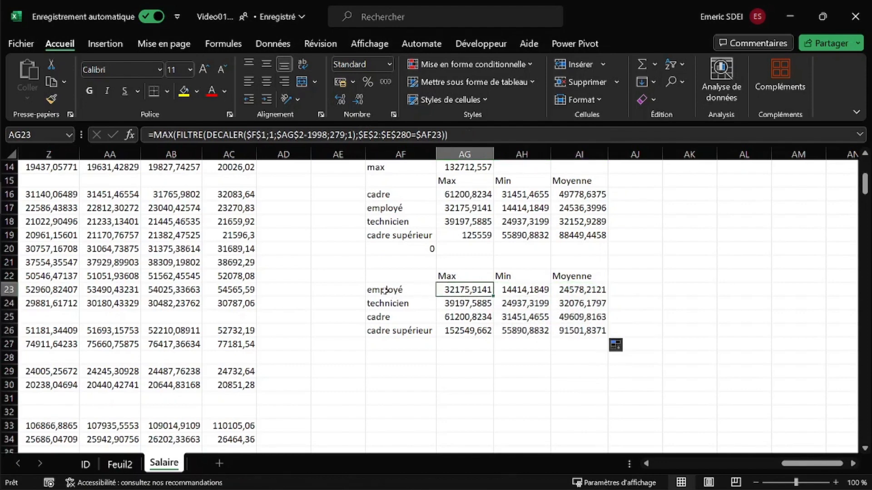
Clear the "toujours en entreprise" label from cell AF3 between Date and Date fin
{"action": "left_click", "coordinate": [386, 291]}
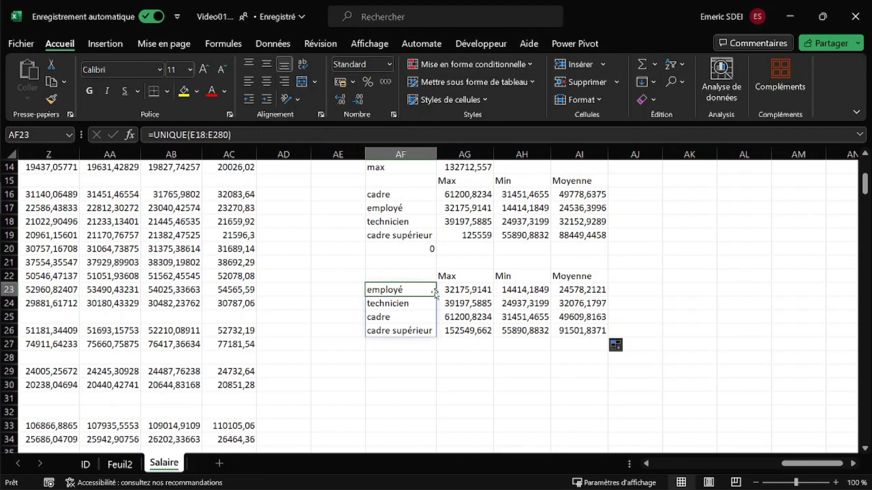
{"action": "scroll", "coordinate": [511, 297], "scroll_direction": "up", "scroll_amount": 5}
{"action": "left_click", "coordinate": [403, 209]}
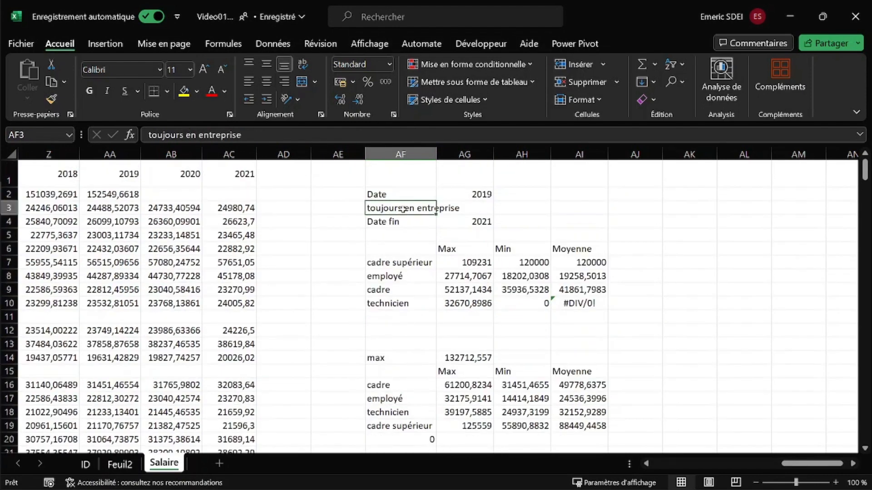
{"action": "key", "text": "Delete"}
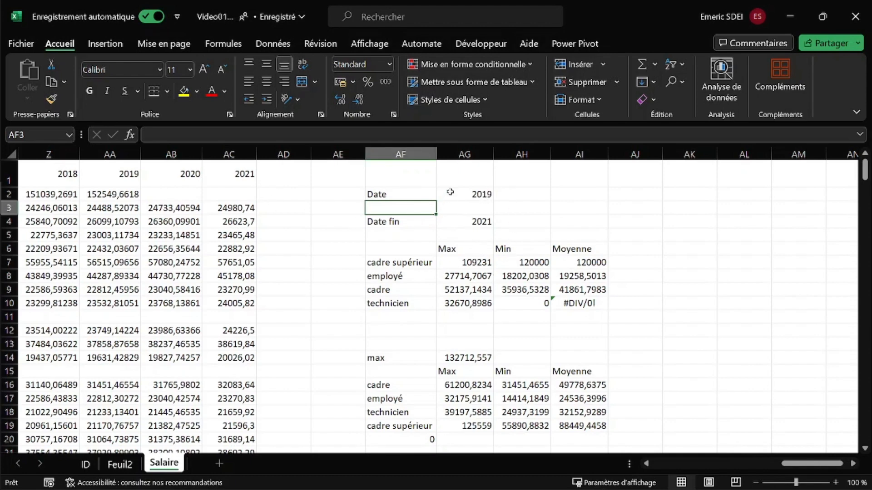
Set the Date year in AG2 to 1998 and review the Max, Min and Moyenne tables for that year
{"action": "left_click", "coordinate": [470, 191]}
{"action": "type", "text": "199"}
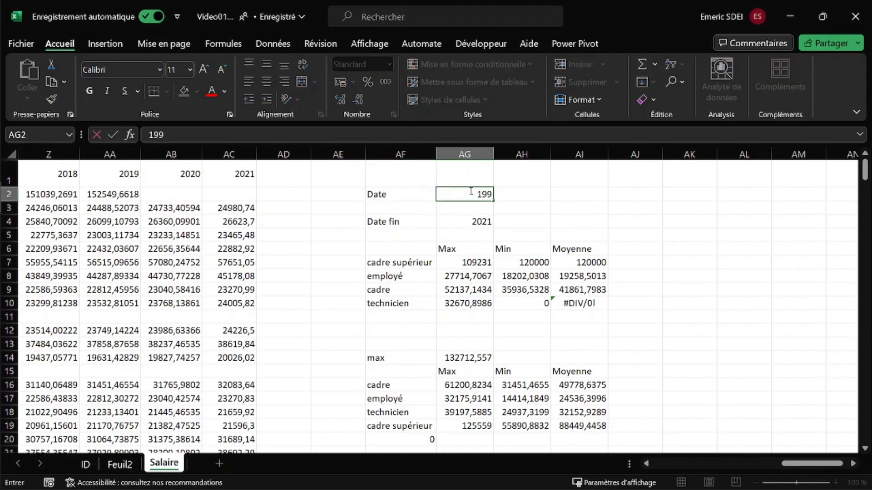
{"action": "type", "text": "8"}
{"action": "key", "text": "Return"}
{"action": "scroll", "coordinate": [481, 321], "scroll_direction": "down", "scroll_amount": 4}
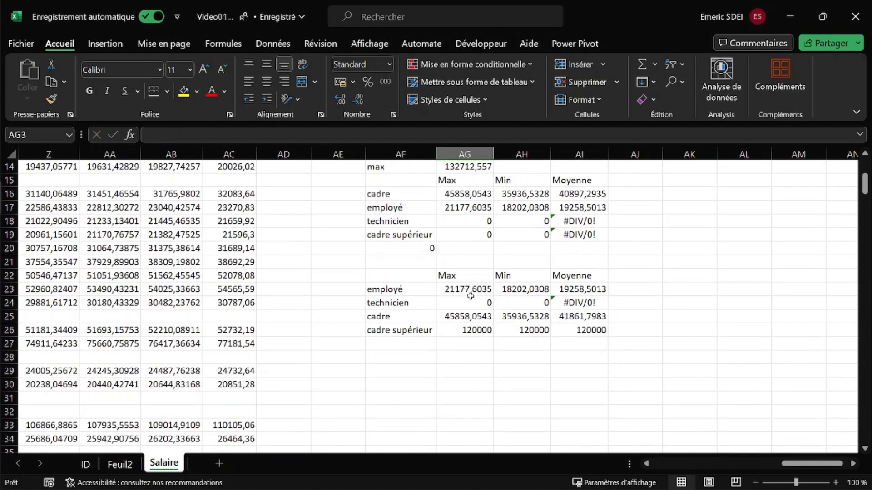
{"action": "scroll", "coordinate": [522, 339], "scroll_direction": "up", "scroll_amount": 5}
{"action": "scroll", "coordinate": [510, 265], "scroll_direction": "down", "scroll_amount": 4}
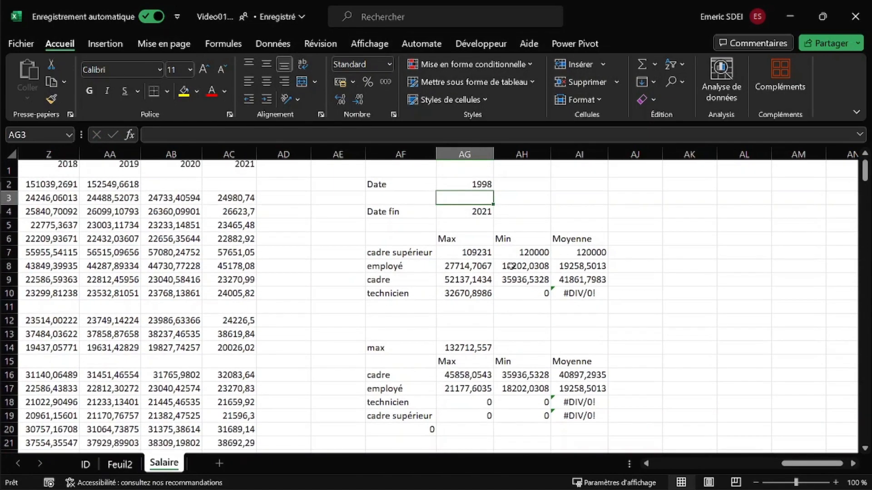